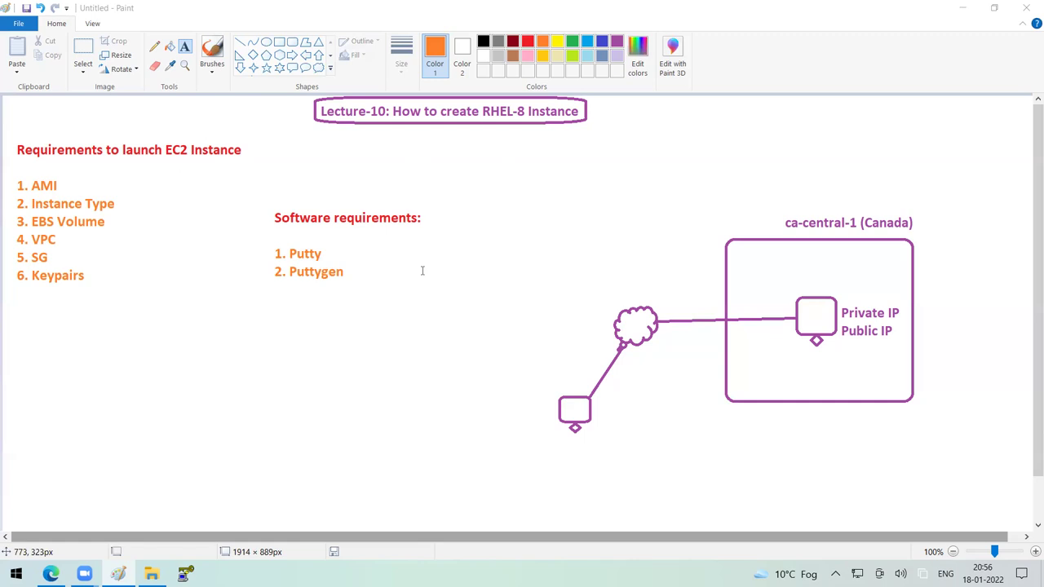
Place an orange 'EC2' text label near the top centre, above the region diagram.
left_click_drag(469, 166, 776, 251)
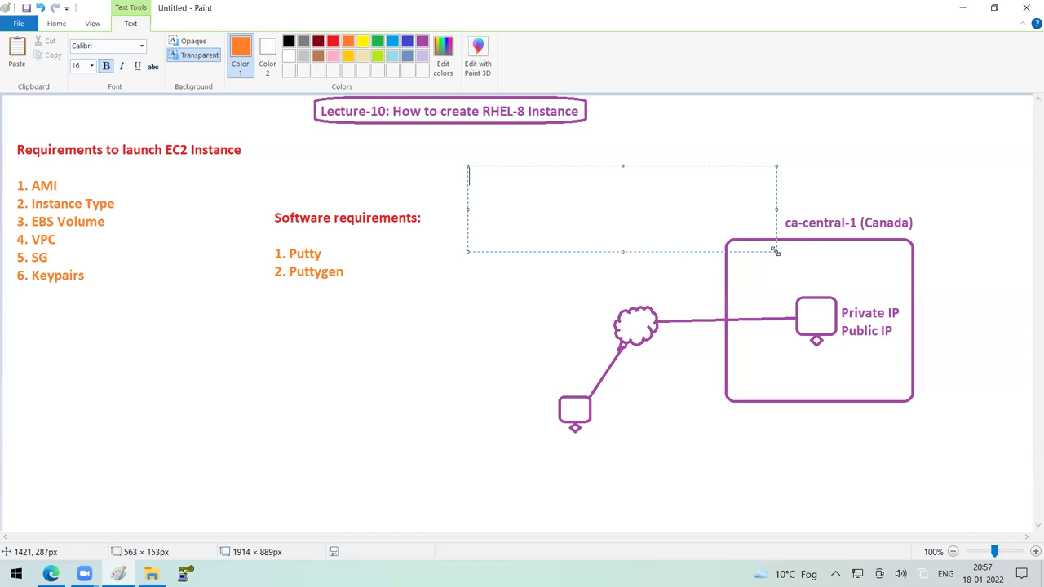
type("EC2")
left_click(539, 312)
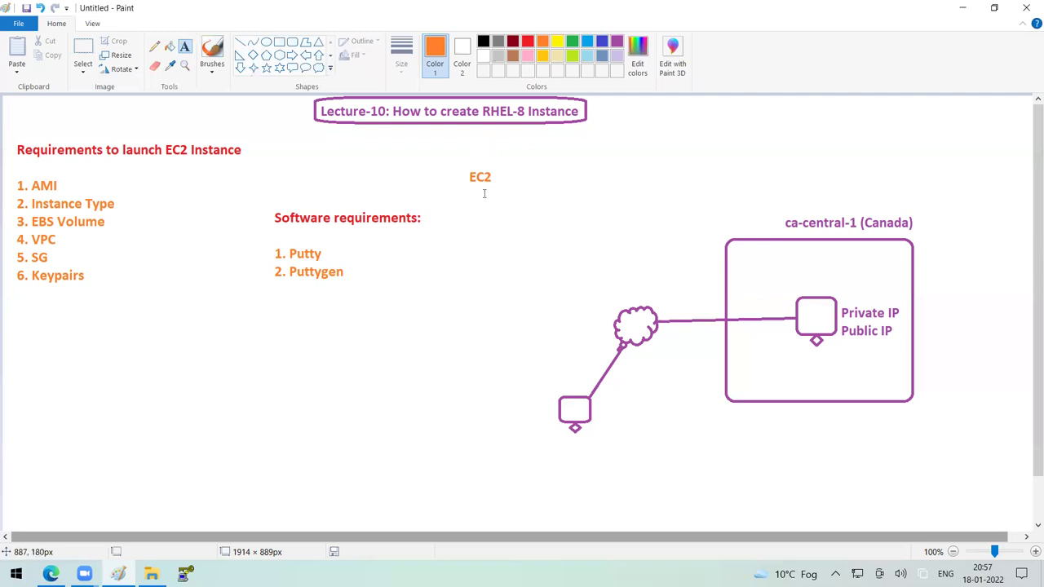
Draw a green pencil tick beside ca-central-1 (Canada), then switch to a thinner line size.
left_click(154, 47)
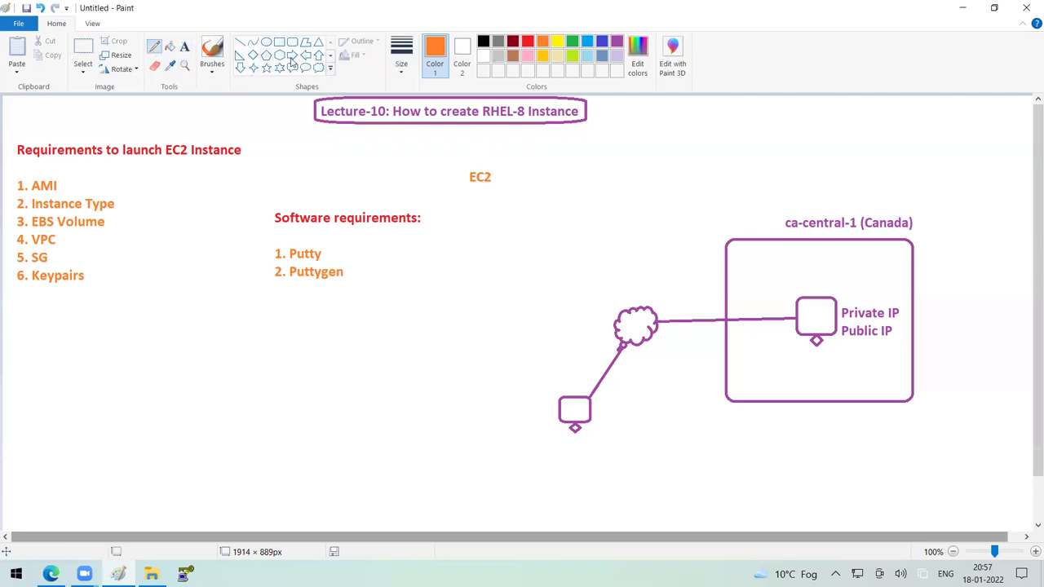
left_click(529, 42)
left_click(573, 42)
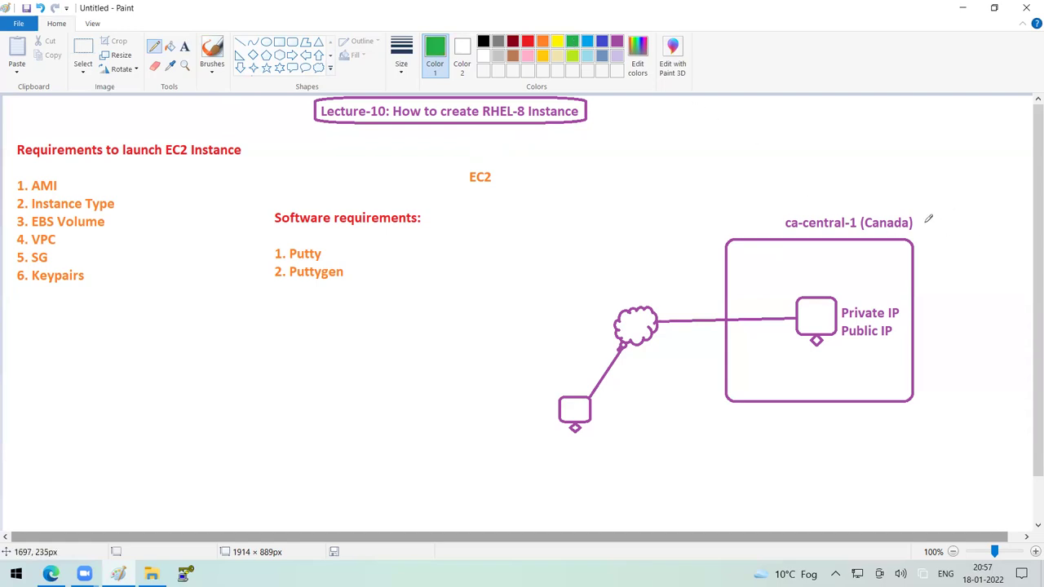
left_click_drag(925, 217, 940, 209)
left_click(402, 57)
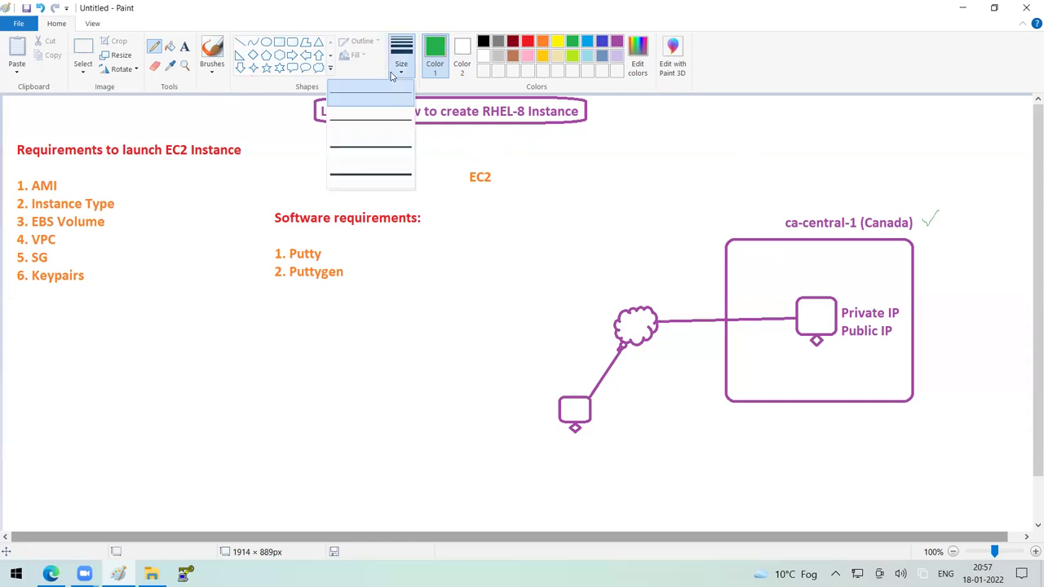
left_click(403, 155)
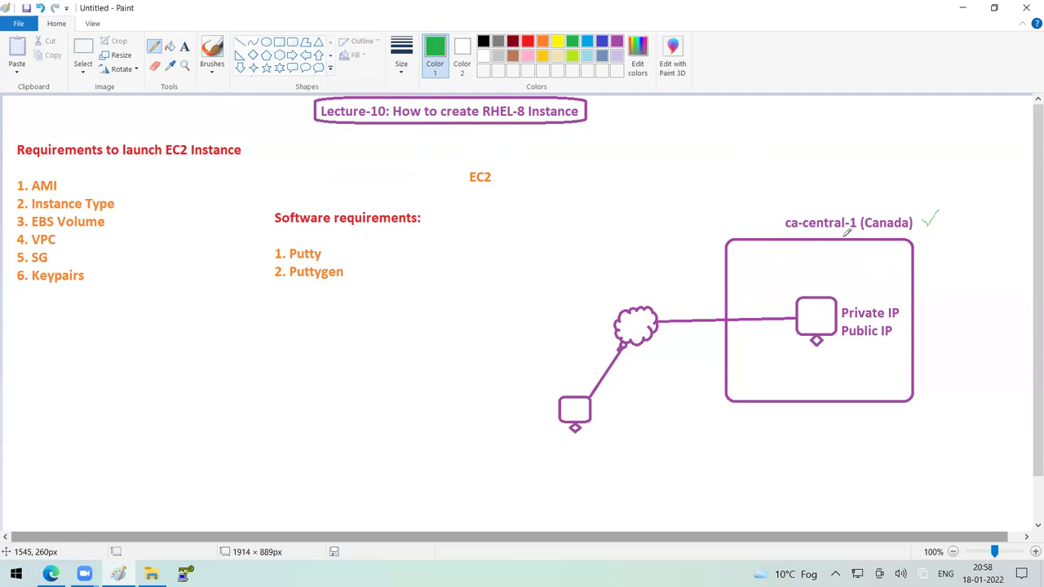
Draw green ticks above ca-central-1 and beside 1. AMI, 2. Instance Type, 3. EBS Volume, 4. VPC.
left_click_drag(819, 205, 829, 200)
left_click_drag(70, 183, 88, 177)
left_click_drag(121, 205, 133, 199)
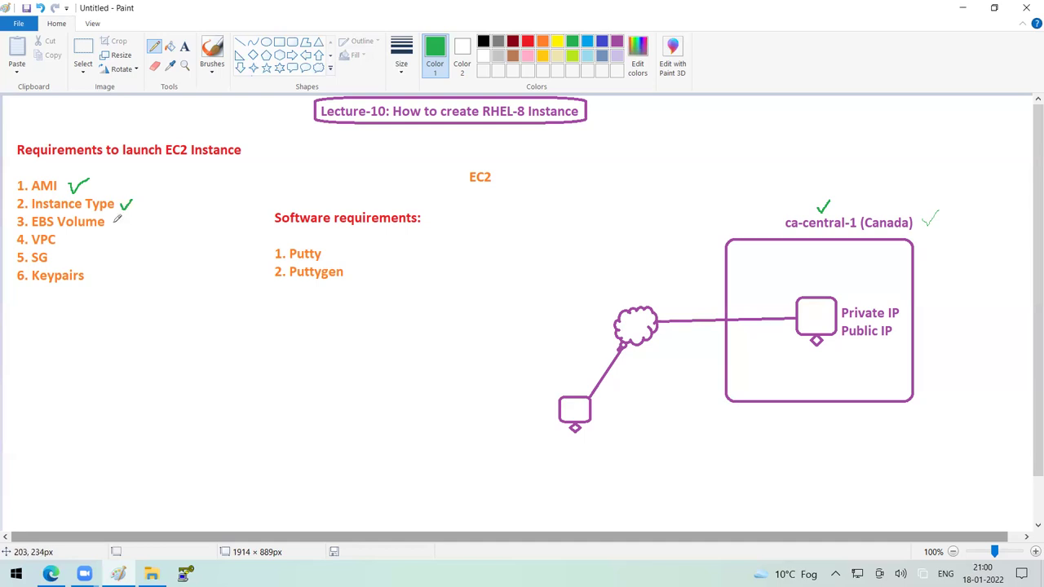
left_click_drag(114, 224, 134, 214)
left_click_drag(69, 237, 91, 228)
Add the text '172.31.0.0/16' in a box below the software requirements list.
left_click(185, 46)
left_click_drag(202, 306, 305, 347)
left_click_drag(366, 357, 424, 368)
type("172.31.0.0/16")
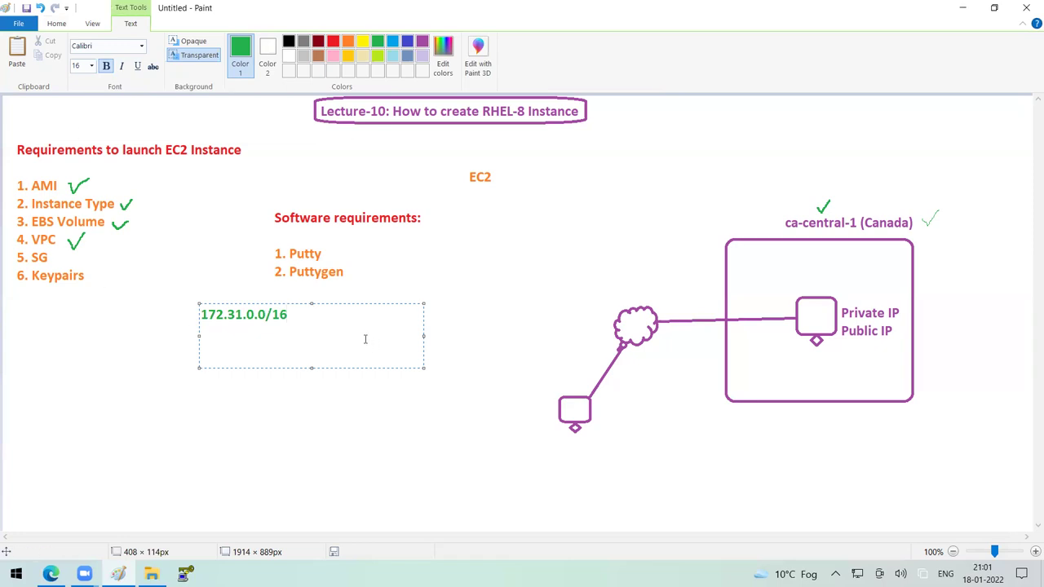
left_click_drag(291, 317, 202, 317)
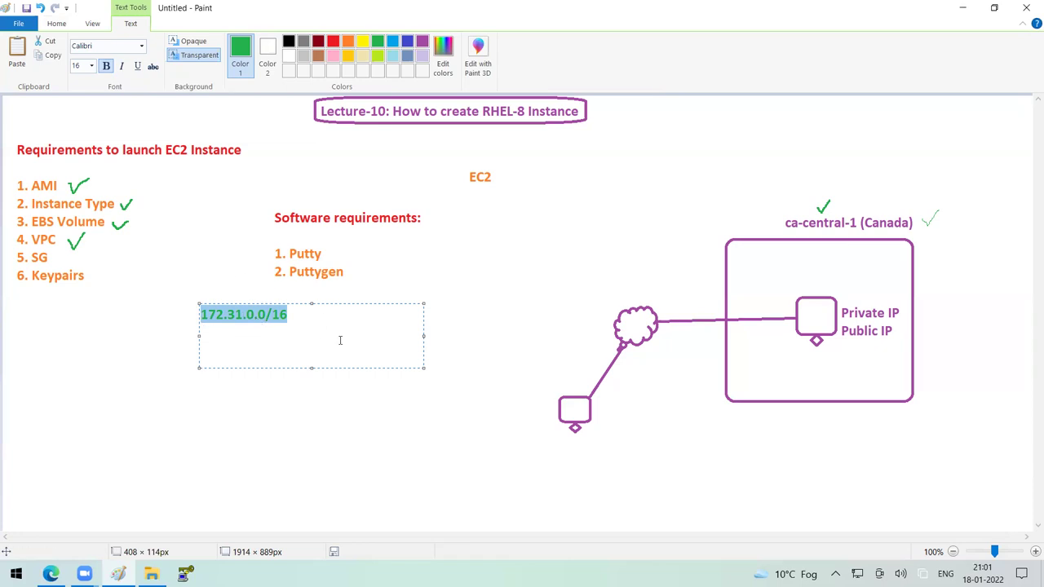
left_click(292, 405)
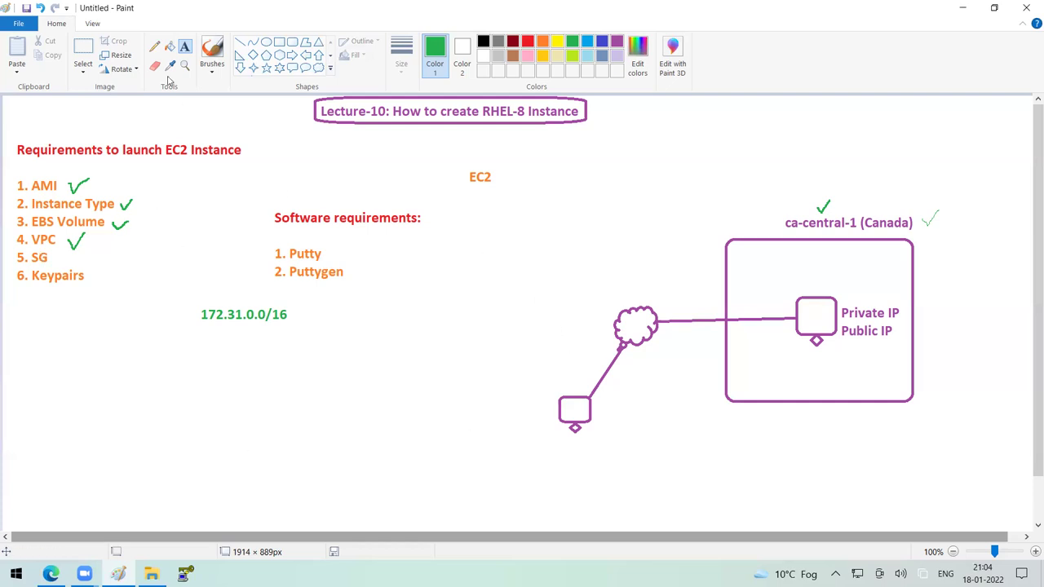
Draw green pencil check marks beside Putty and above the Private IP box.
left_click(158, 49)
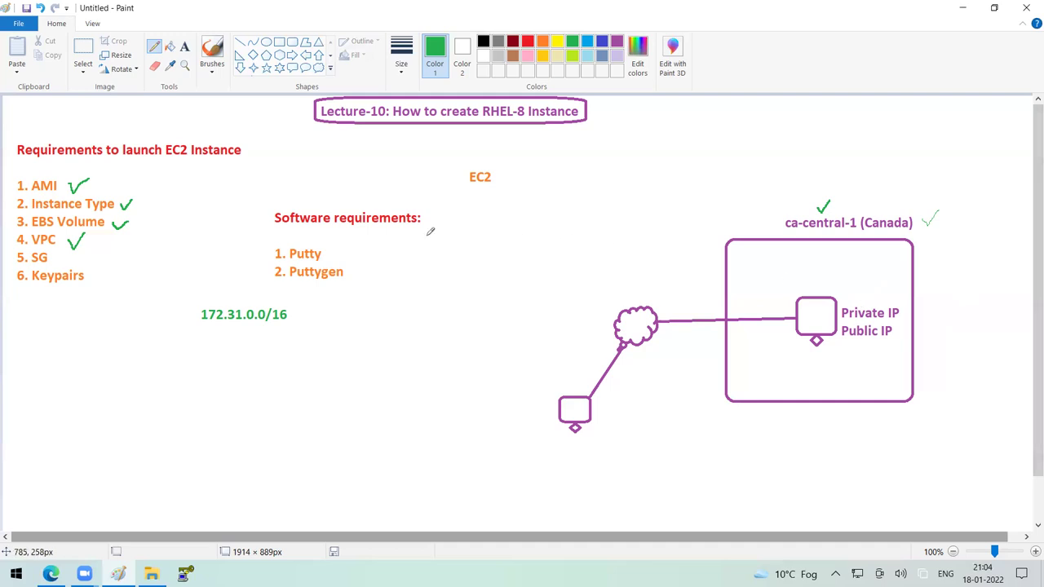
mouse_move(336, 254)
left_mouse_down()
mouse_move(350, 250)
mouse_move(364, 264)
left_mouse_up()
left_click_drag(815, 280, 825, 276)
Close the PuTTY download tab and return to the EC2 dashboard.
left_click(51, 574)
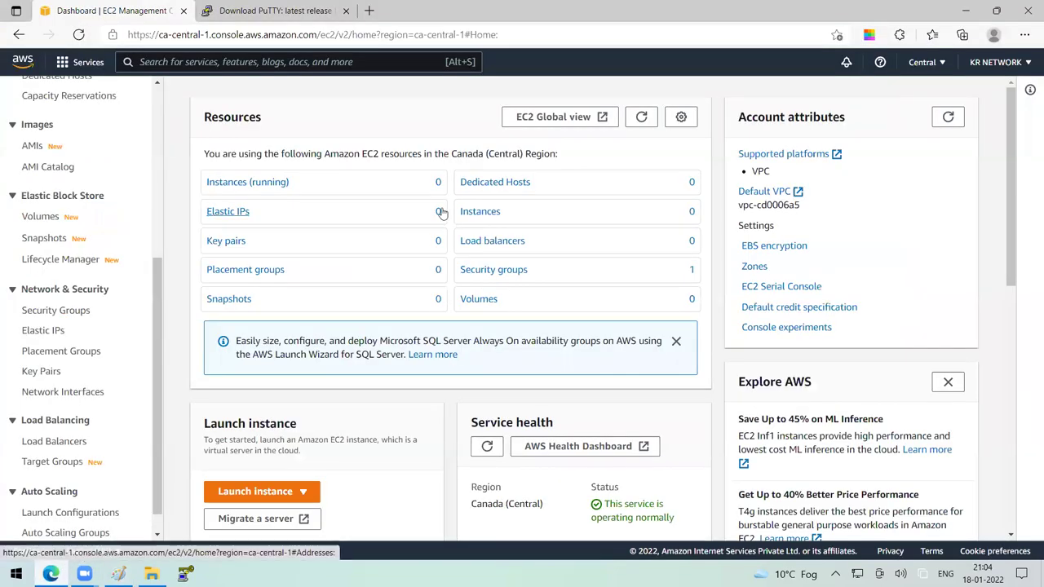
left_click(346, 10)
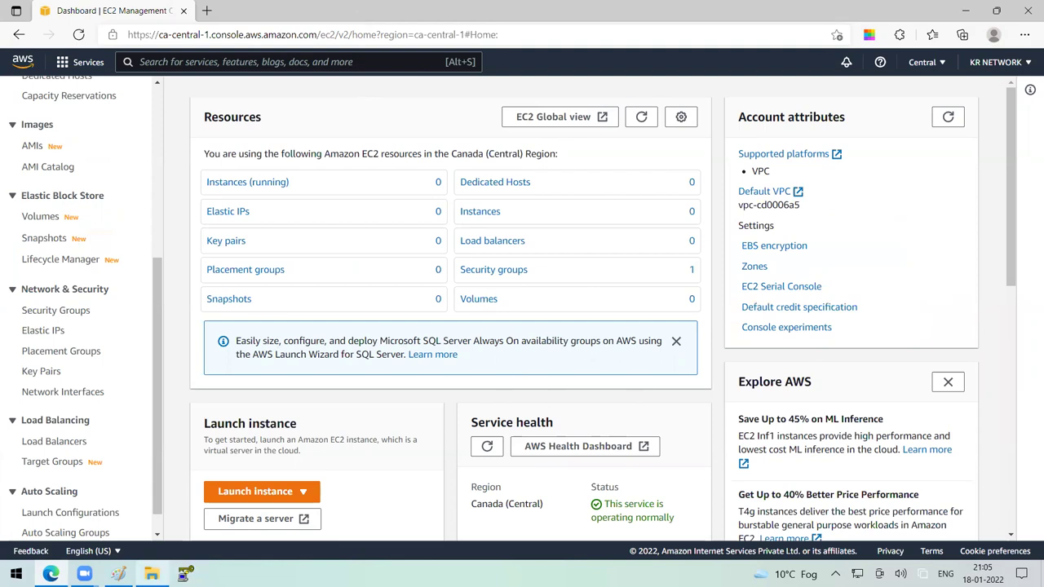
left_click(119, 574)
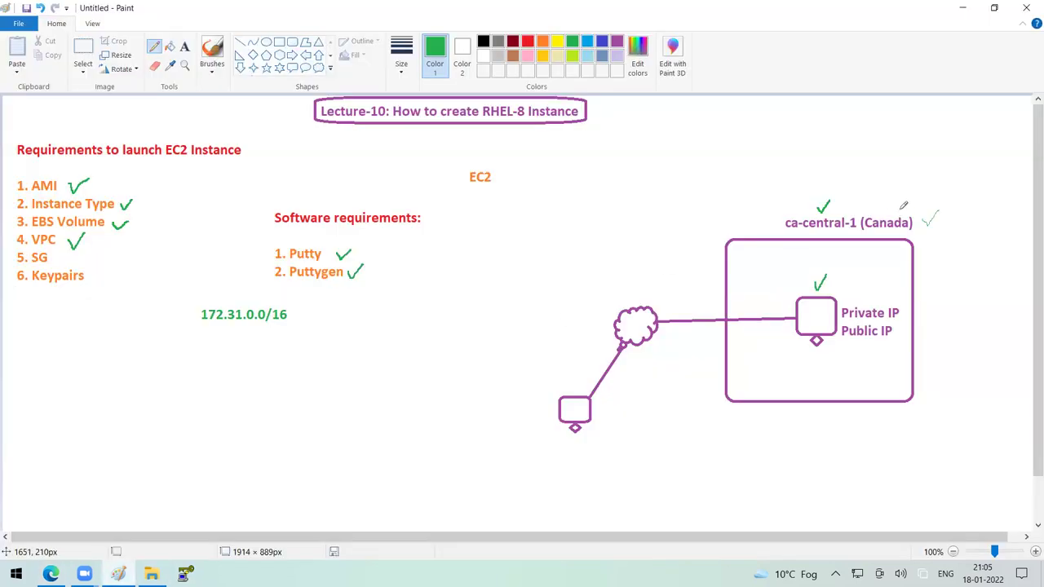
left_click(51, 574)
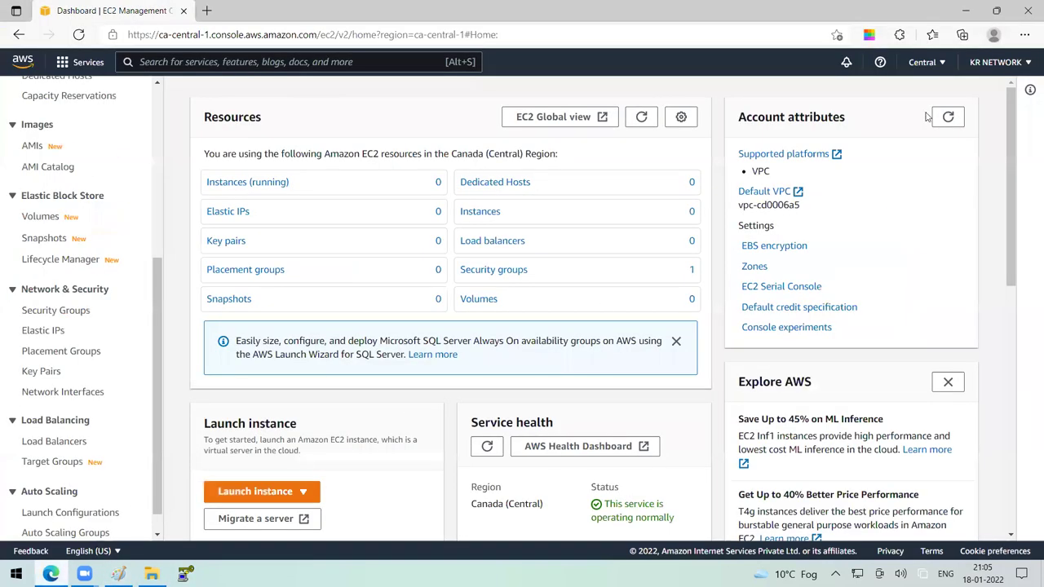
Try the Africa (Cape Town) and US East (Ohio) regions, then switch back to Canada (Central).
left_click(938, 70)
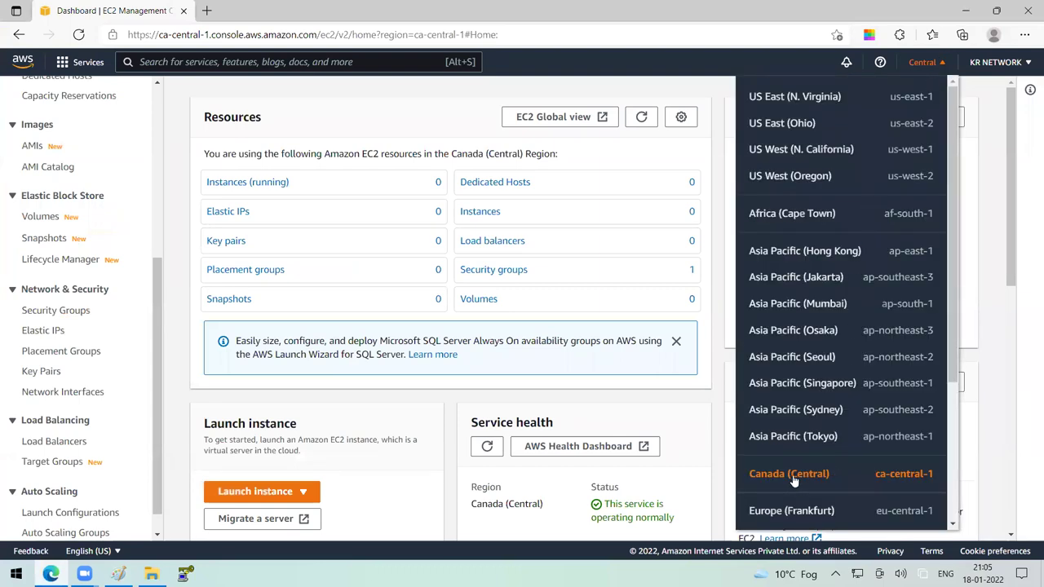
left_click(796, 213)
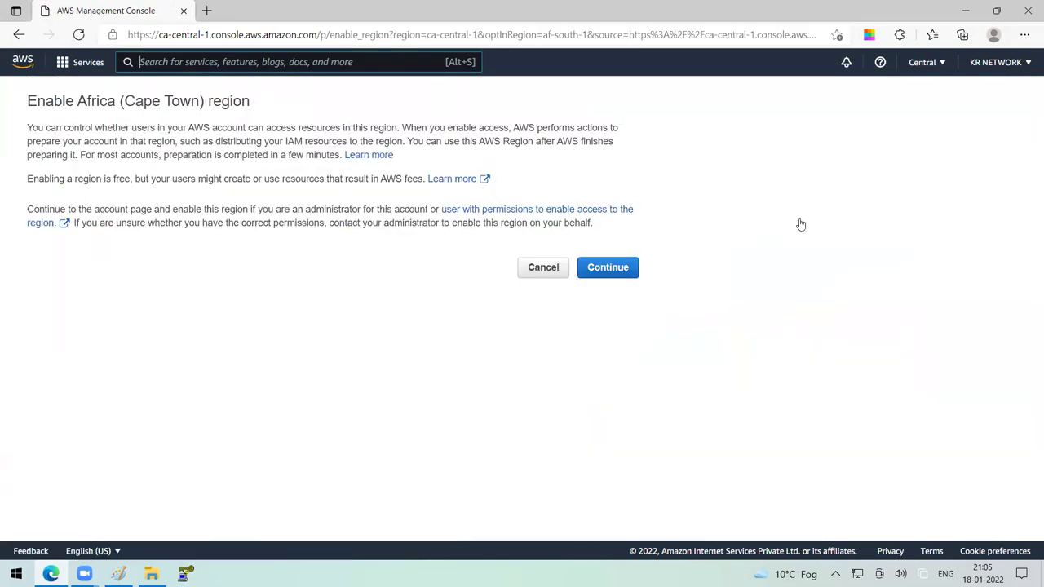
left_click(930, 63)
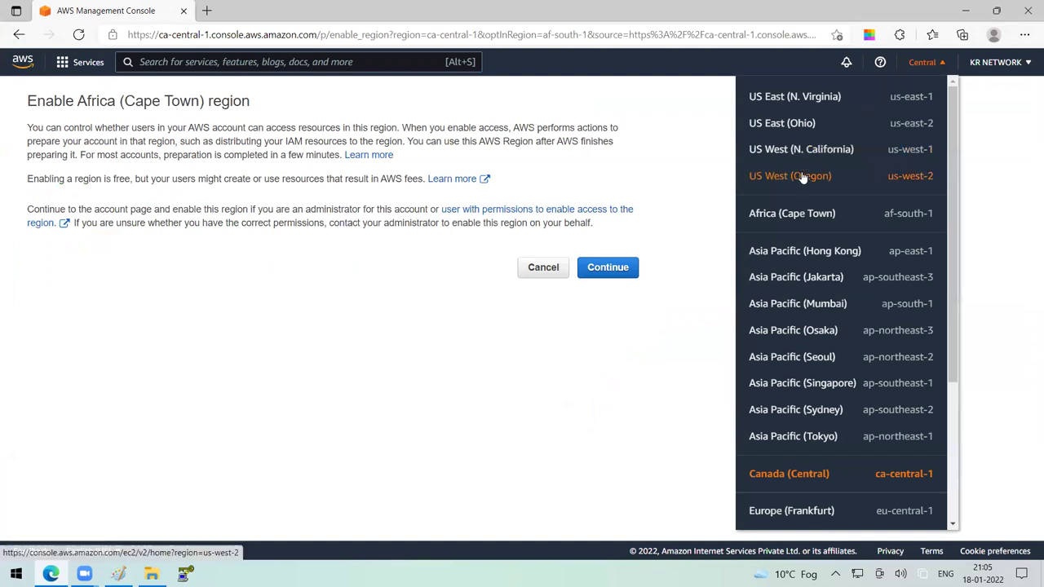
left_click(800, 129)
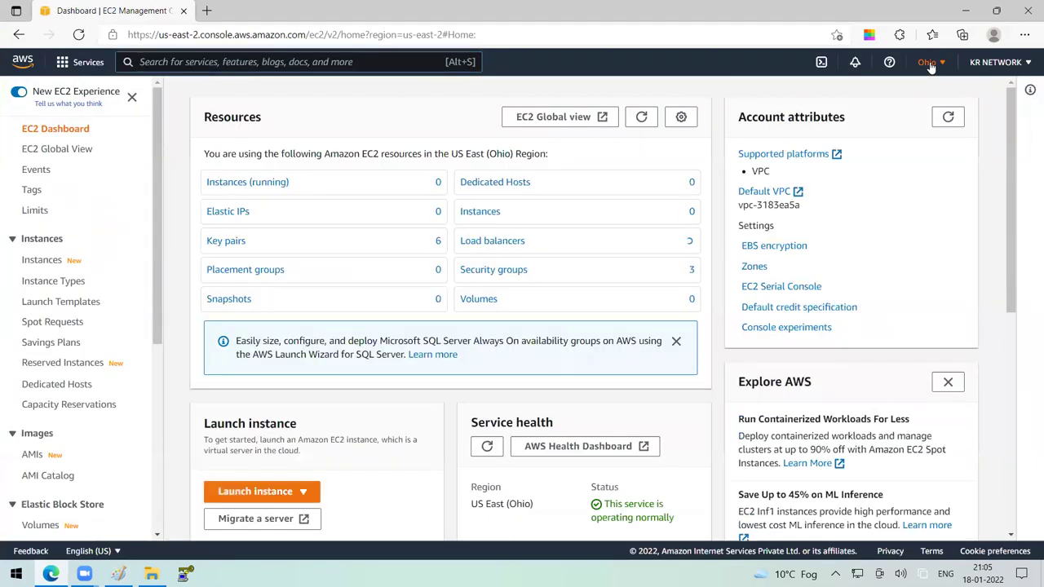
left_click(931, 64)
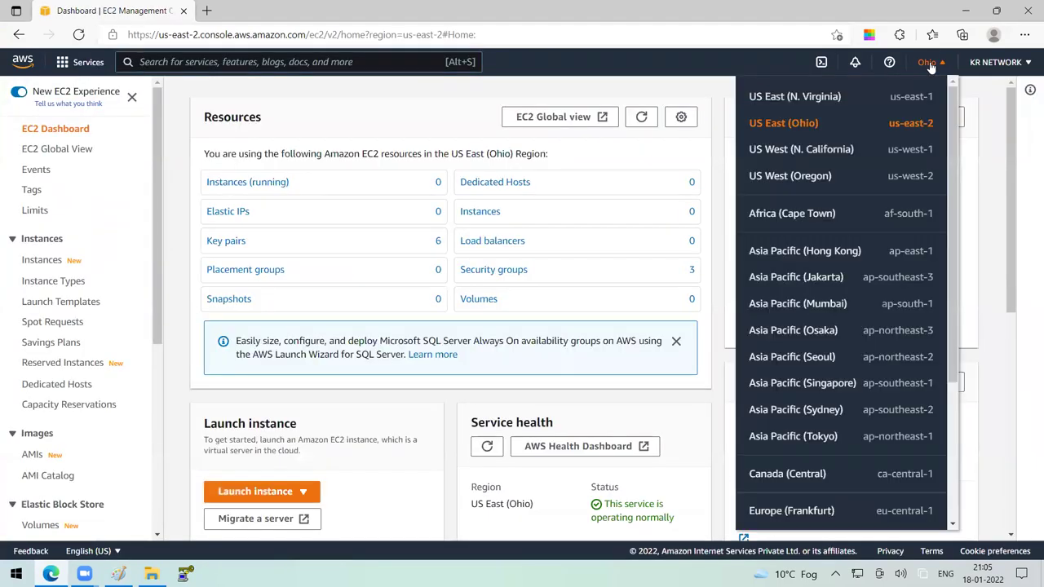
left_click(775, 479)
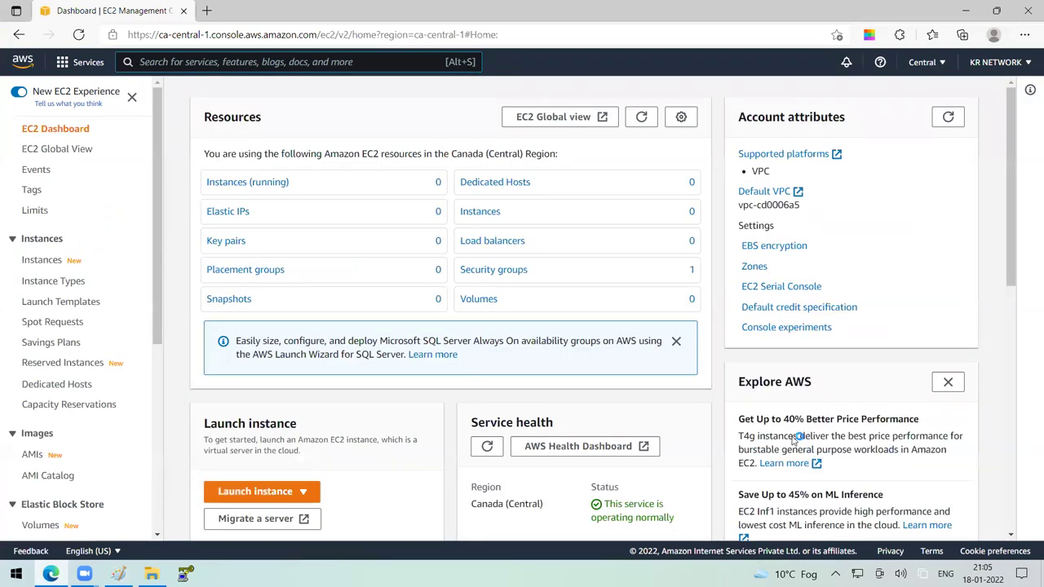
Open the EC2 Instances list for Canada (Central).
scroll(779, 437, "down", 1)
scroll(779, 437, "down", 2)
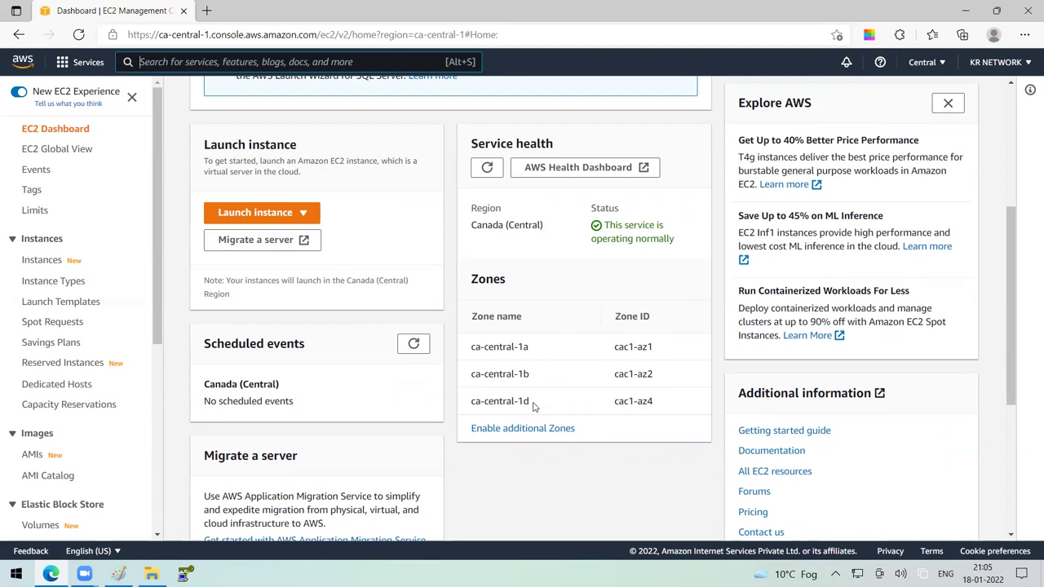
scroll(372, 374, "up", 5)
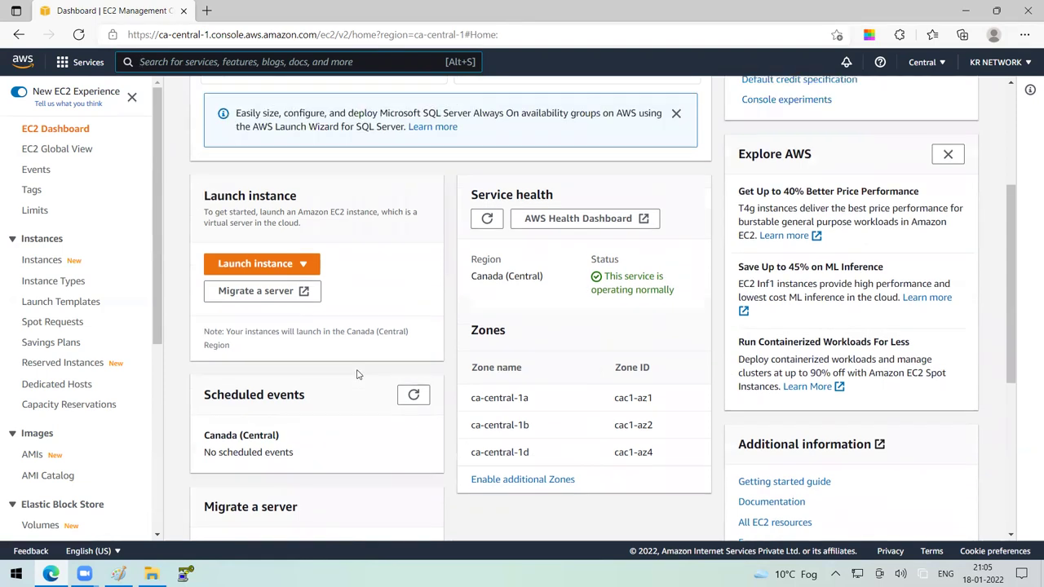
scroll(66, 260, "up", 1)
left_click(51, 267)
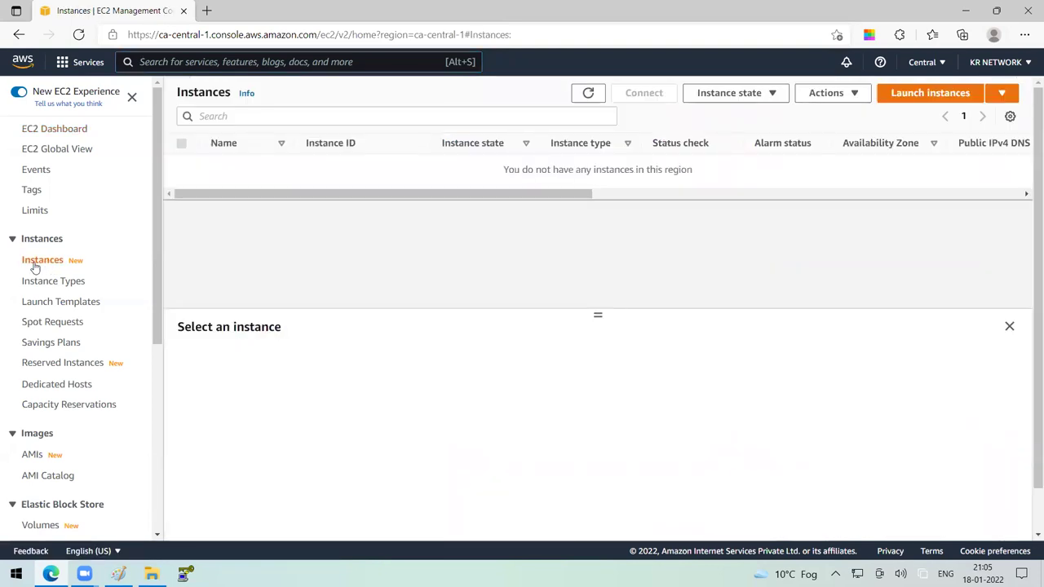
Launch a new instance and select the Red Hat Enterprise Linux 8 (HVM) AMI from Quick Start.
left_click(928, 95)
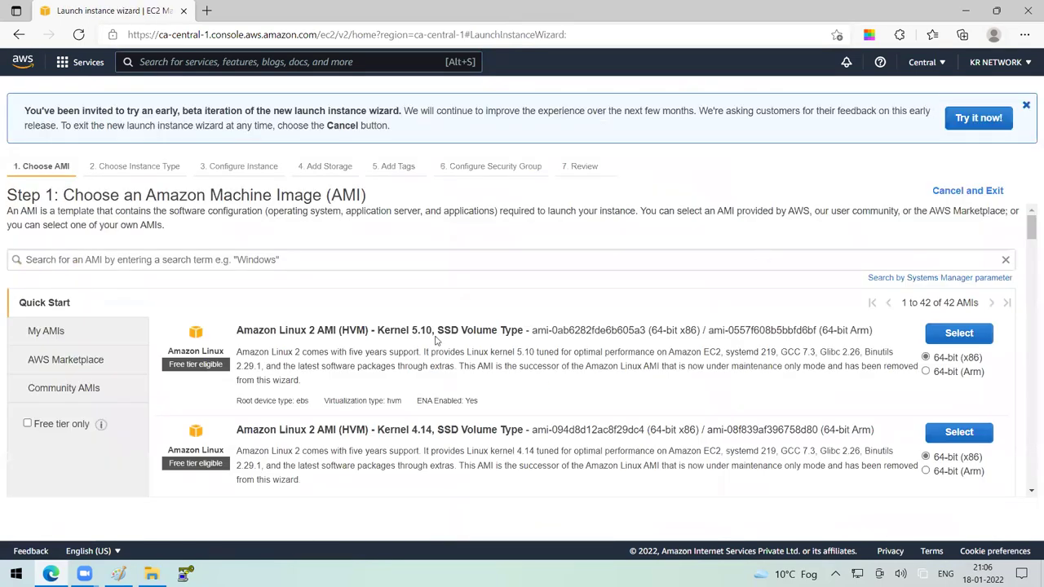
scroll(394, 281, "down", 1)
scroll(395, 282, "down", 2)
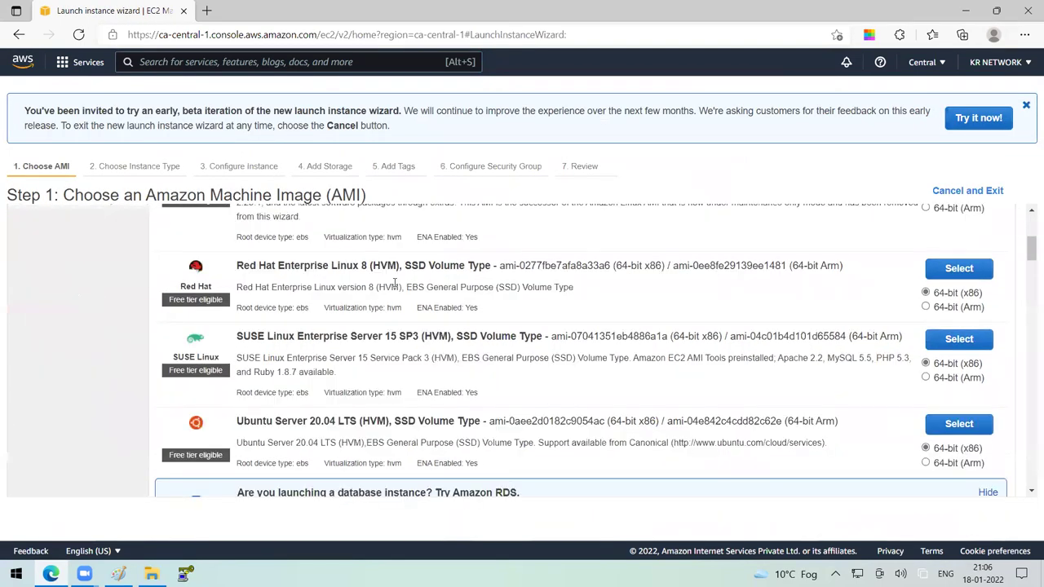
scroll(395, 281, "down", 1)
scroll(395, 285, "up", 1)
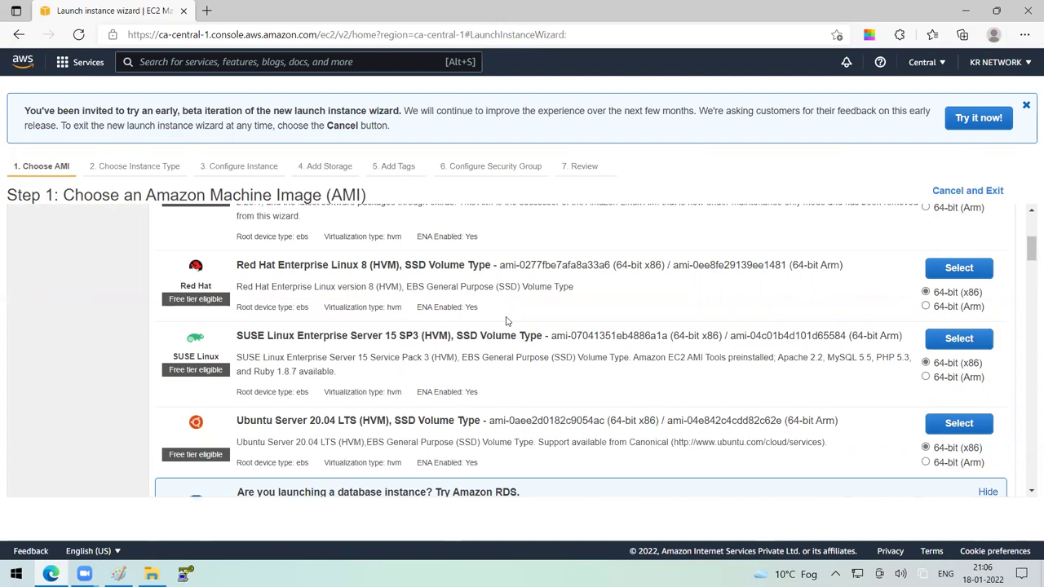
left_click_drag(260, 266, 405, 266)
scroll(427, 237, "up", 1)
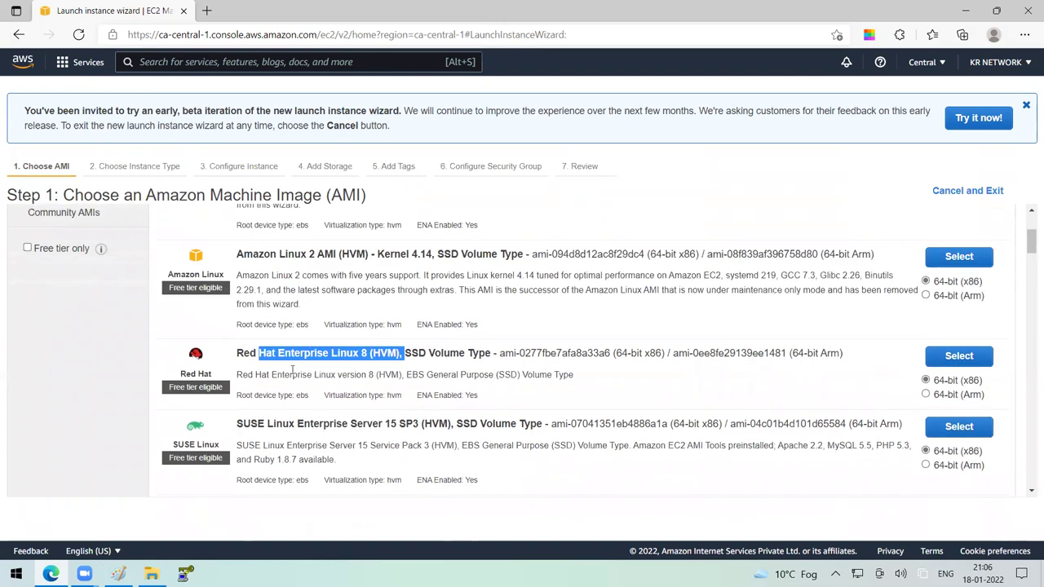
left_click_drag(244, 354, 449, 354)
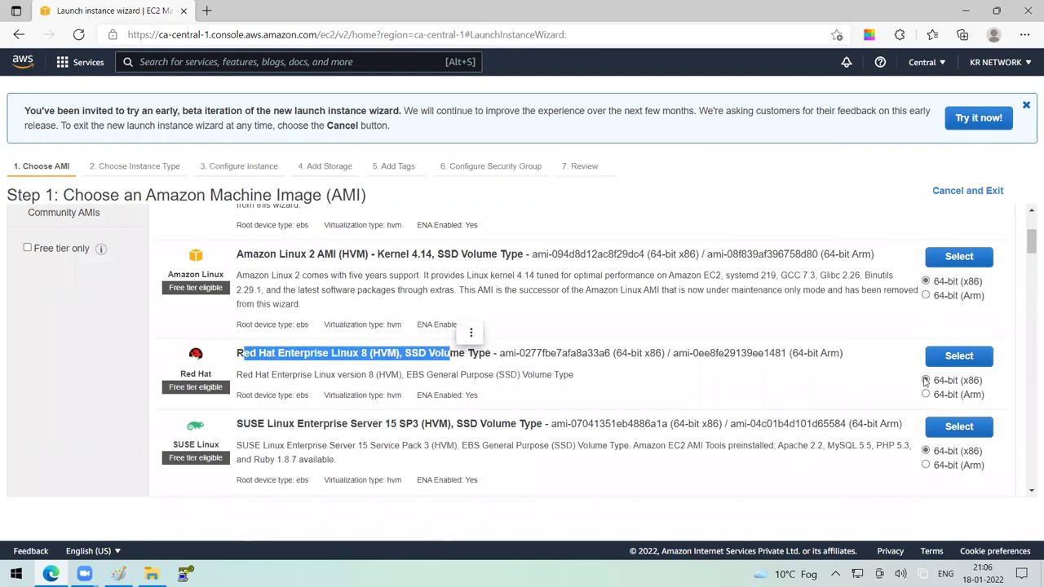
left_click(978, 359)
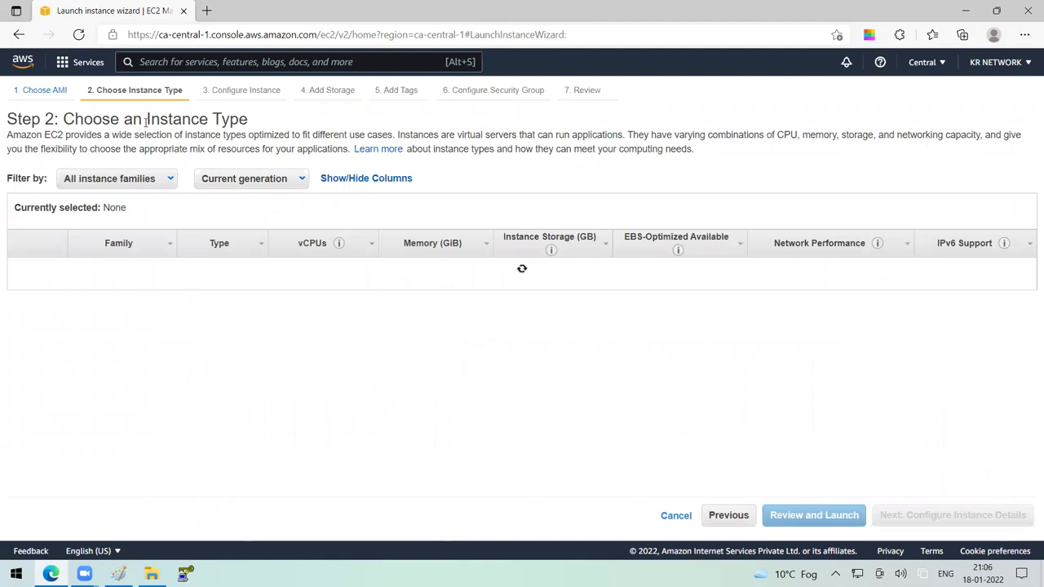
Compare t2.small and t2.medium, keep t2.micro, and proceed to Configure Instance Details.
left_click_drag(146, 121, 262, 128)
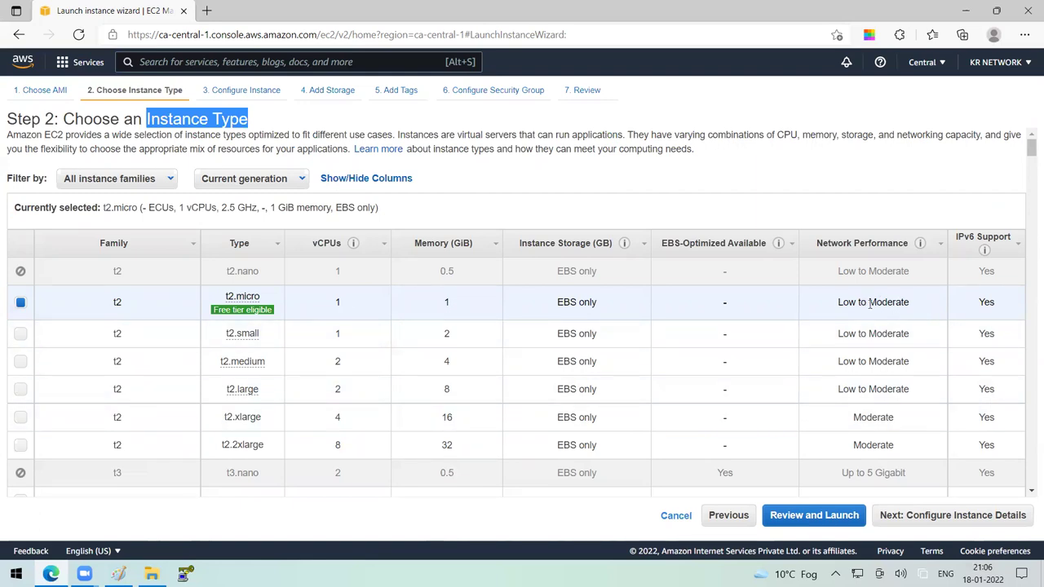
left_click(20, 336)
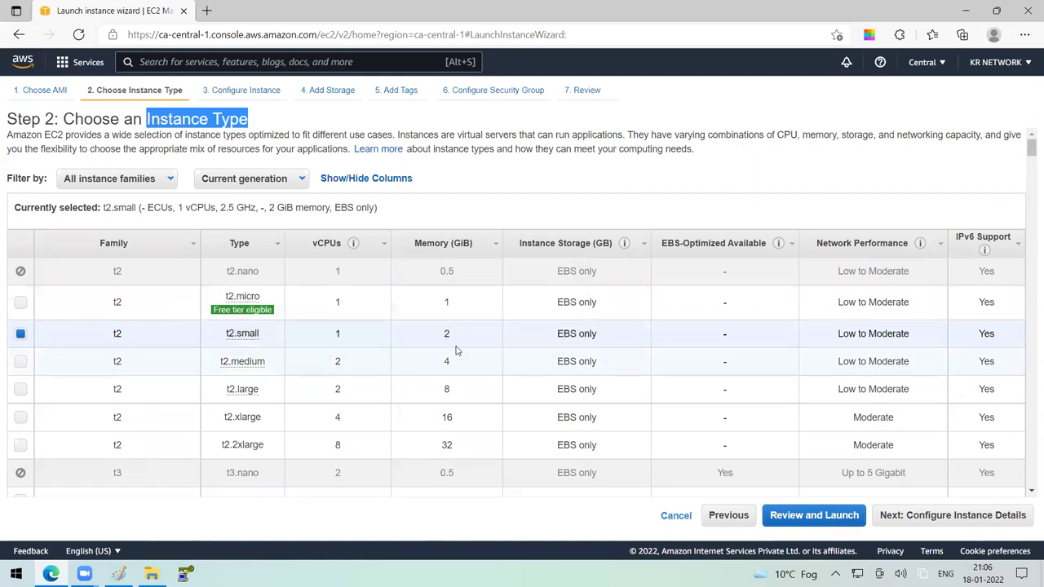
left_click(41, 368)
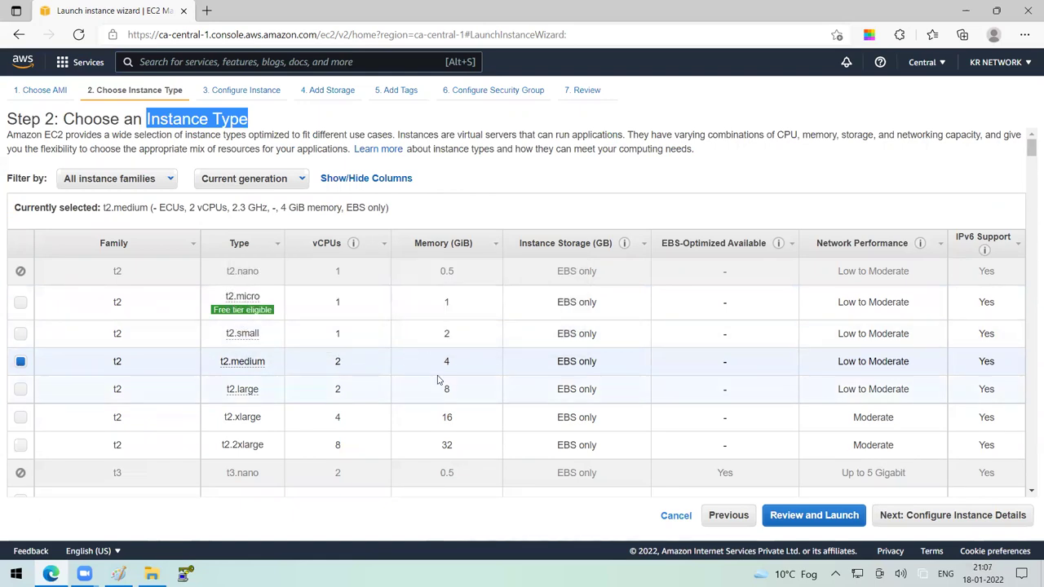
left_click(21, 304)
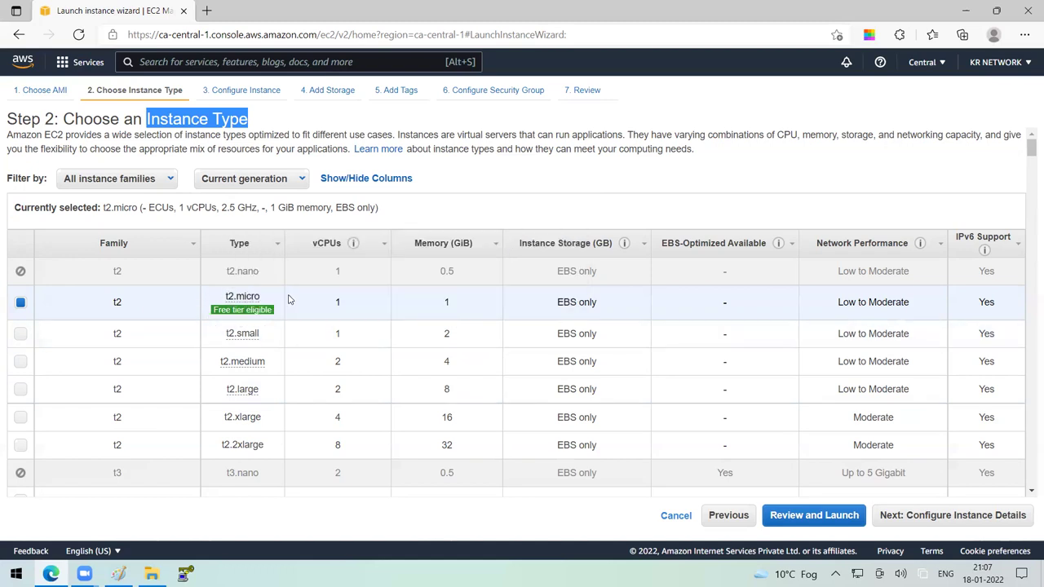
left_click(984, 515)
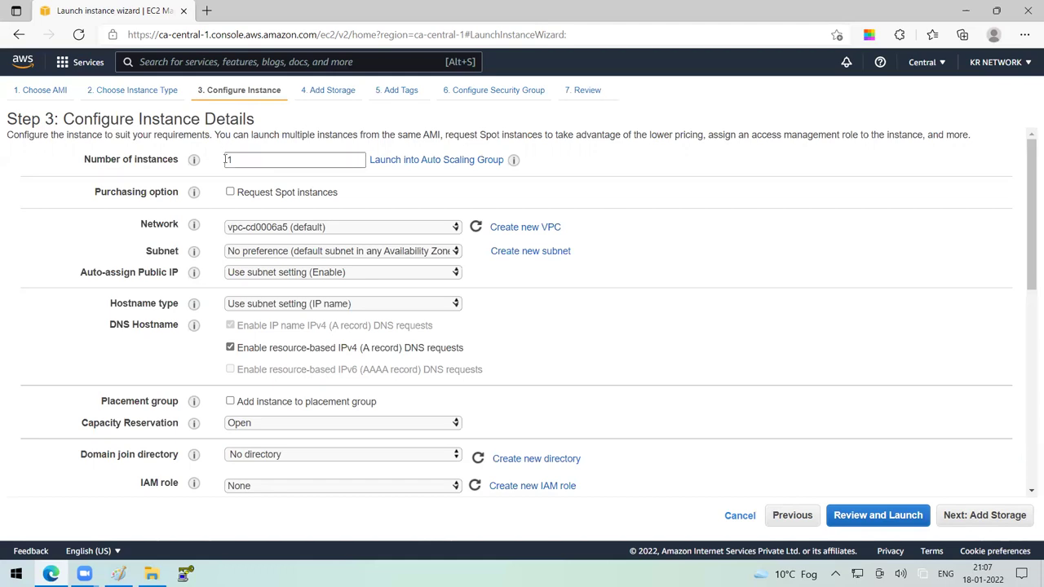
left_click_drag(146, 224, 162, 228)
left_click(162, 225)
Duplicate the launch wizard tab and open the VPC service by searching 'vpc'.
right_click(117, 10)
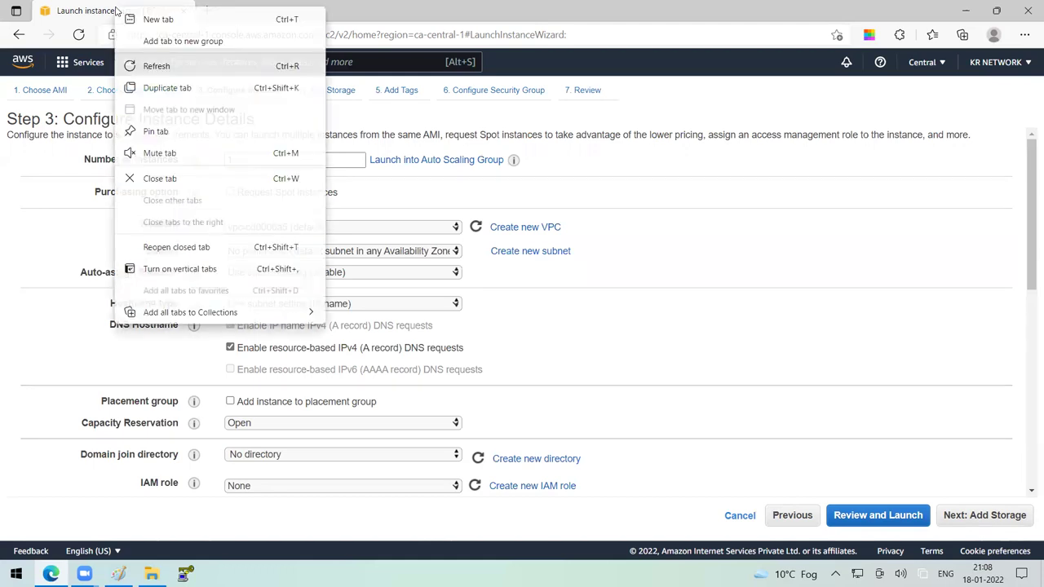
left_click(163, 87)
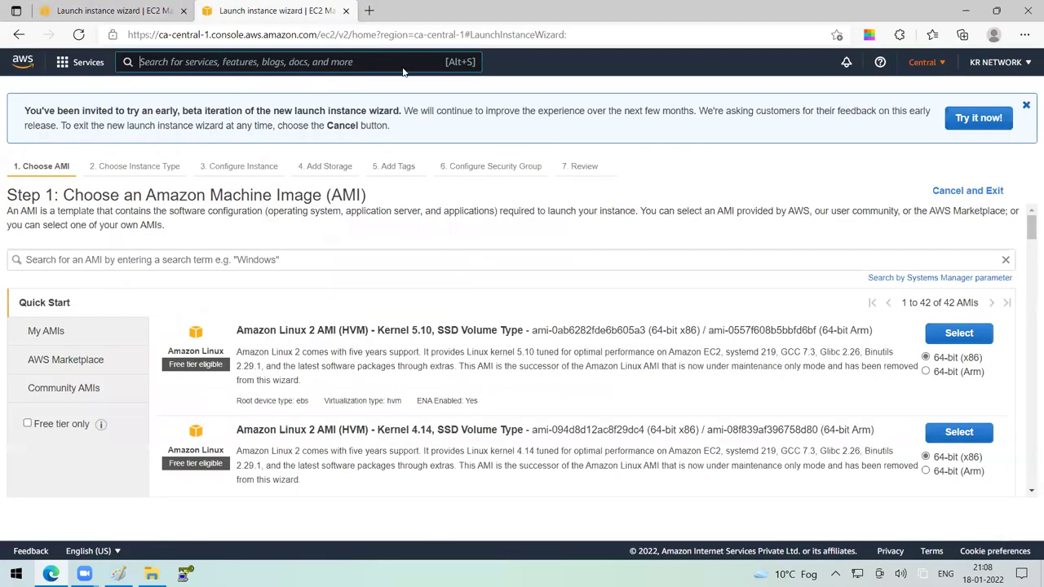
left_click(352, 63)
type("vpc")
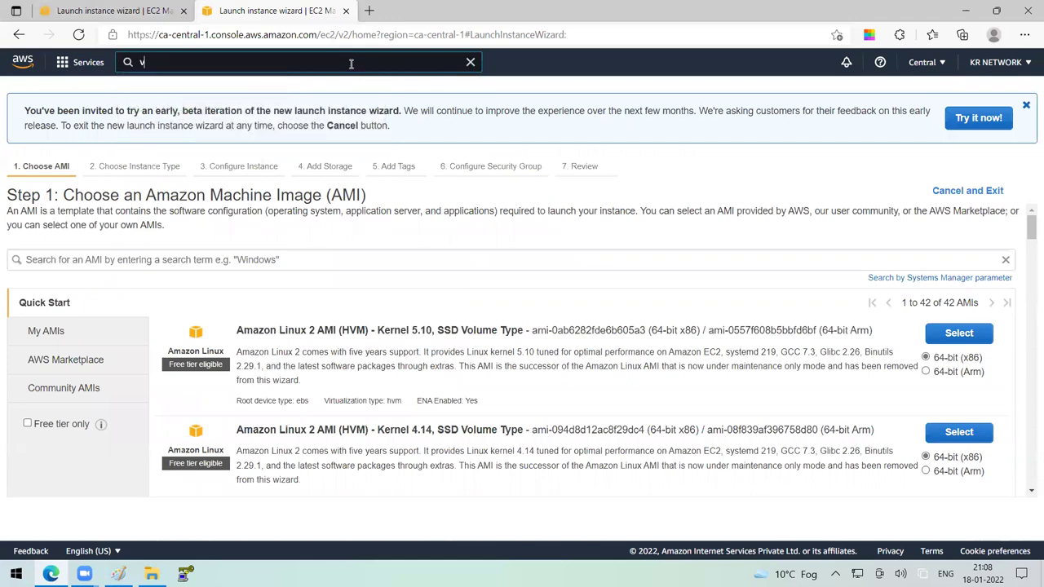
left_click(341, 167)
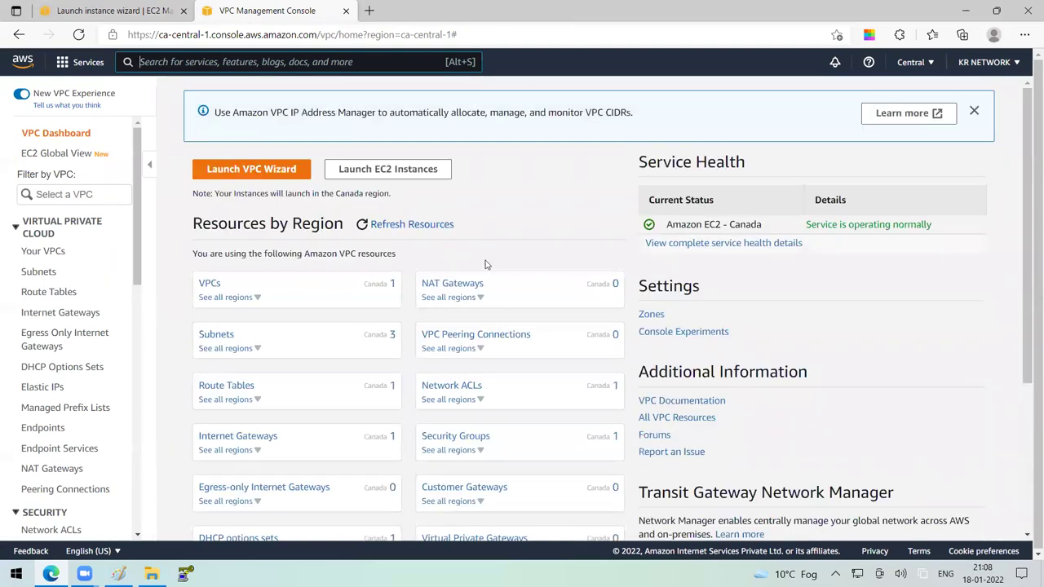
In Your VPCs, select the default VPC vpc-cd0006a5 (172.31.0.0/16) to view its details.
left_click(39, 256)
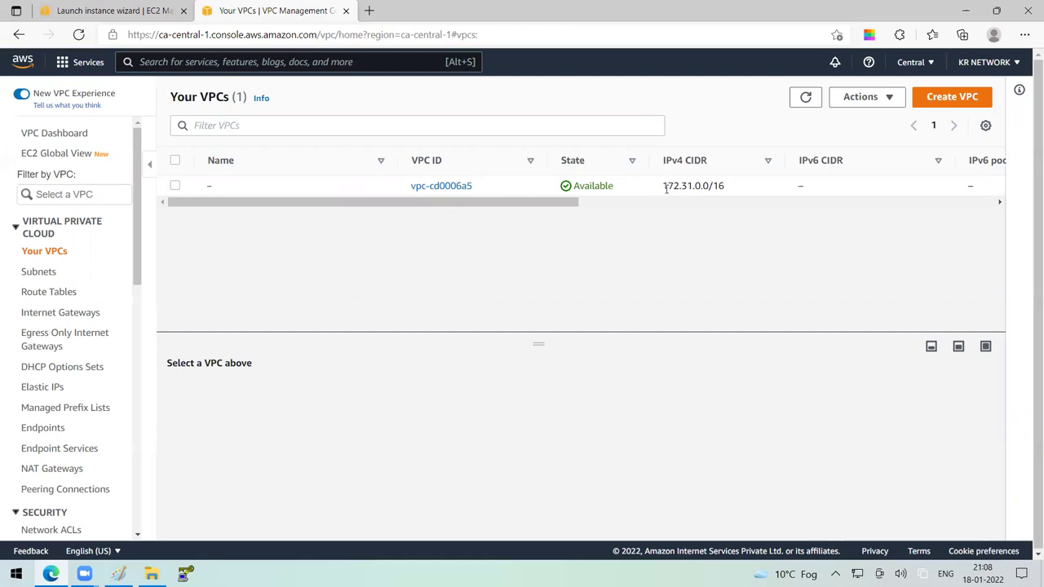
left_click_drag(667, 188, 726, 194)
left_click(729, 195)
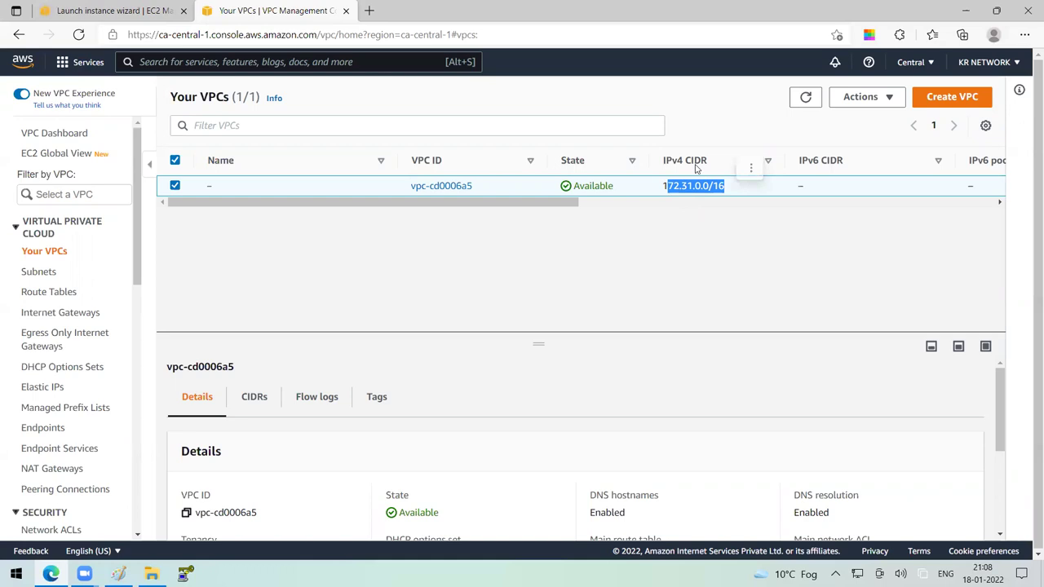
List the subnets and review CIDRs 172.31.0.0/20, 172.31.16.0/20, 172.31.32.0/20 and their zones.
left_click(38, 273)
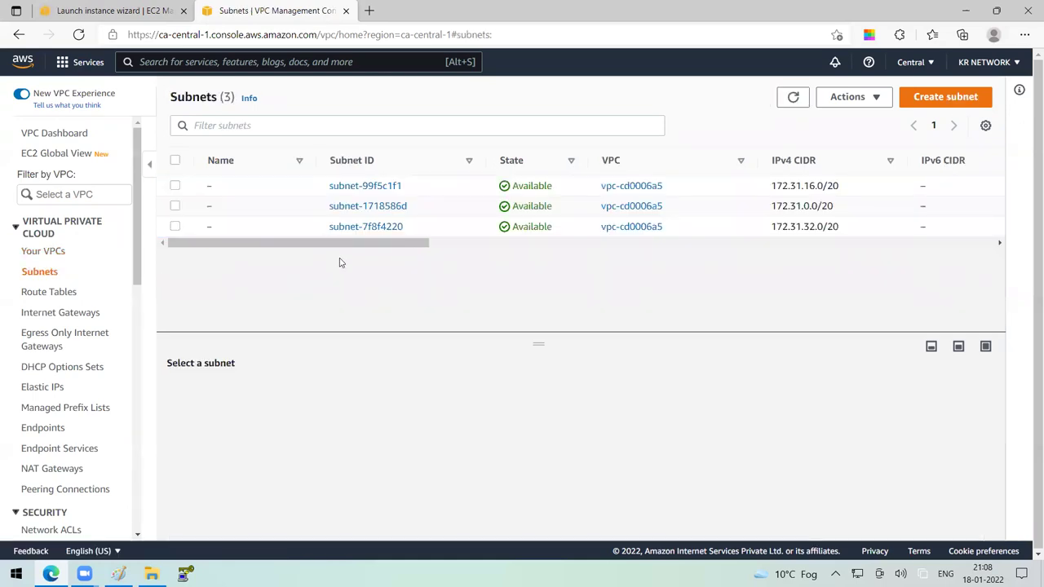
left_click_drag(340, 243, 364, 243)
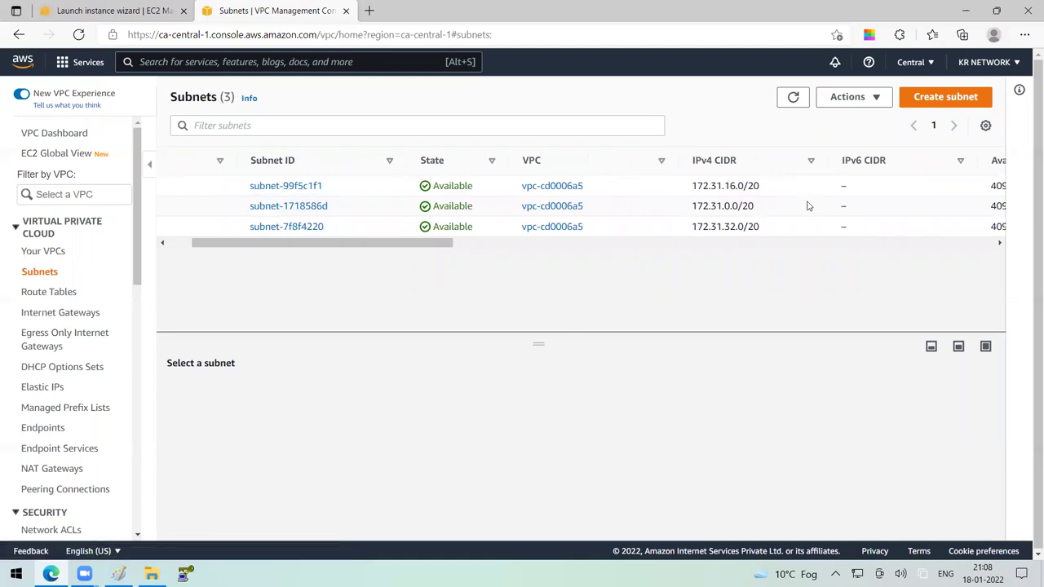
left_click_drag(415, 245, 462, 252)
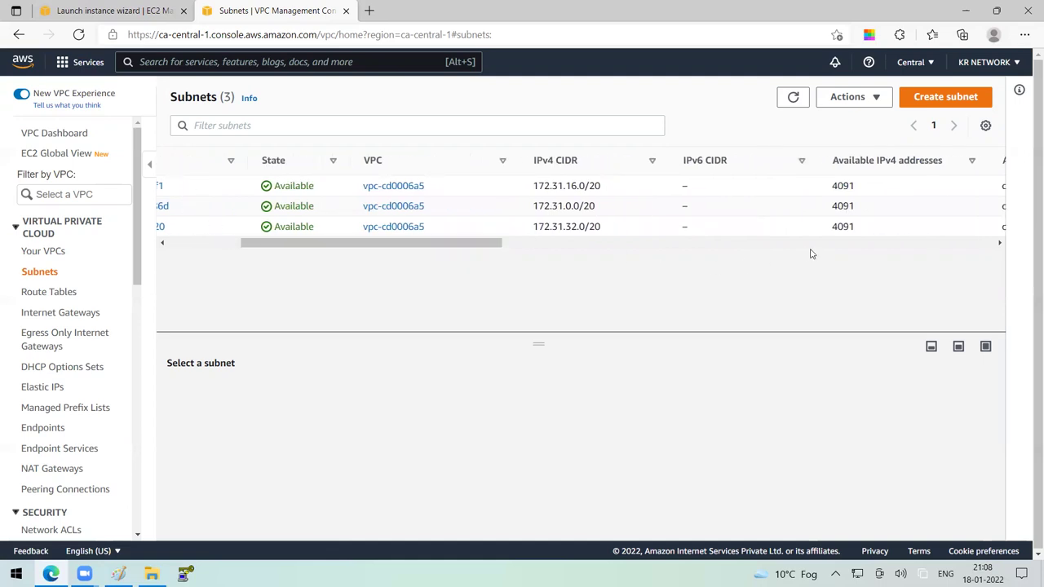
left_click_drag(340, 250, 414, 252)
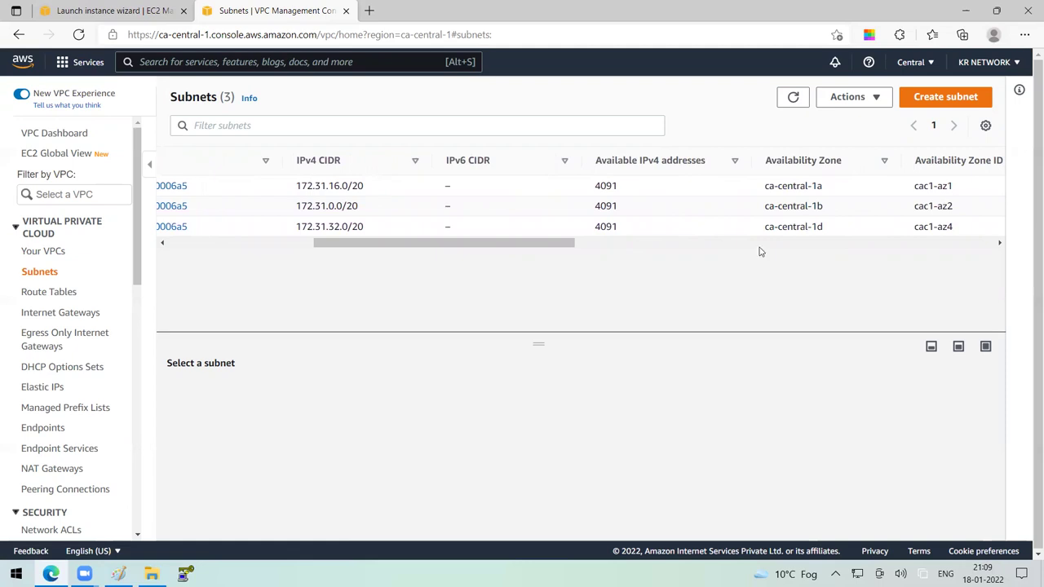
left_click_drag(460, 244, 285, 243)
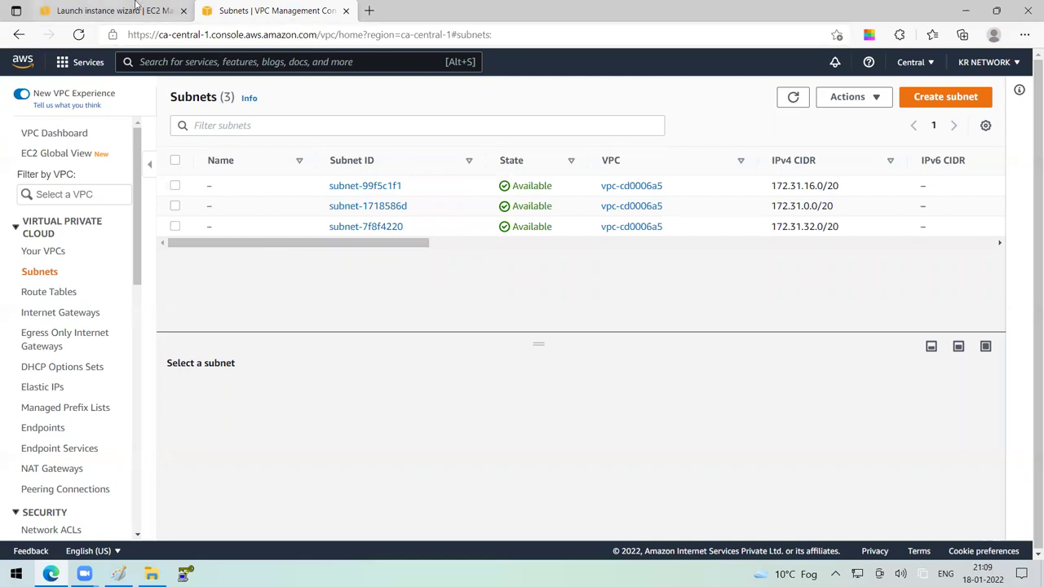
Back in the launch wizard, pick subnet-99f5c1f1 (Default, ca-central-1a) as the instance subnet.
left_click(136, 10)
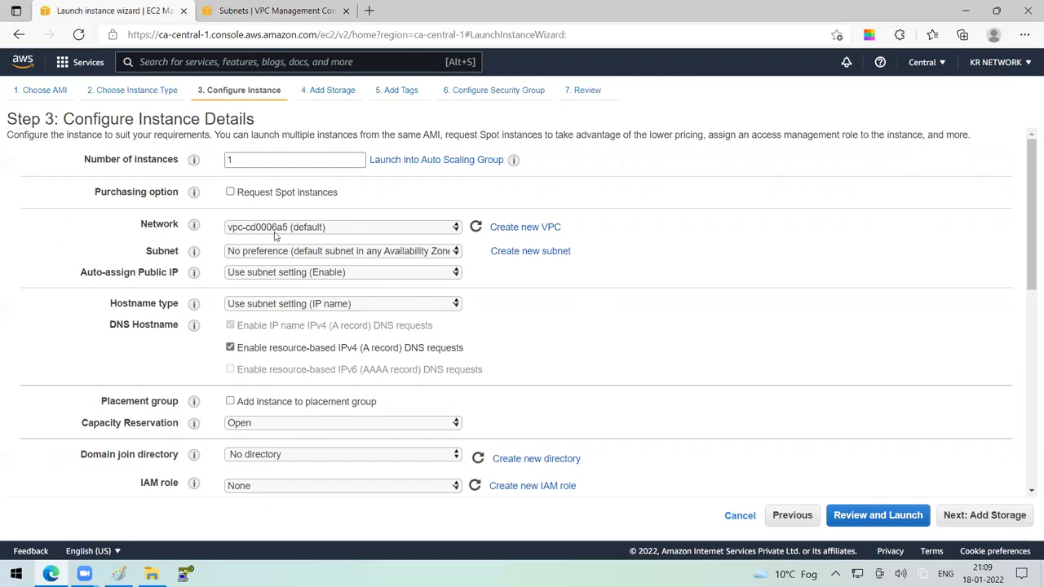
left_click_drag(145, 251, 167, 252)
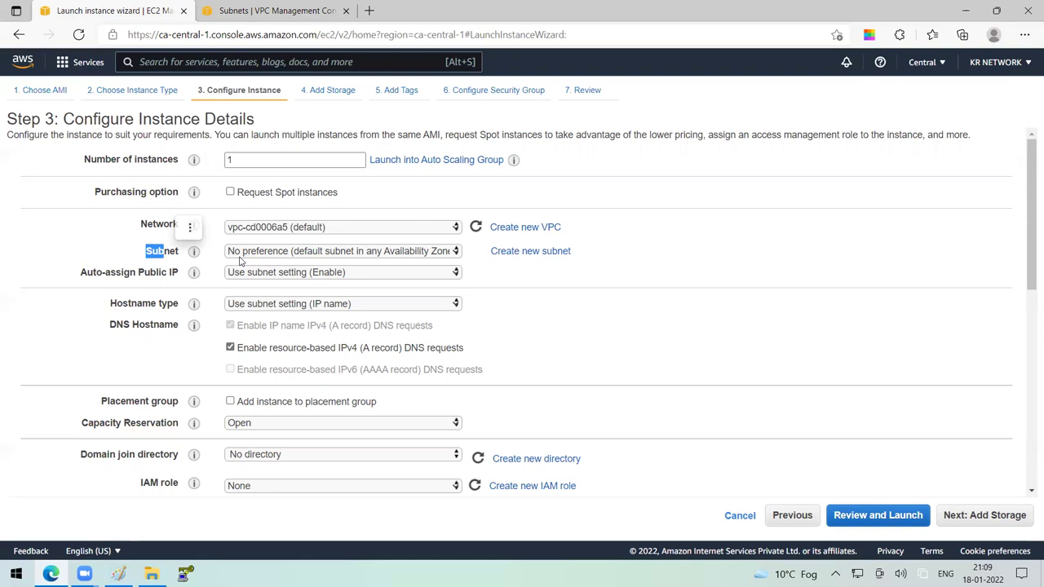
left_click(241, 257)
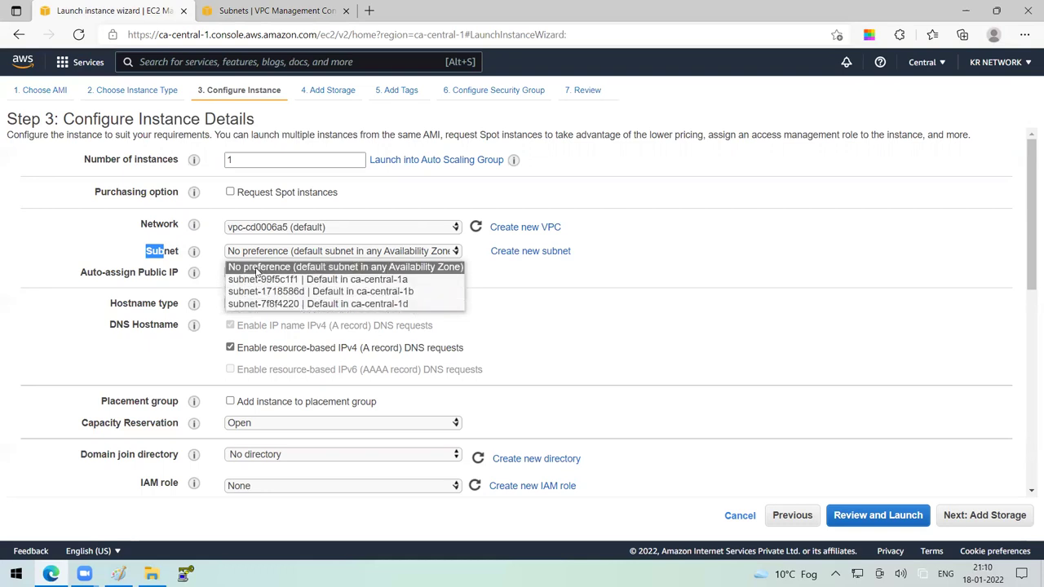
left_click(359, 280)
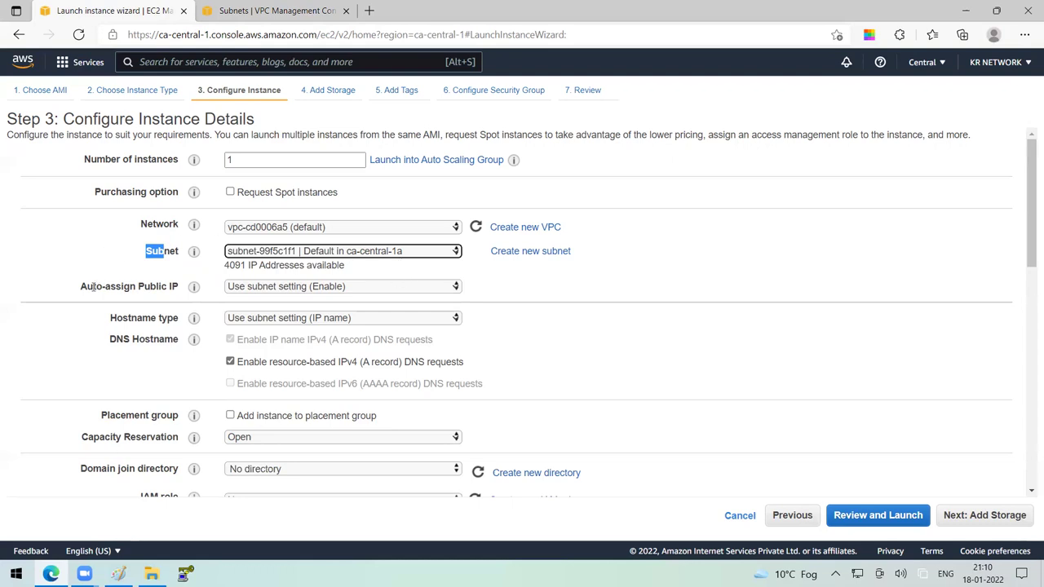
left_click_drag(93, 287, 169, 288)
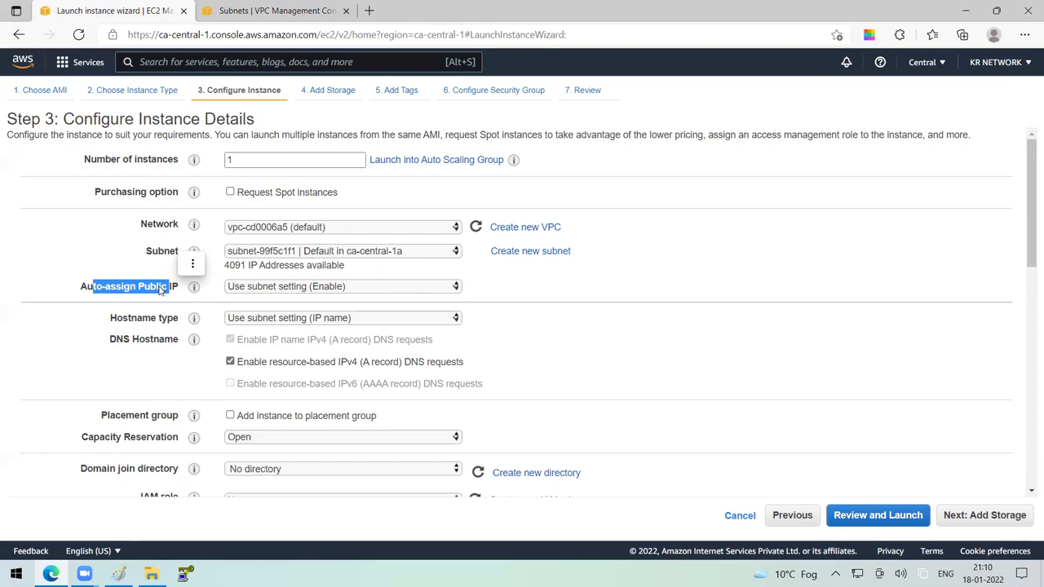
left_click(272, 290)
left_click(262, 329)
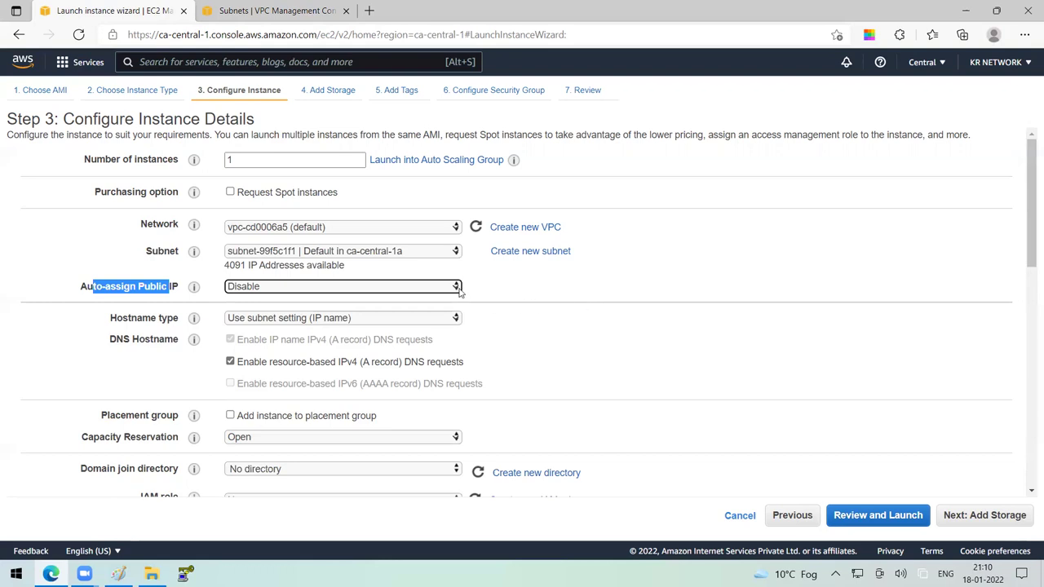
left_click(458, 292)
left_click(342, 300)
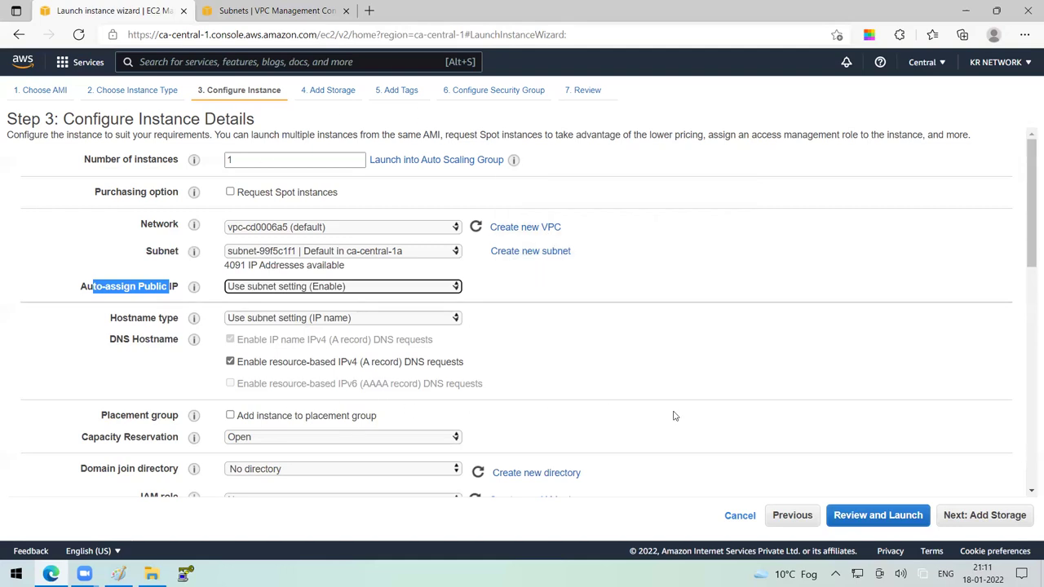
Advance to storage and inspect the root volume size, keeping the 10 GiB gp2 volume.
left_click(989, 514)
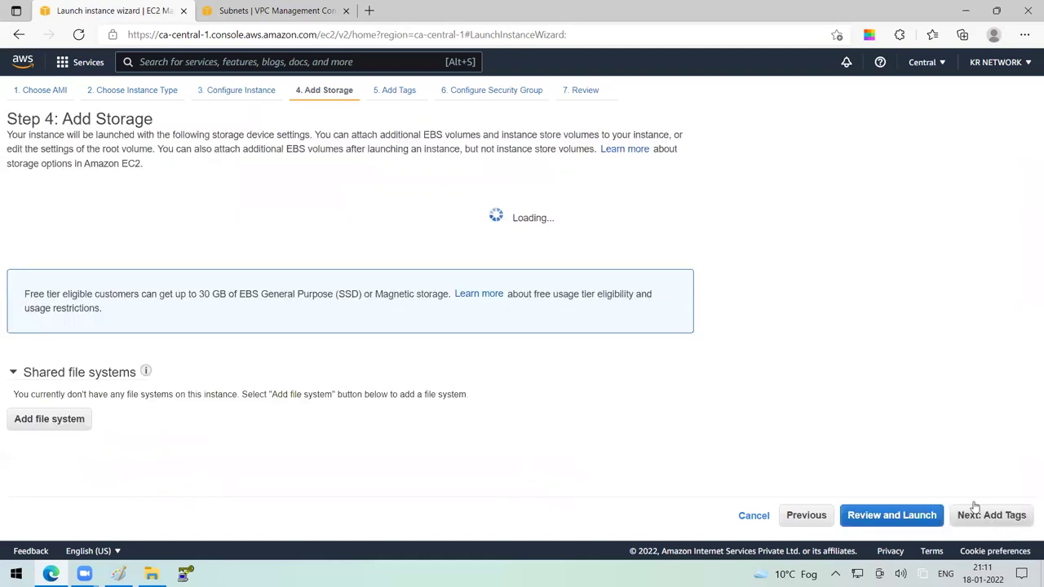
left_click_drag(12, 238, 182, 246)
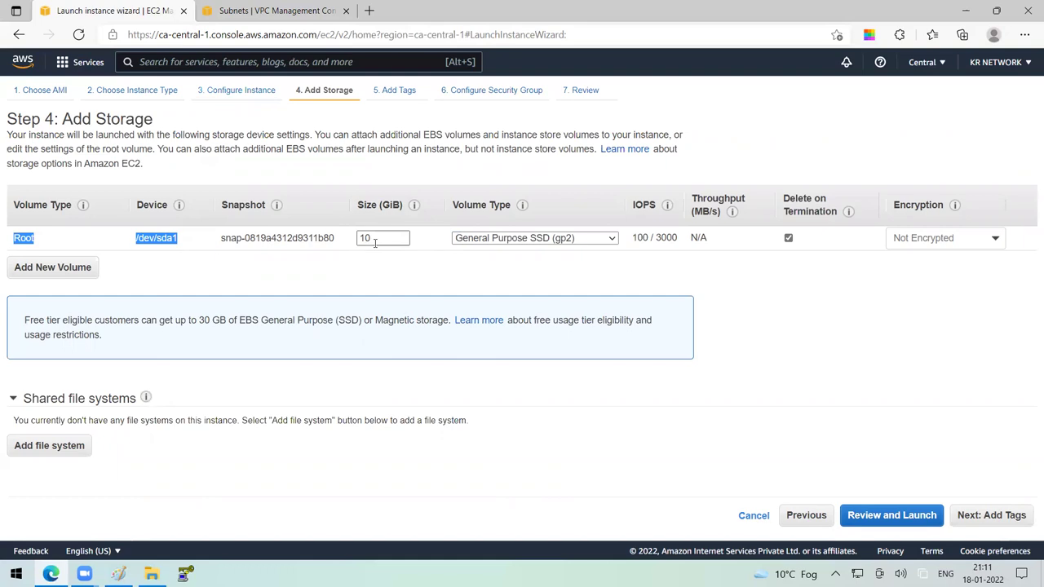
double_click(376, 239)
type("15")
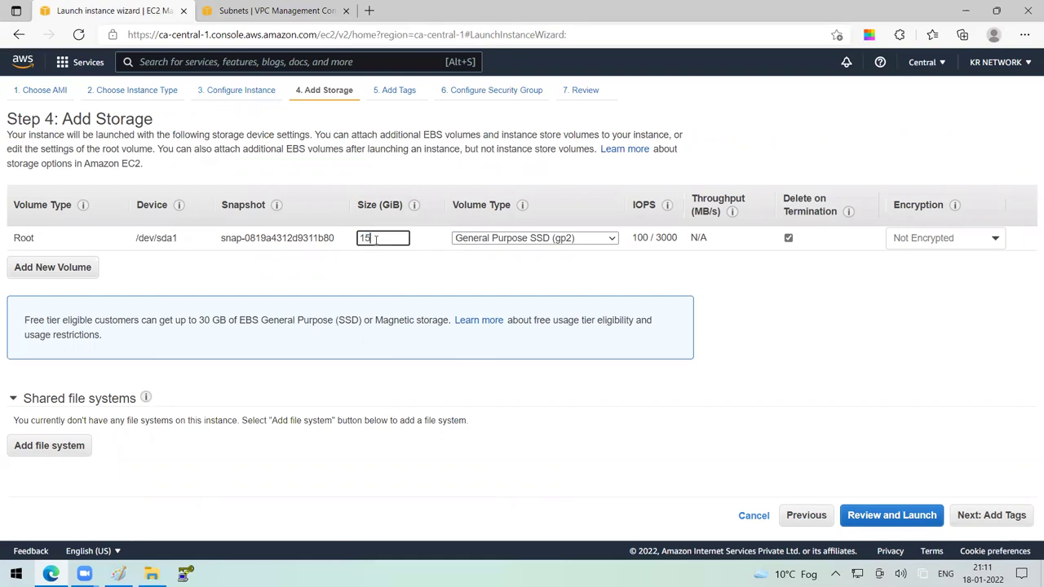
type("0")
left_click(359, 263)
On the tags step, add a tag with key Name and value Linux-Machine.
left_click(1025, 519)
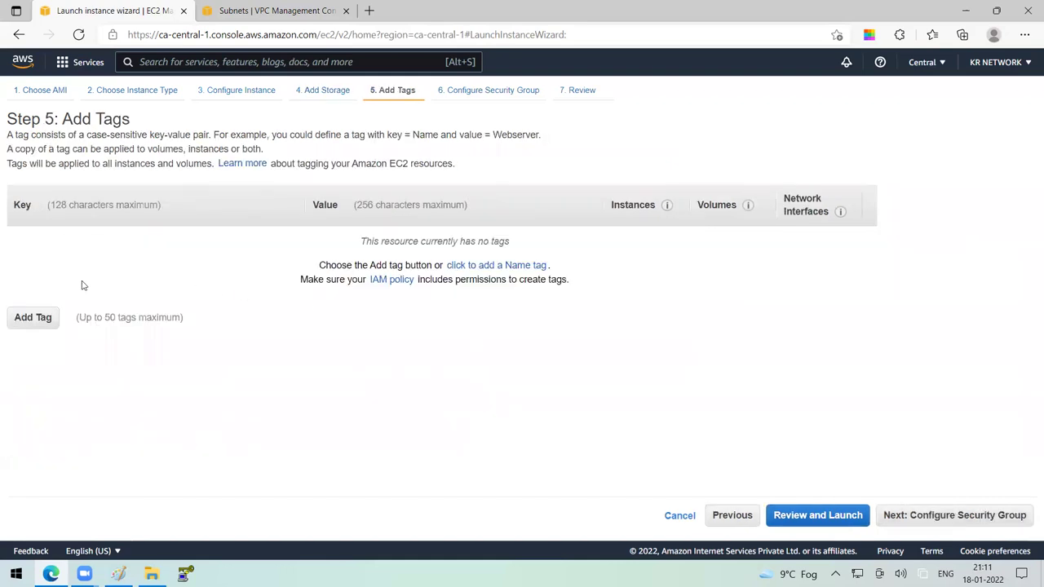
left_click(43, 317)
type("Name")
key("Tab")
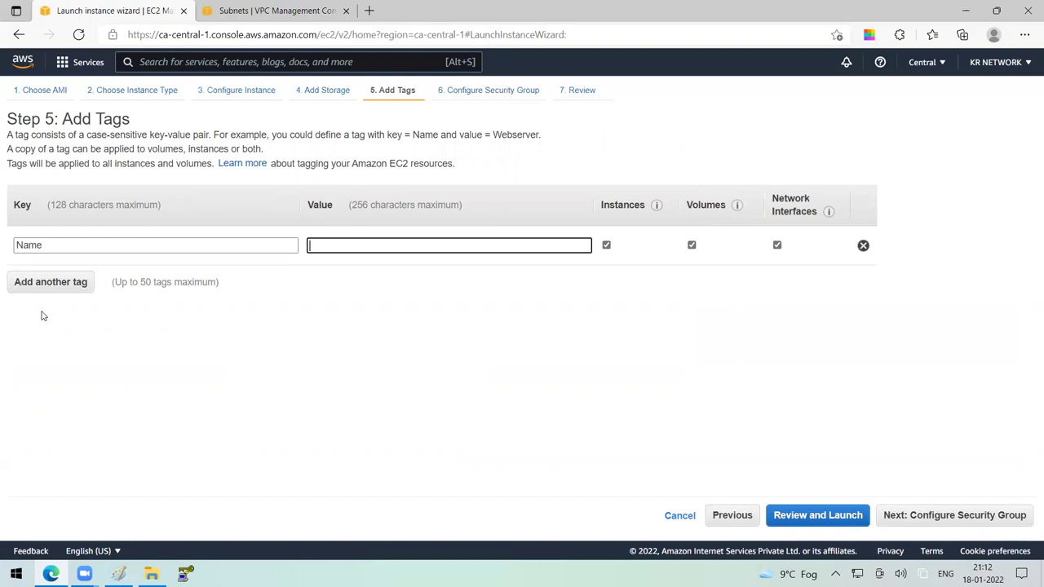
type("Linux-Machine")
left_click(934, 512)
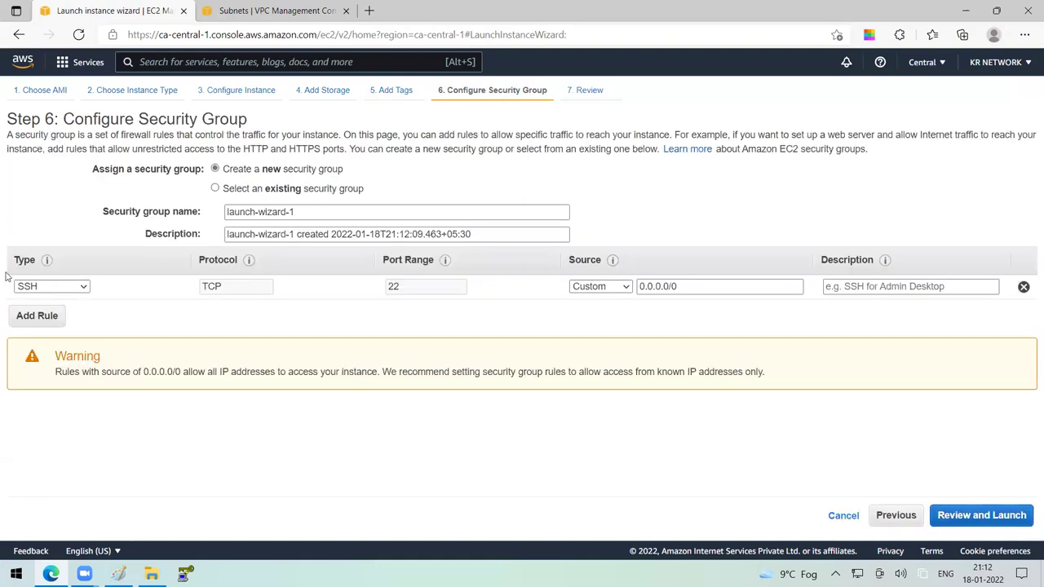
left_click_drag(62, 127, 260, 129)
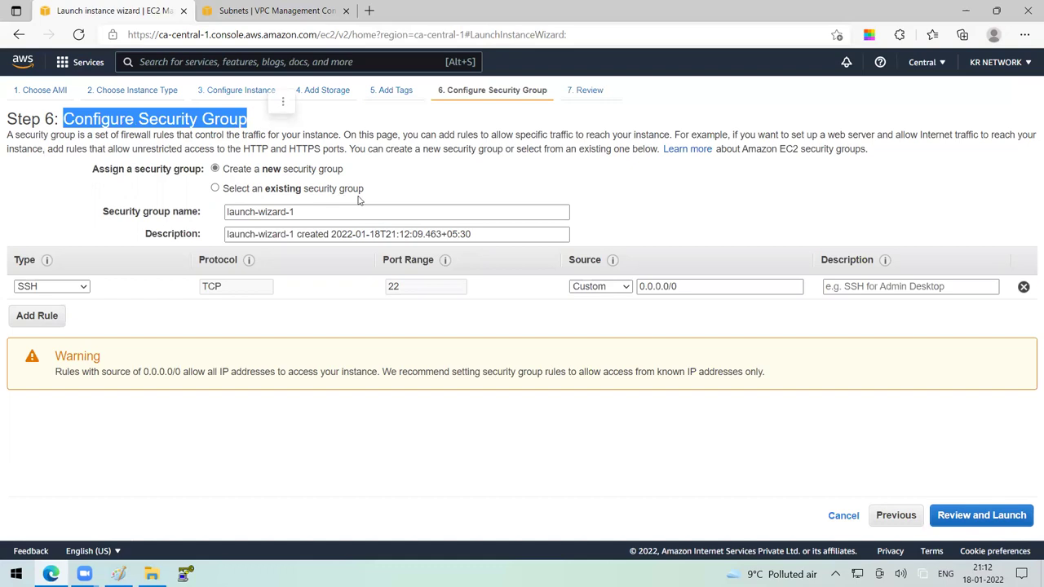
left_click(273, 189)
left_click(278, 247)
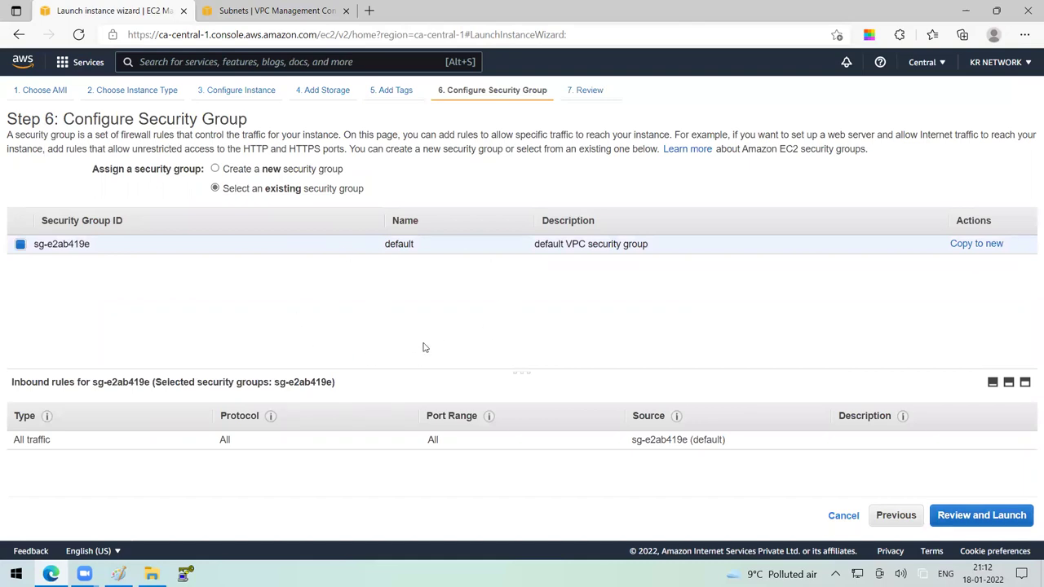
left_click(282, 169)
Name the security group Linux-Machine, described 'This is the SG for my Linux Servers'.
left_click_drag(312, 216, 144, 208)
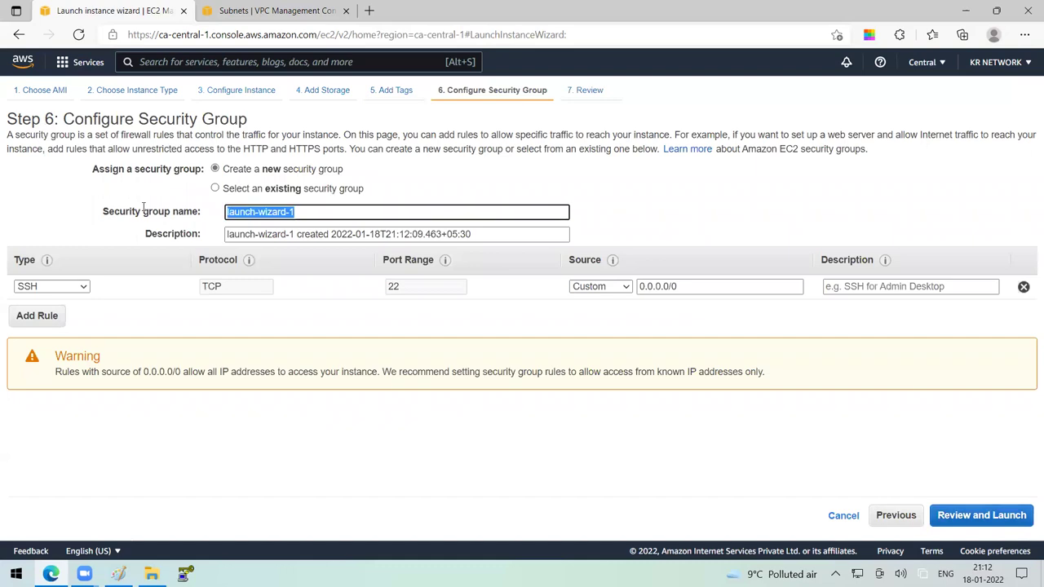
type("Lin")
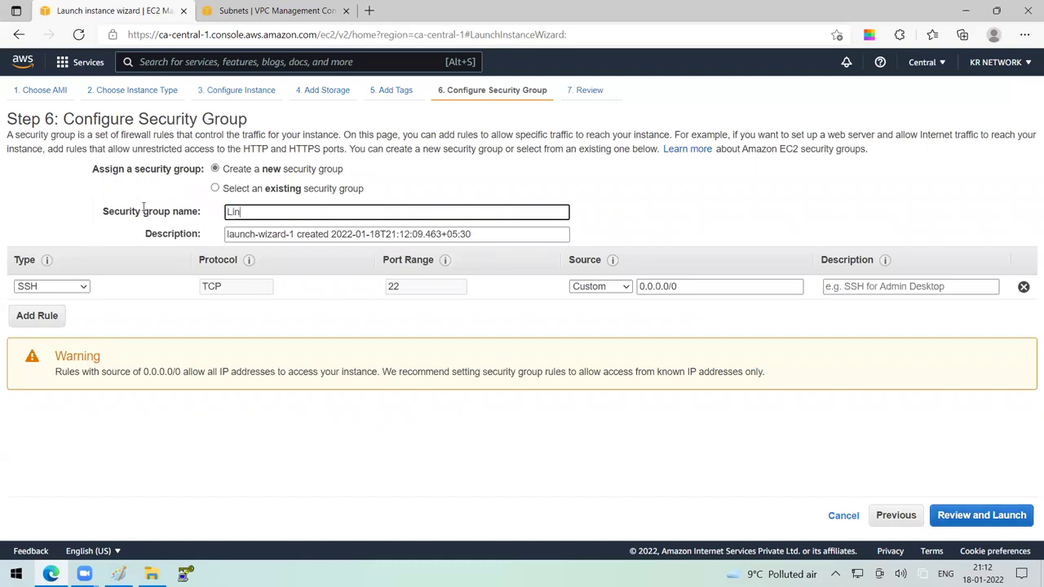
type("ux-Machine")
key("Tab")
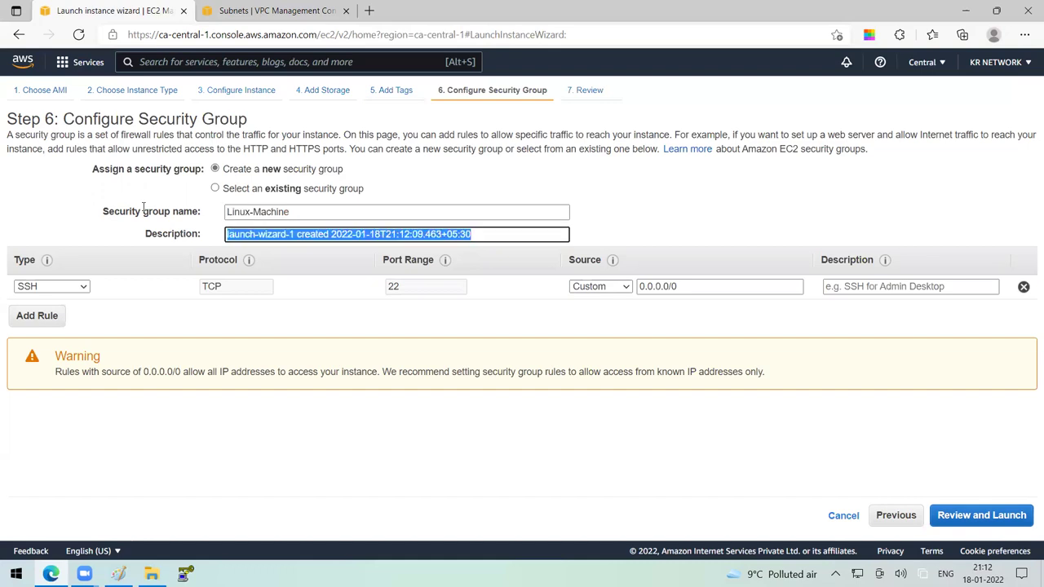
type("This is the")
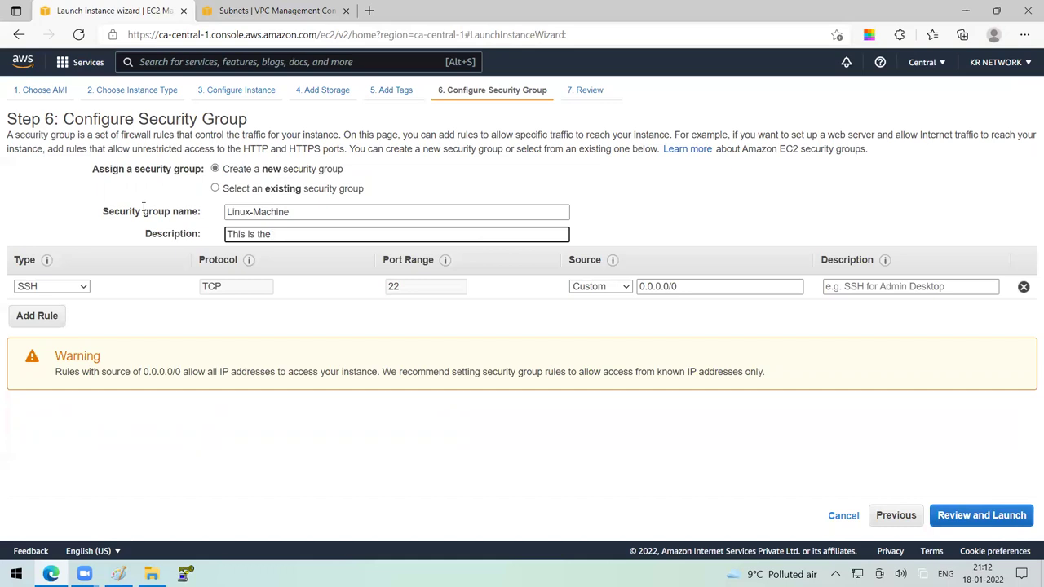
type(" nm")
type("ux Se")
type("rvers")
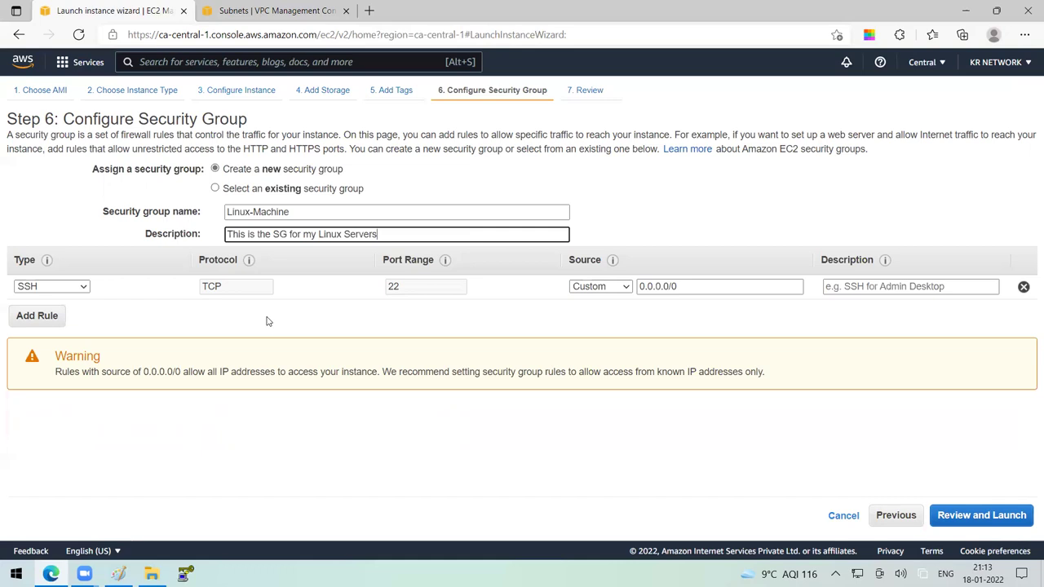
left_click_drag(160, 119, 253, 118)
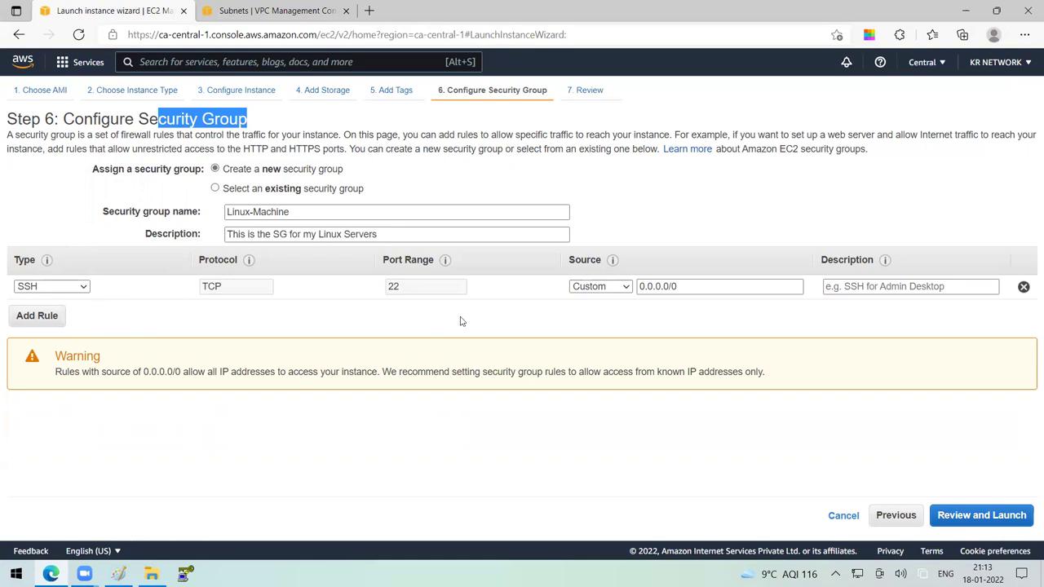
Try a custom 192.168.10. source for the SSH rule, then switch it to Anywhere.
left_click(603, 292)
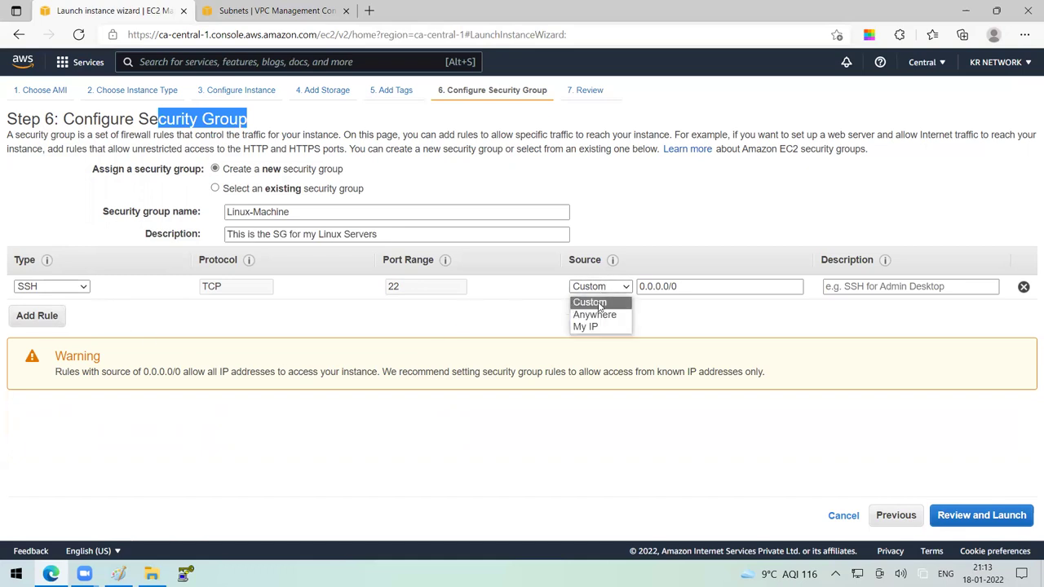
left_click(590, 303)
left_click_drag(685, 286, 638, 297)
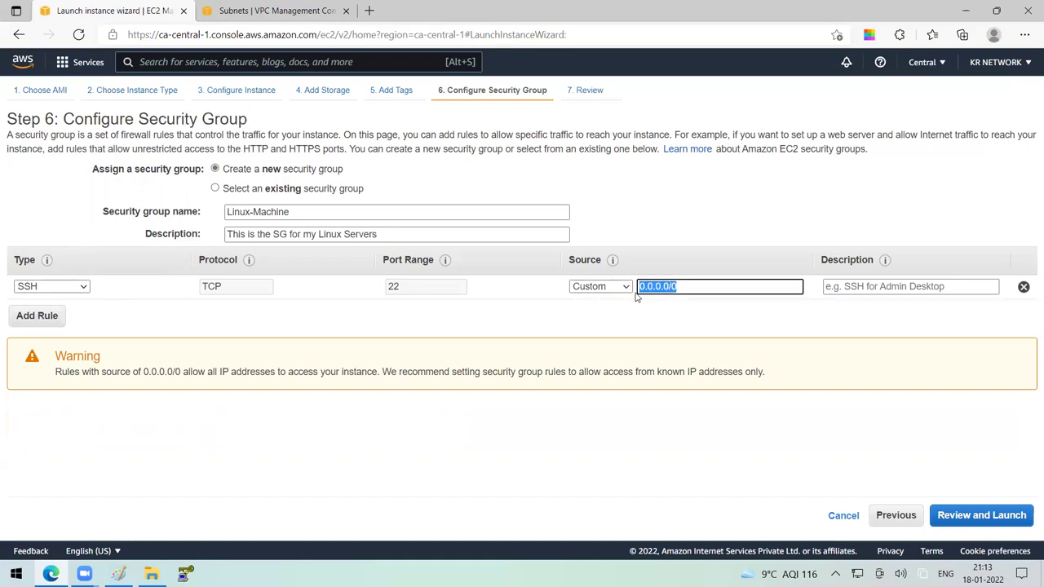
type("192.168.10.")
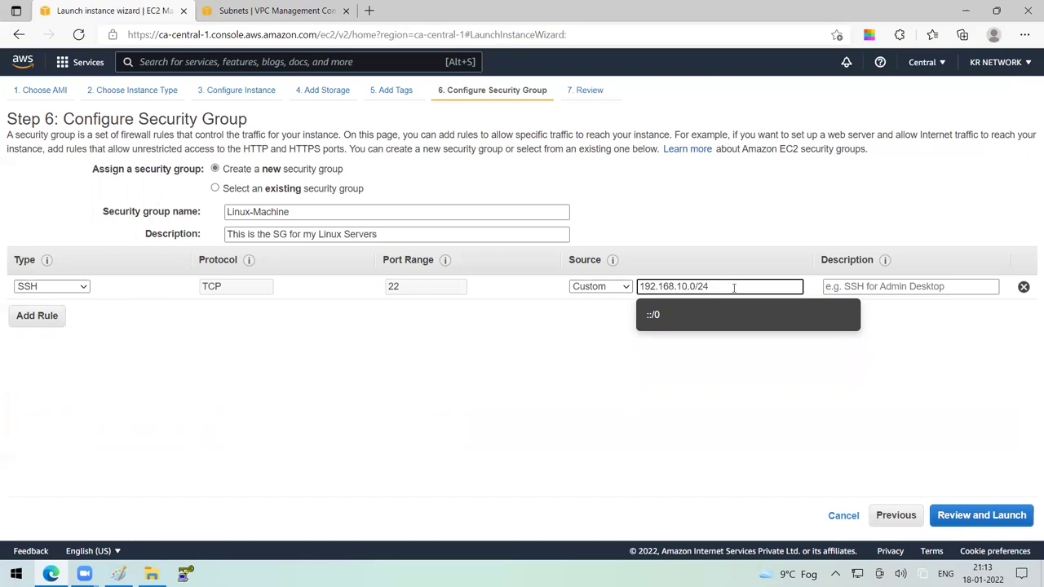
left_click(811, 391)
left_click(621, 286)
left_click(612, 313)
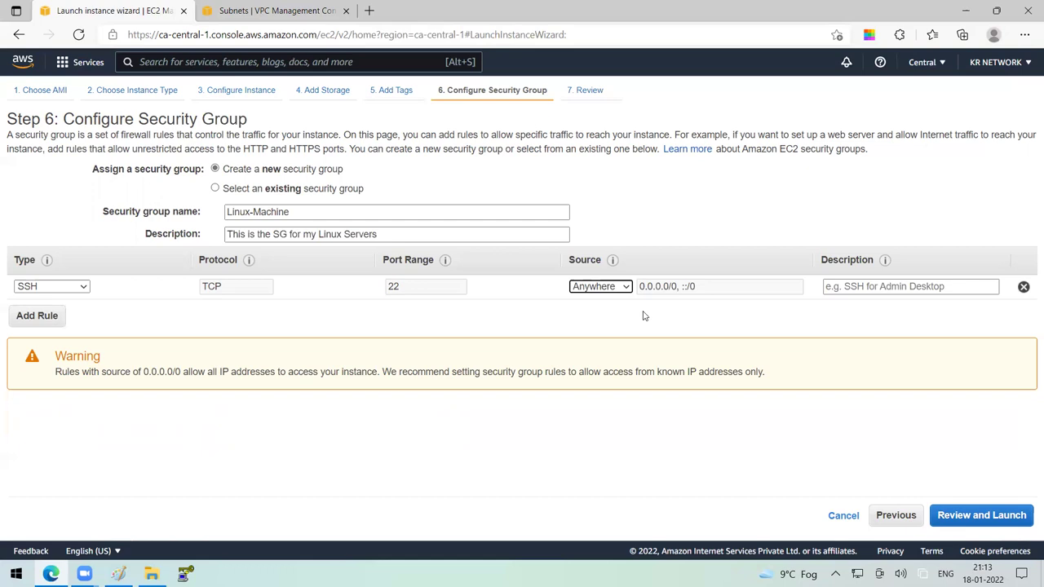
Reset the source to custom 0.0.0.0/0, then restrict SSH to My IP.
left_click(626, 288)
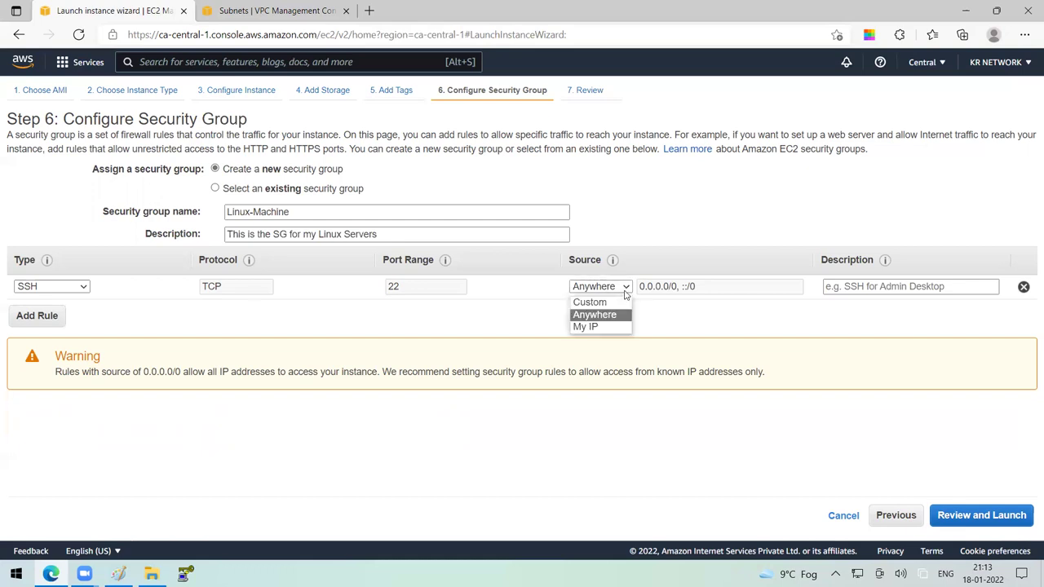
left_click(590, 302)
left_click(677, 287)
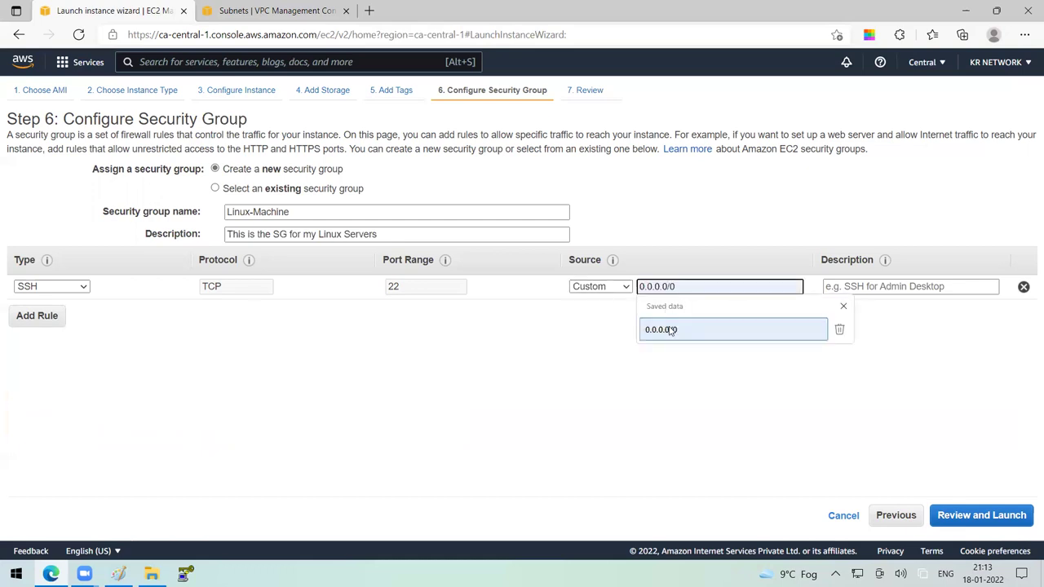
left_click(667, 330)
left_click(626, 287)
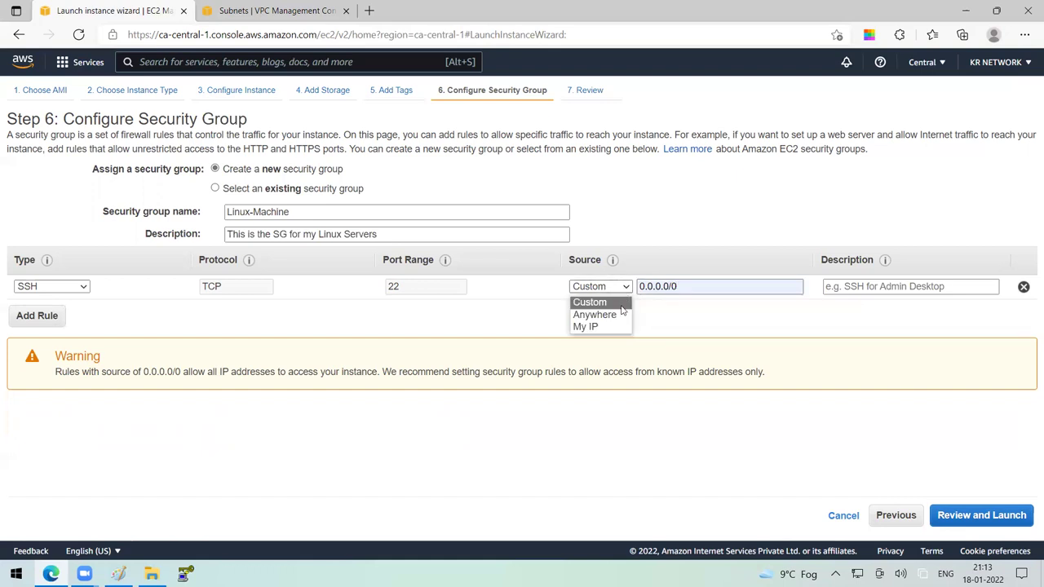
left_click(620, 329)
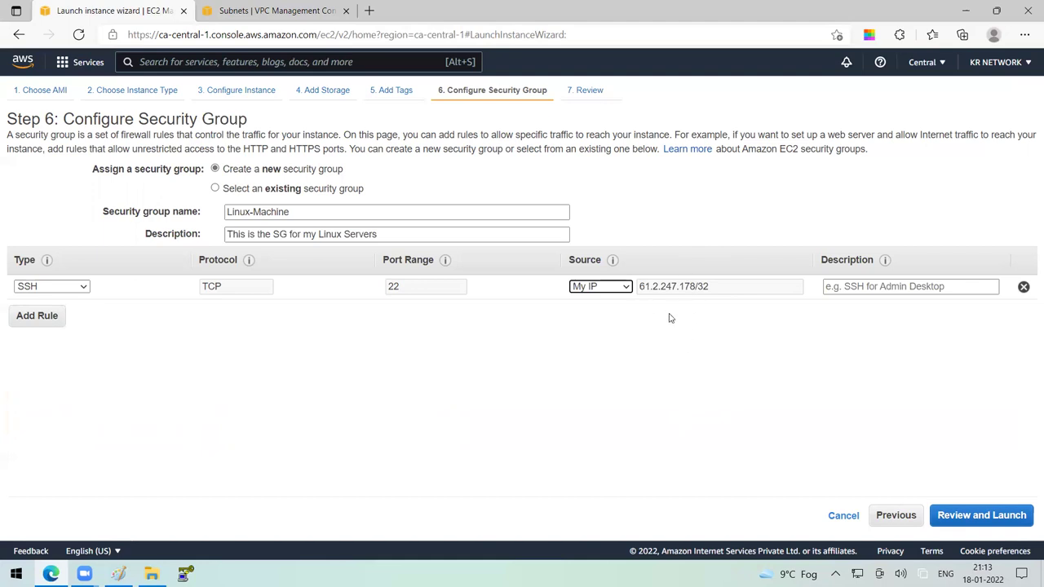
Google 'what is my ip' in a new tab and select the public IP shown.
left_click(370, 11)
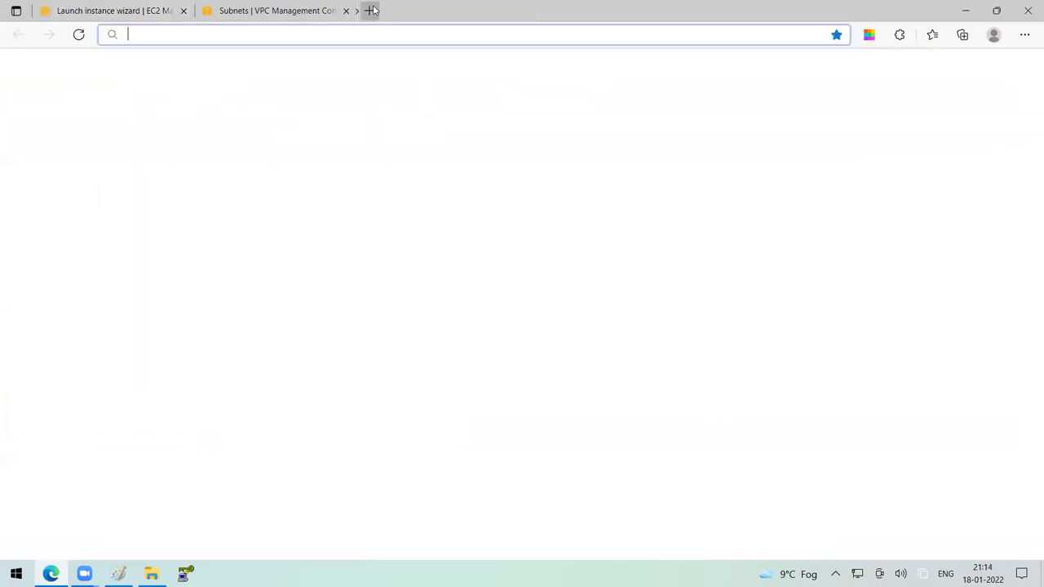
type("go")
key("Return")
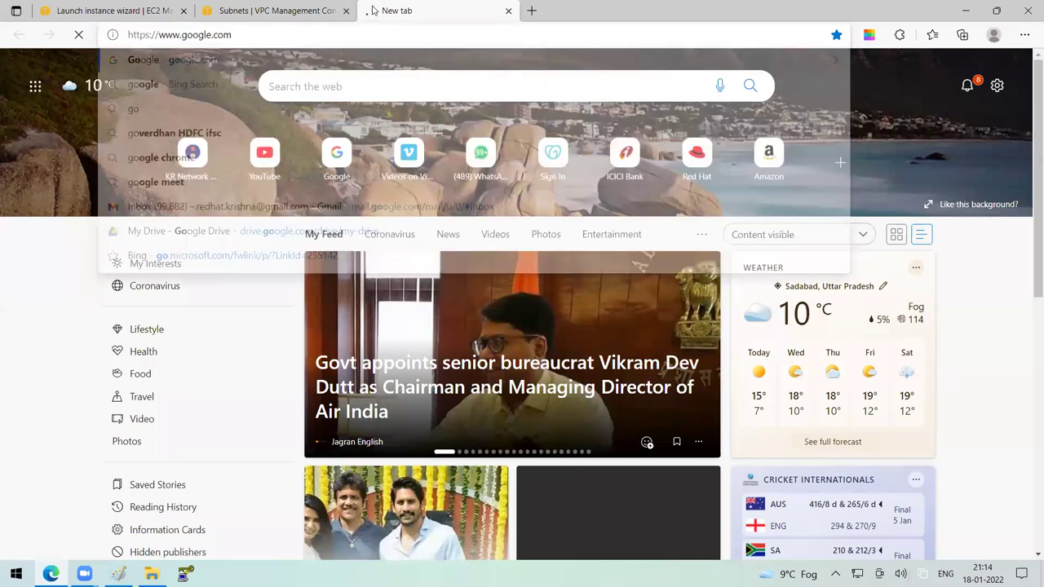
type("what is my ip")
key("Return")
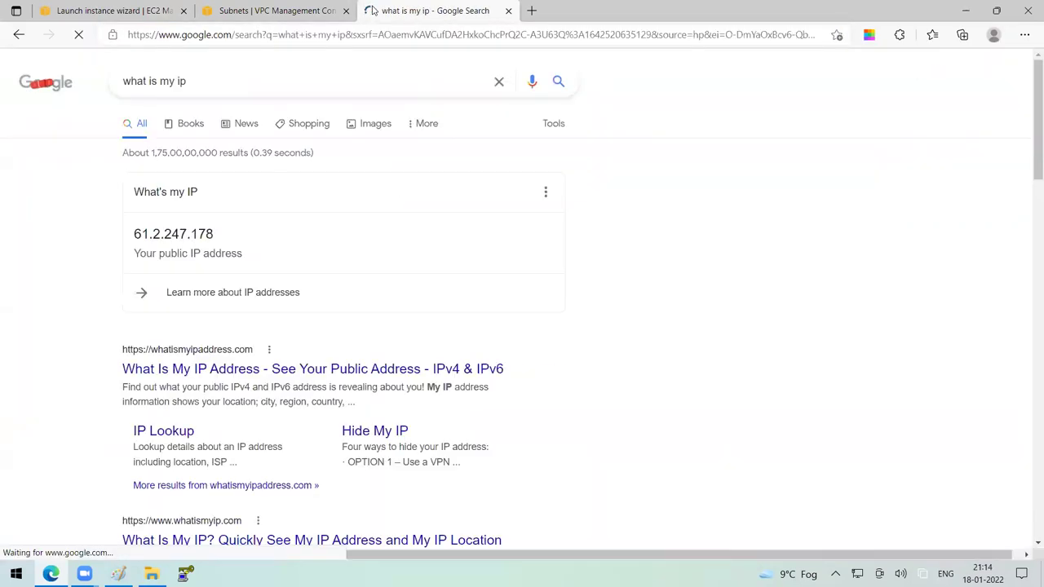
left_click_drag(135, 234, 230, 235)
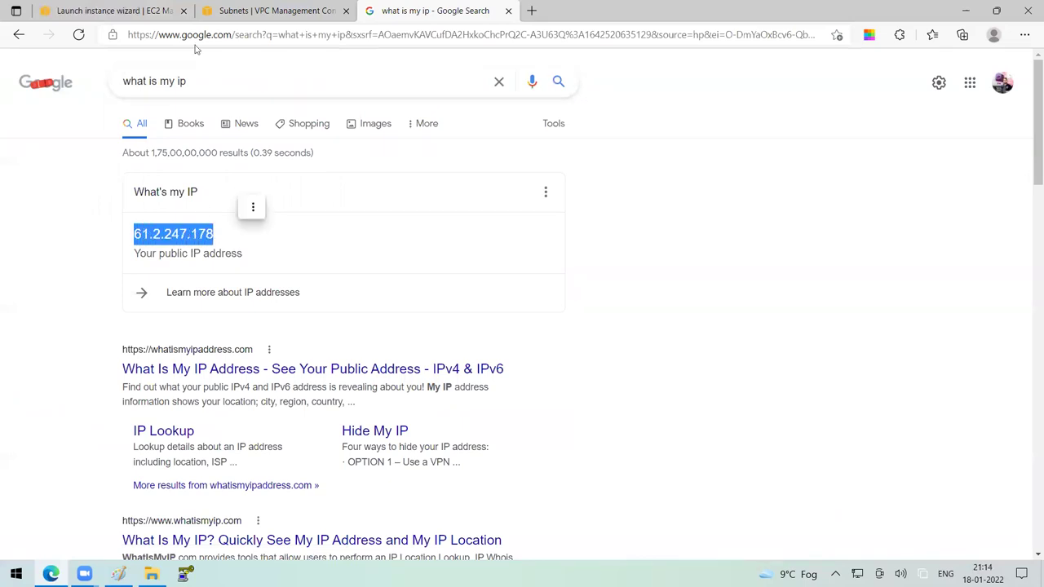
left_click(103, 8)
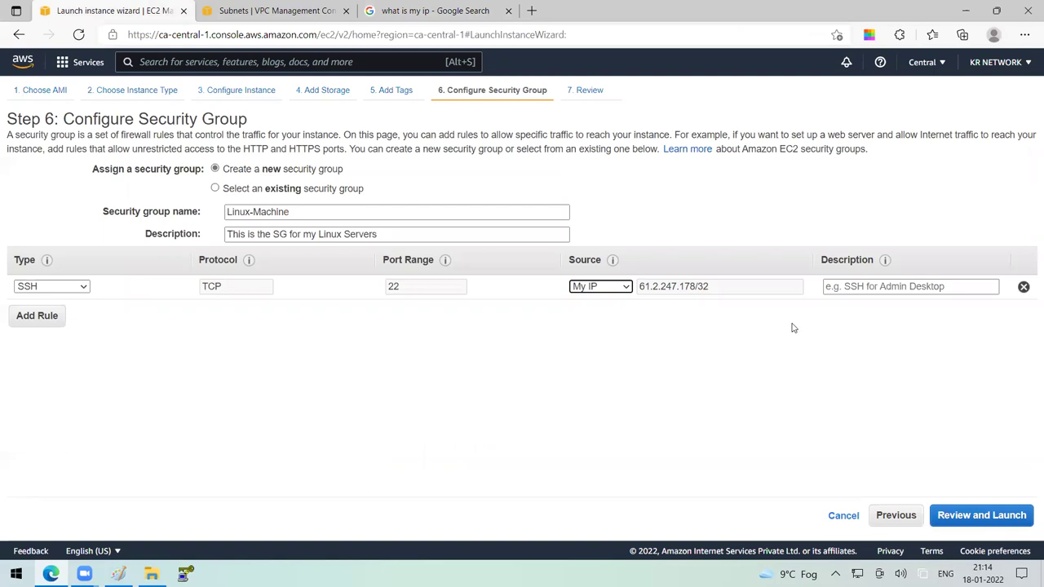
Swap the SSH rule for an All traffic rule sourced from Anywhere, then go to review.
left_click(1024, 287)
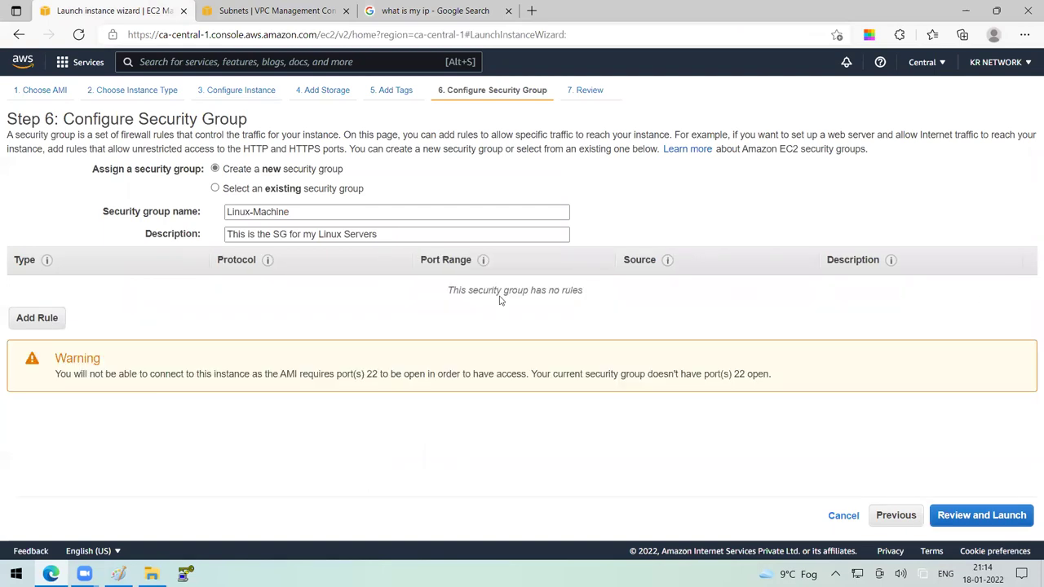
left_click(37, 318)
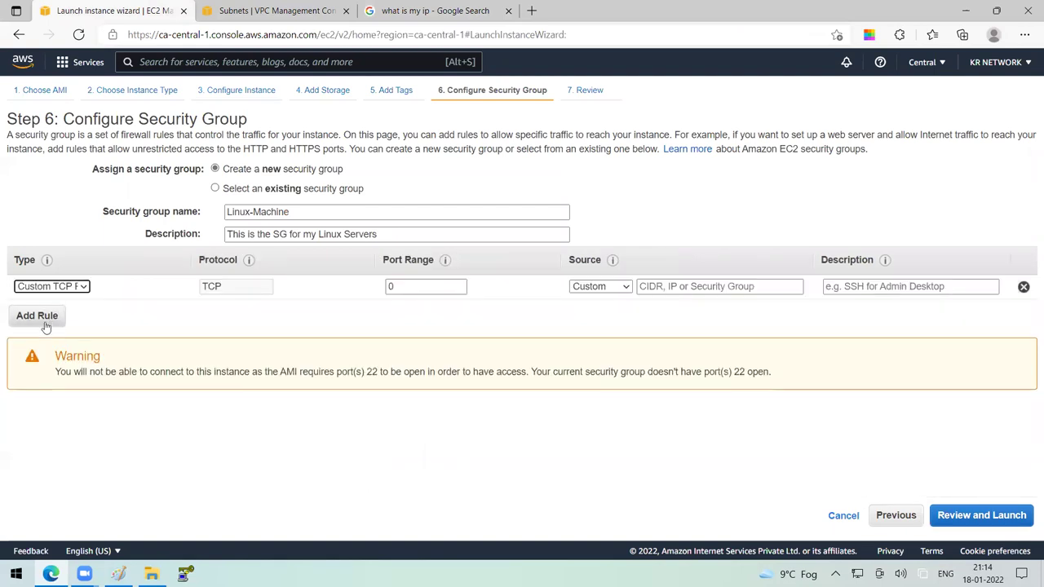
left_click(84, 287)
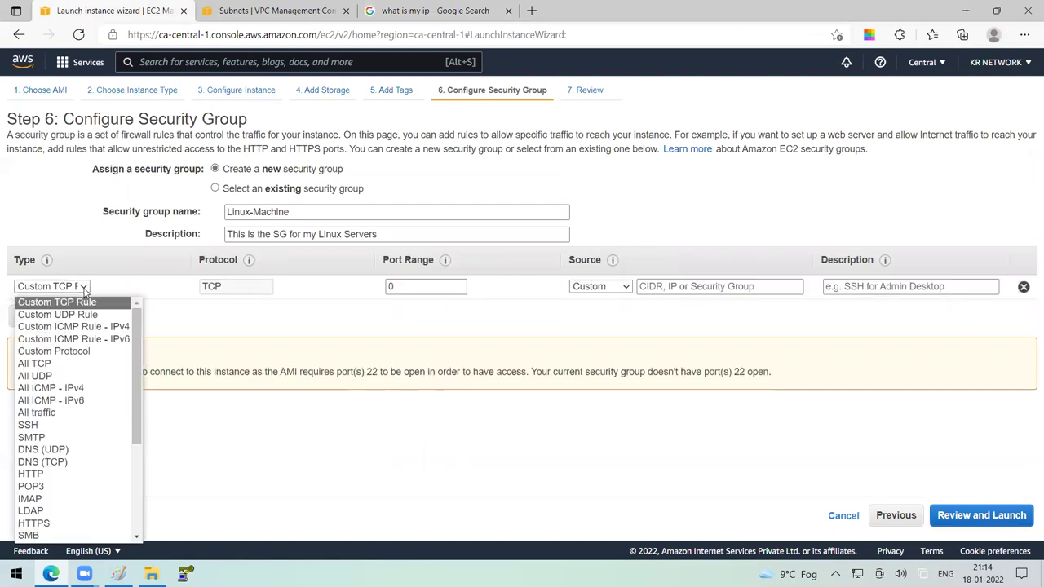
left_click(85, 413)
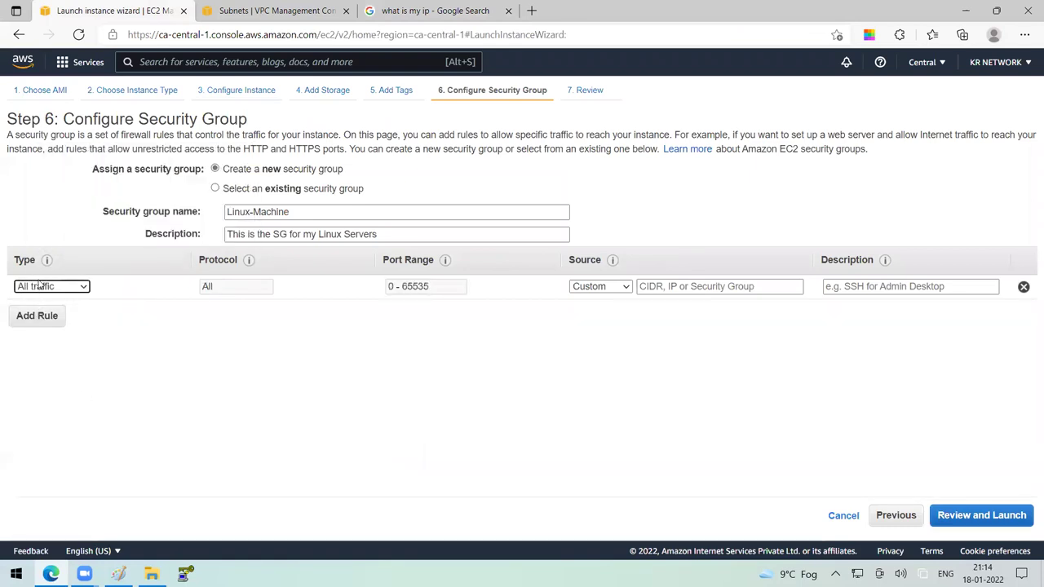
left_click(625, 288)
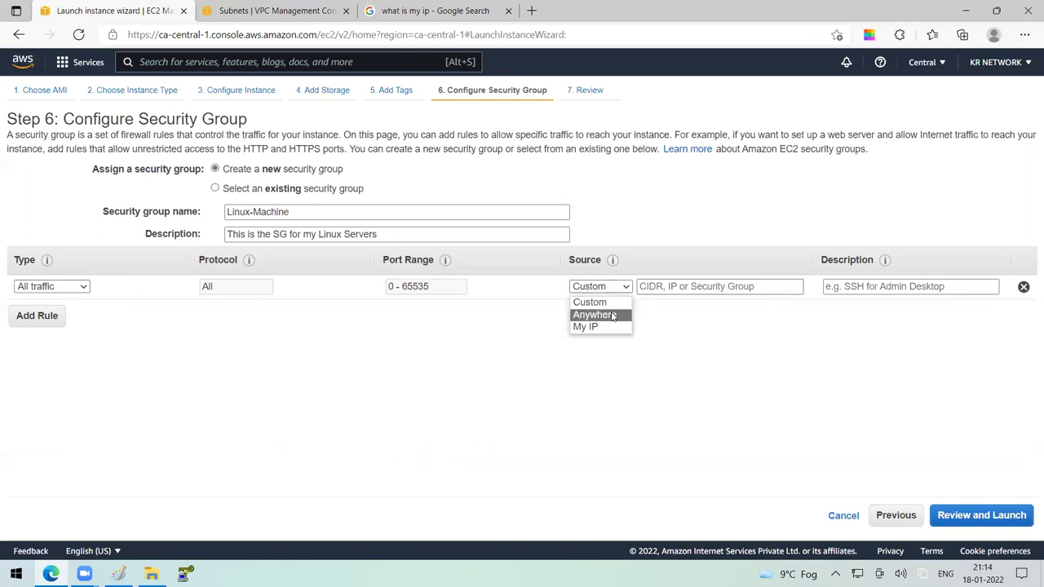
left_click(613, 313)
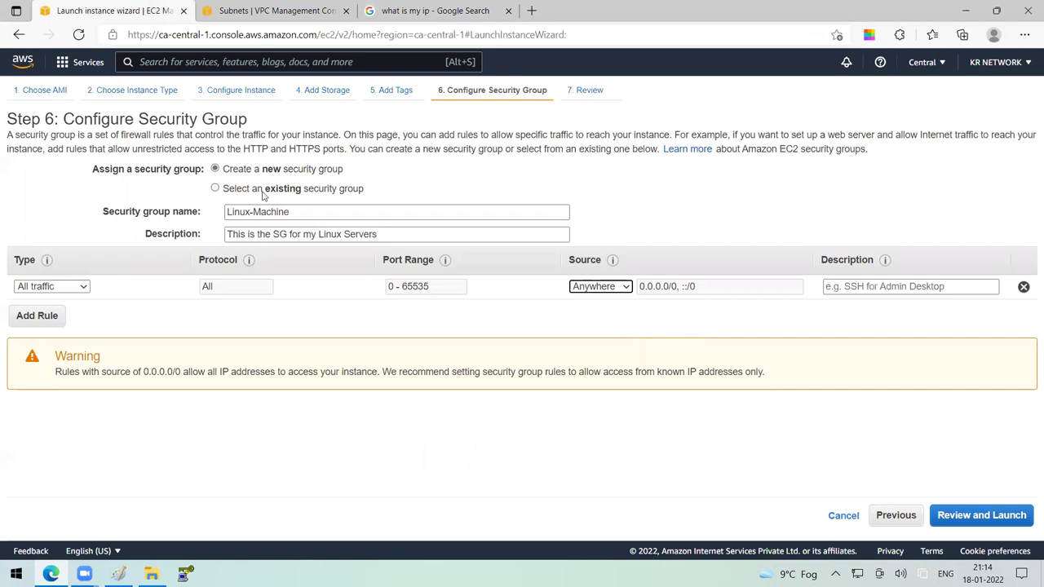
left_click_drag(344, 170, 251, 175)
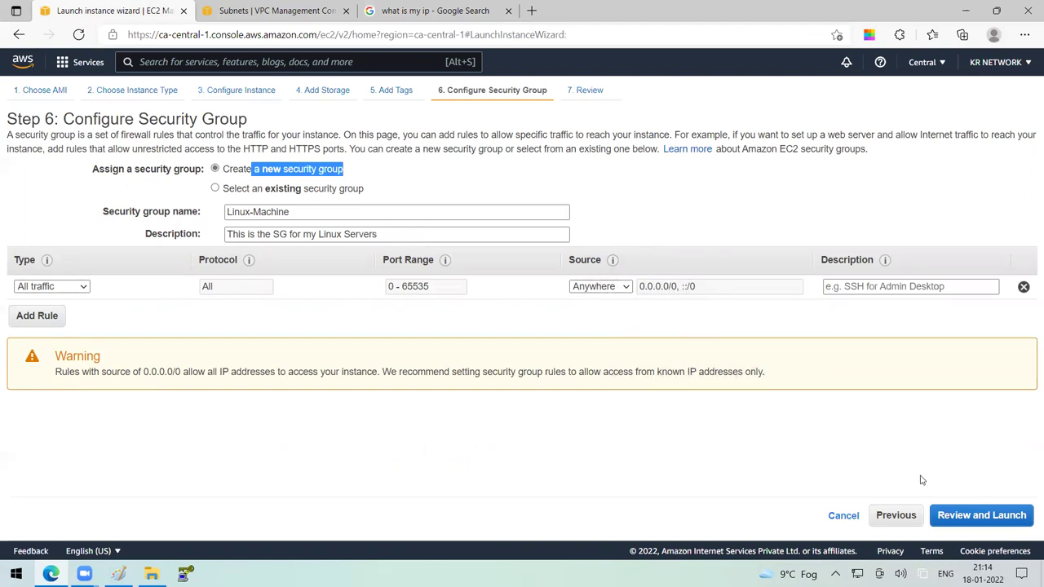
left_click(988, 518)
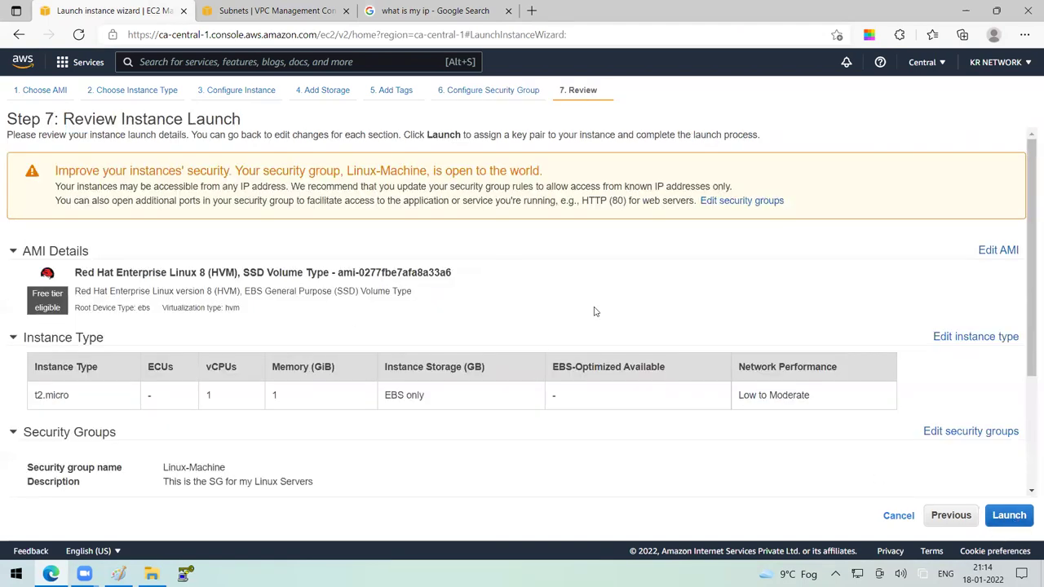
Check the open-to-the-world warning, the RHEL 8 AMI, and its 1 vCPU and 1 GiB memory.
left_click_drag(56, 170, 295, 173)
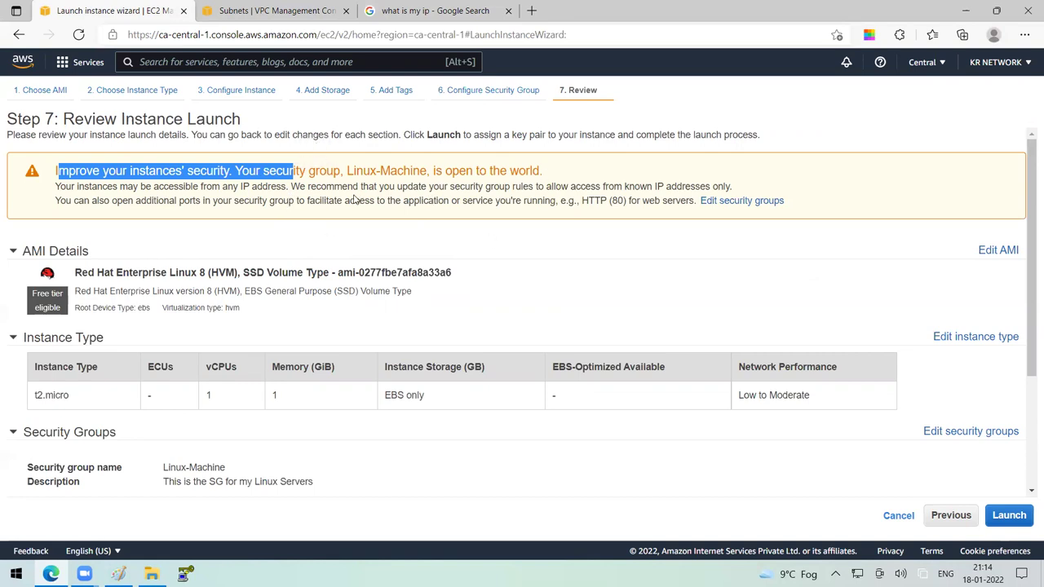
scroll(498, 374, "down", 1)
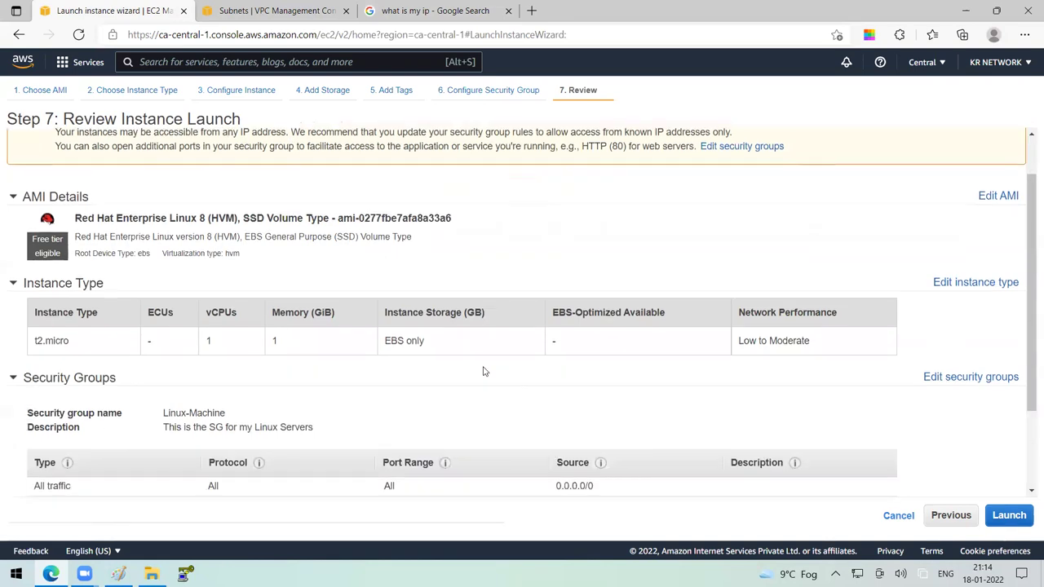
scroll(375, 351, "down", 2)
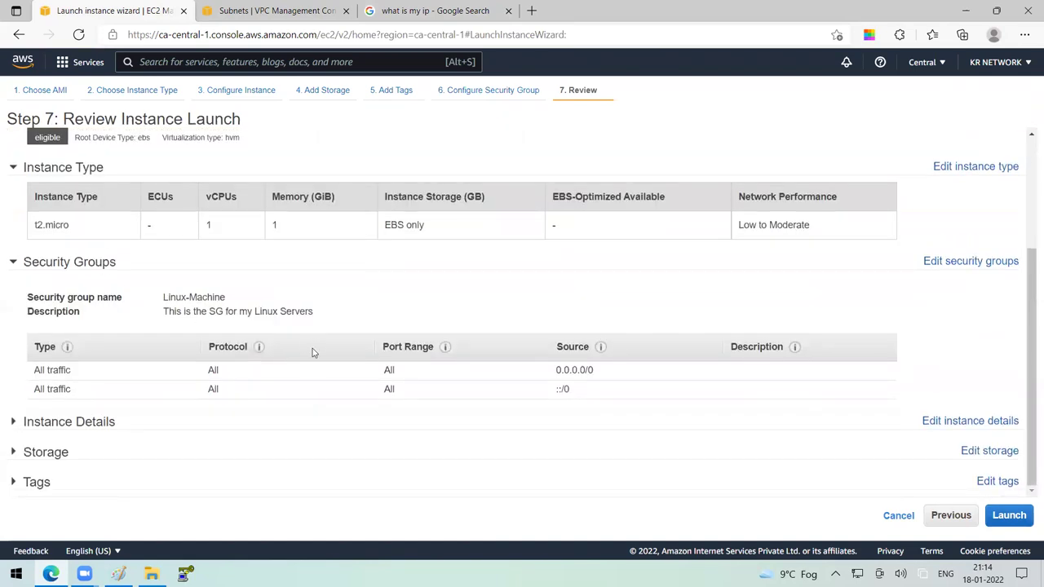
scroll(301, 340, "up", 3)
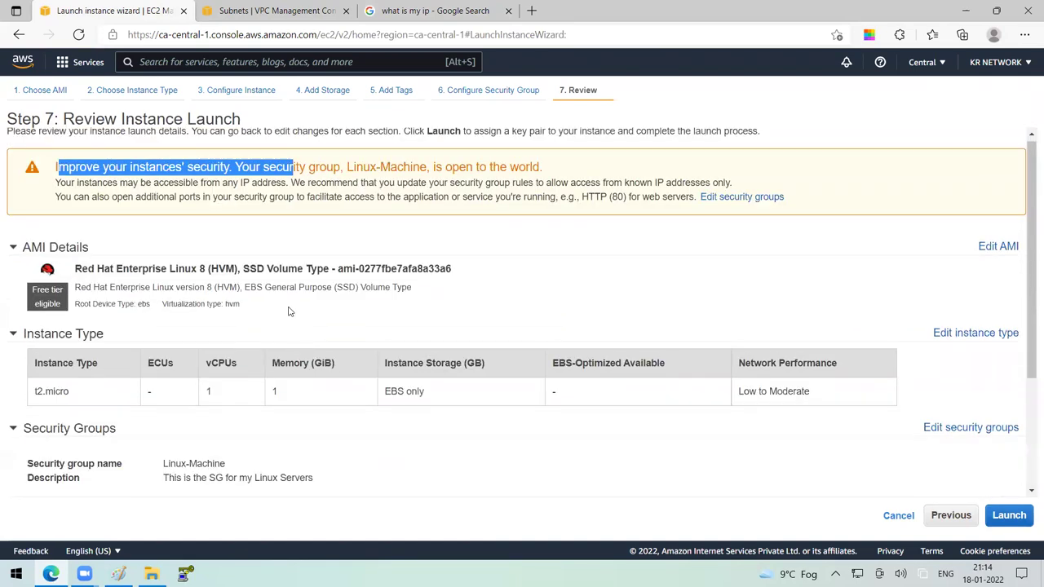
left_click_drag(138, 269, 260, 274)
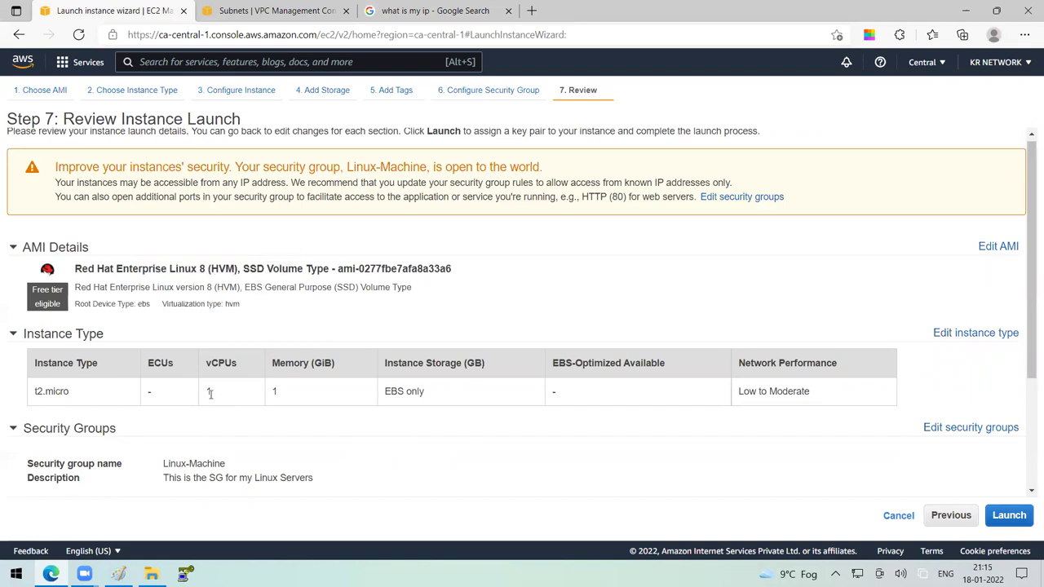
double_click(209, 392)
double_click(274, 393)
scroll(287, 413, "down", 1)
scroll(287, 413, "down", 2)
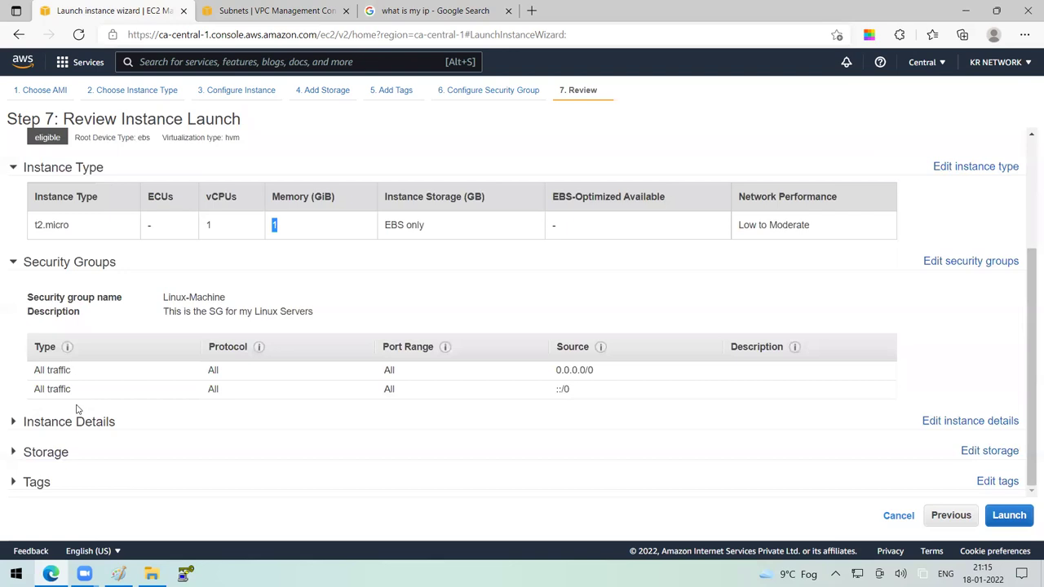
Expand Storage and Instance Details and confirm eth0 is on subnet-99f5c1f1.
left_click(57, 455)
scroll(139, 455, "down", 1)
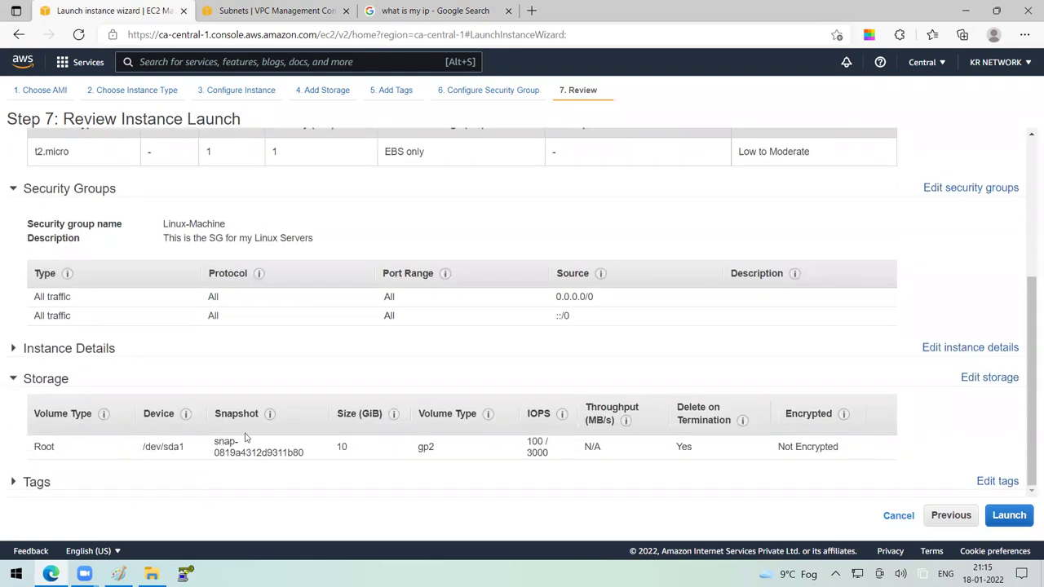
left_click(18, 348)
scroll(277, 392, "down", 4)
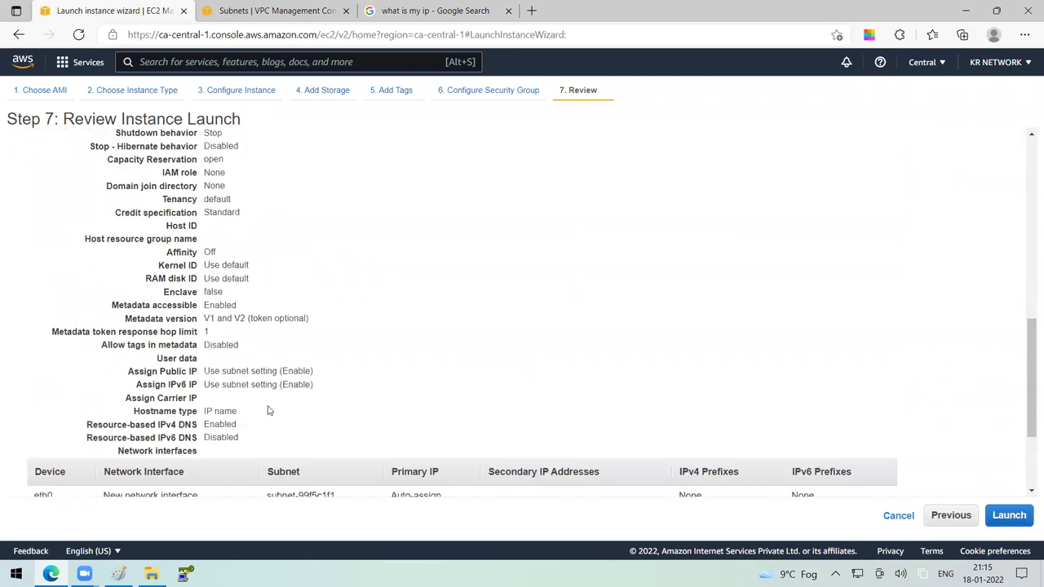
scroll(269, 410, "down", 2)
left_click_drag(38, 346, 435, 346)
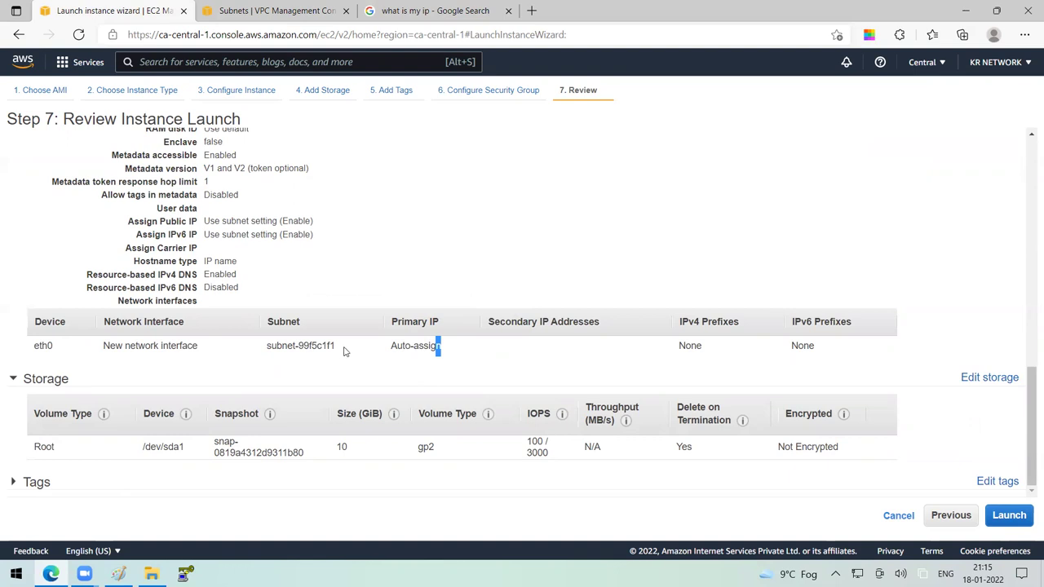
left_click_drag(346, 350, 272, 349)
scroll(432, 350, "up", 2)
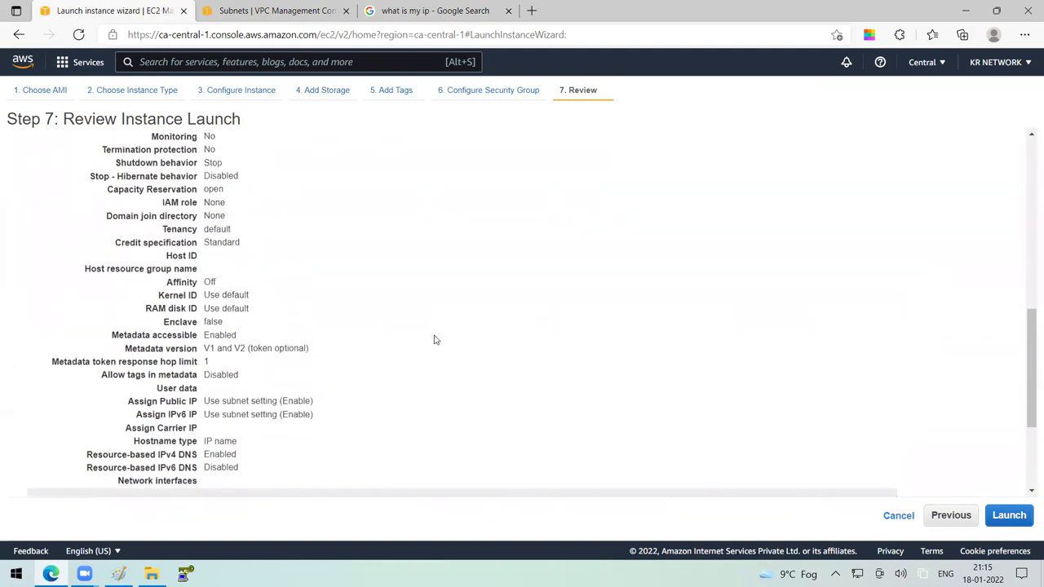
scroll(403, 383, "up", 2)
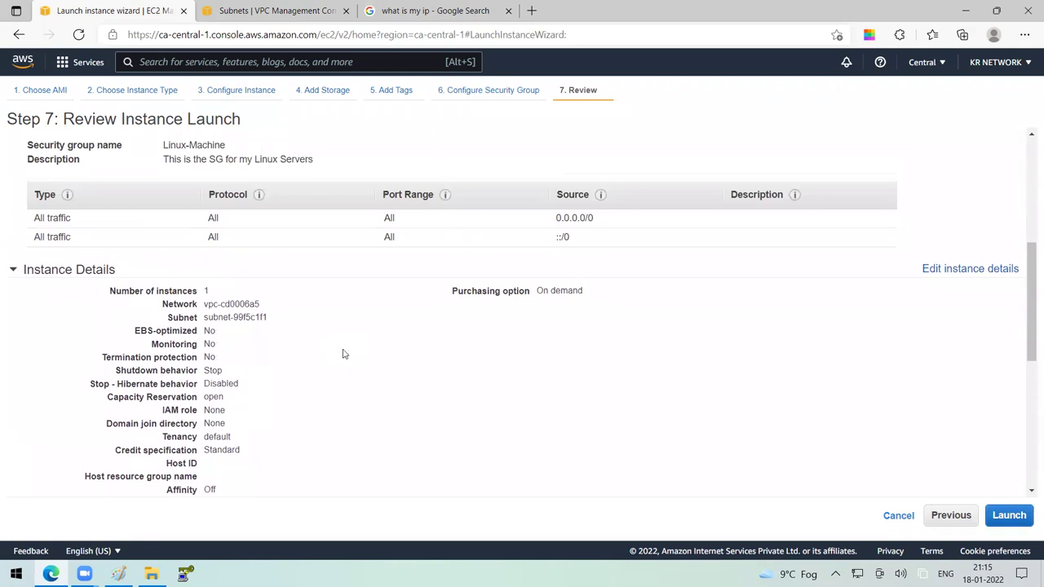
Create a new key pair mykey, download its private key file, and launch the instance.
left_click(1014, 522)
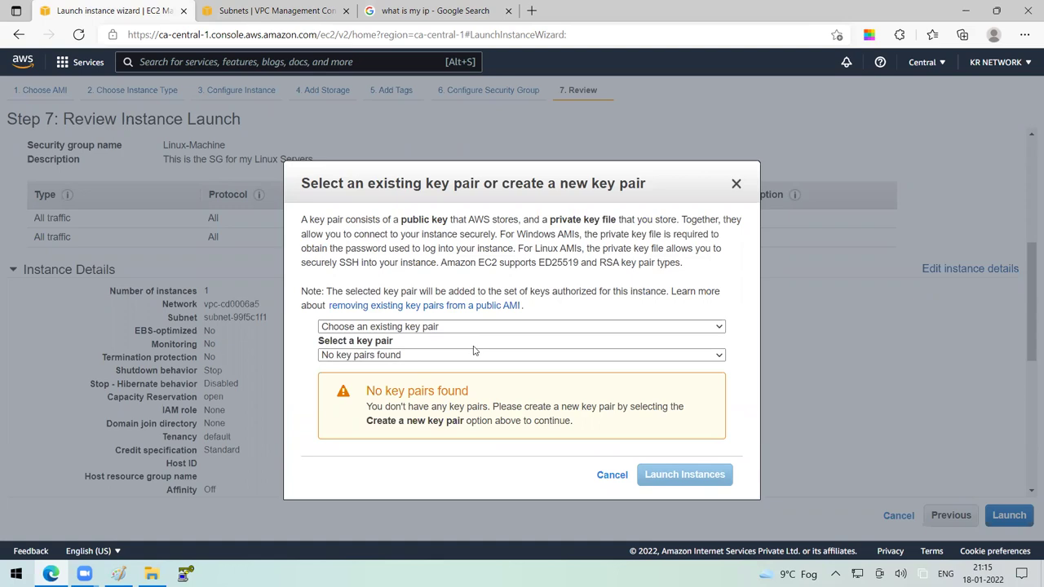
left_click(450, 327)
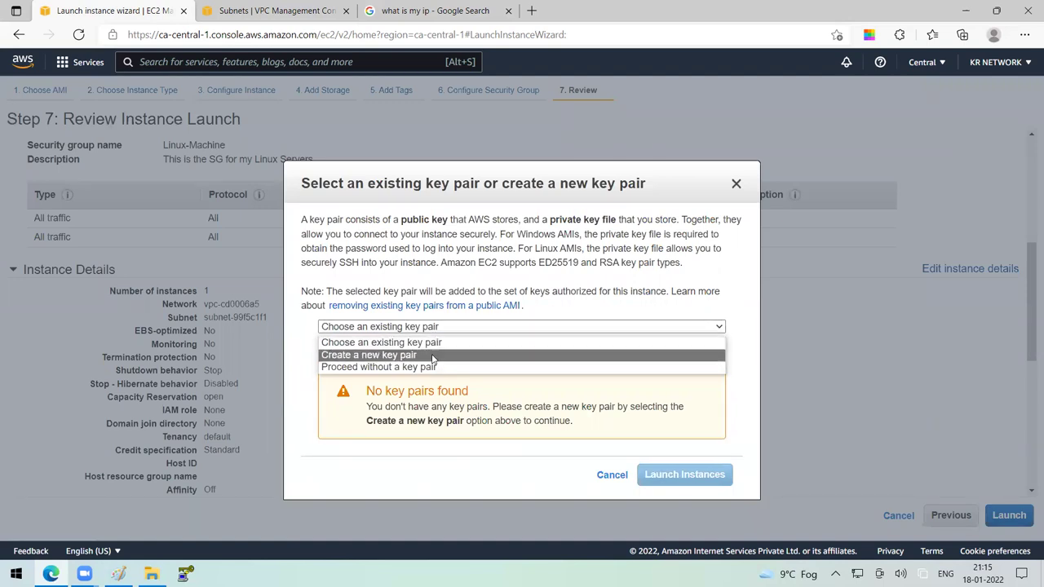
left_click(419, 356)
type("mykey")
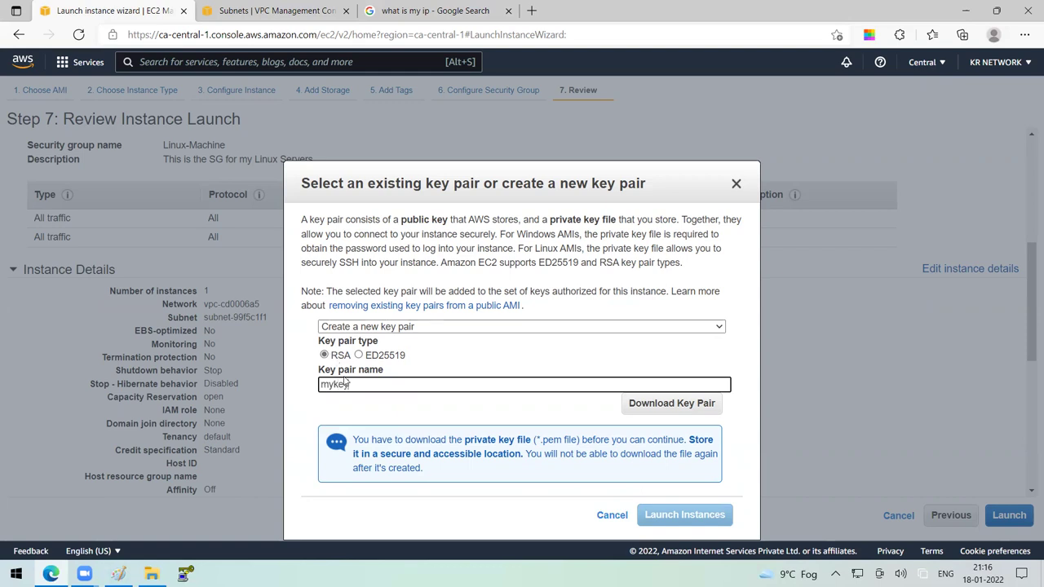
left_click(646, 406)
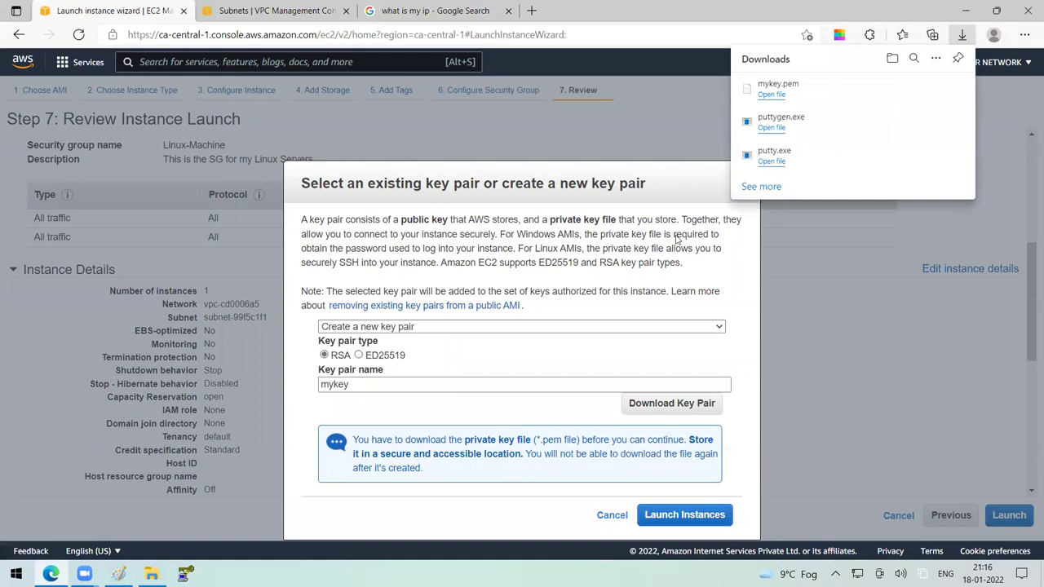
mouse_move(816, 90)
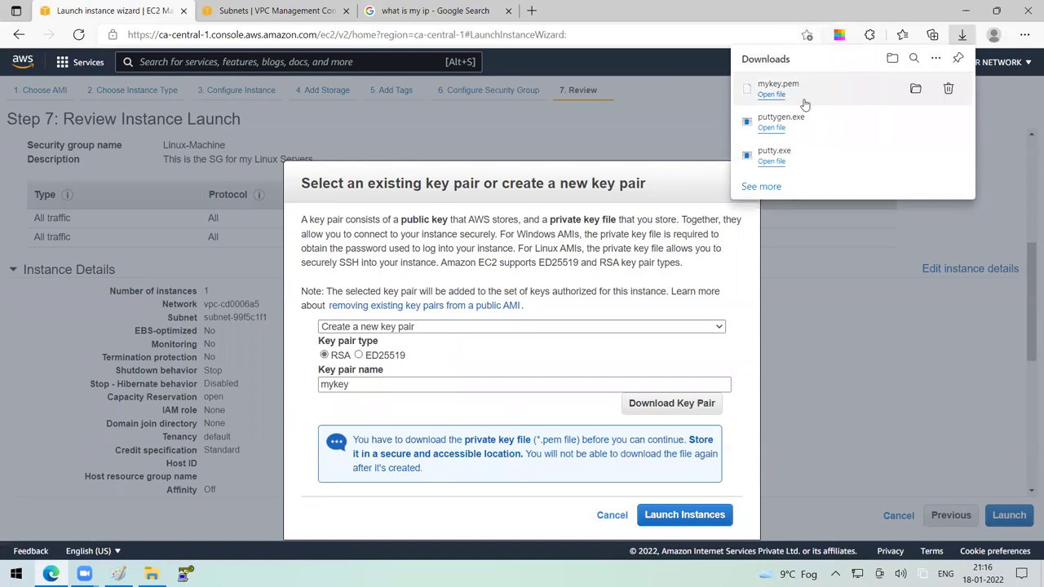
left_click(647, 134)
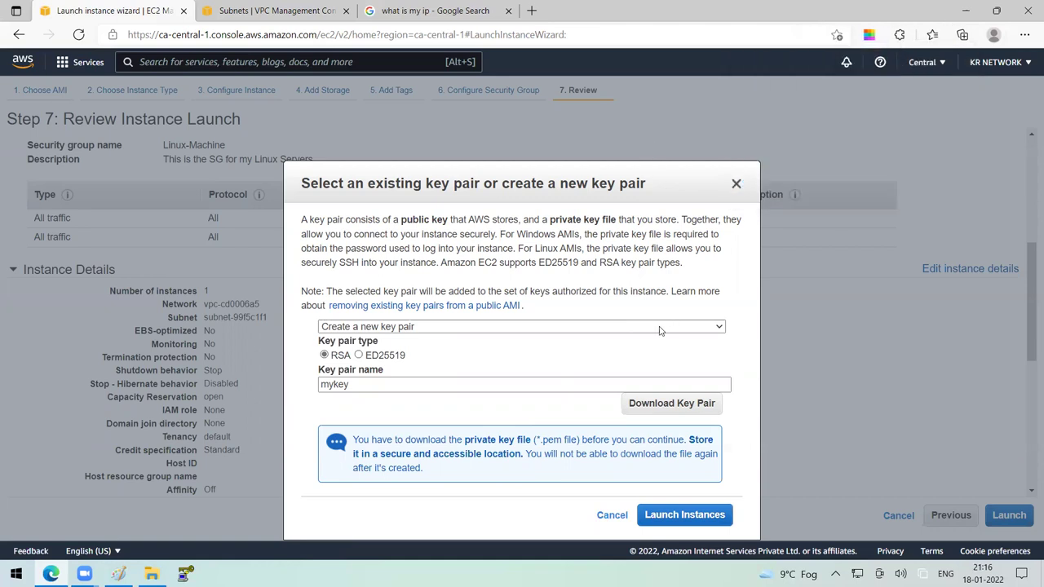
left_click(683, 516)
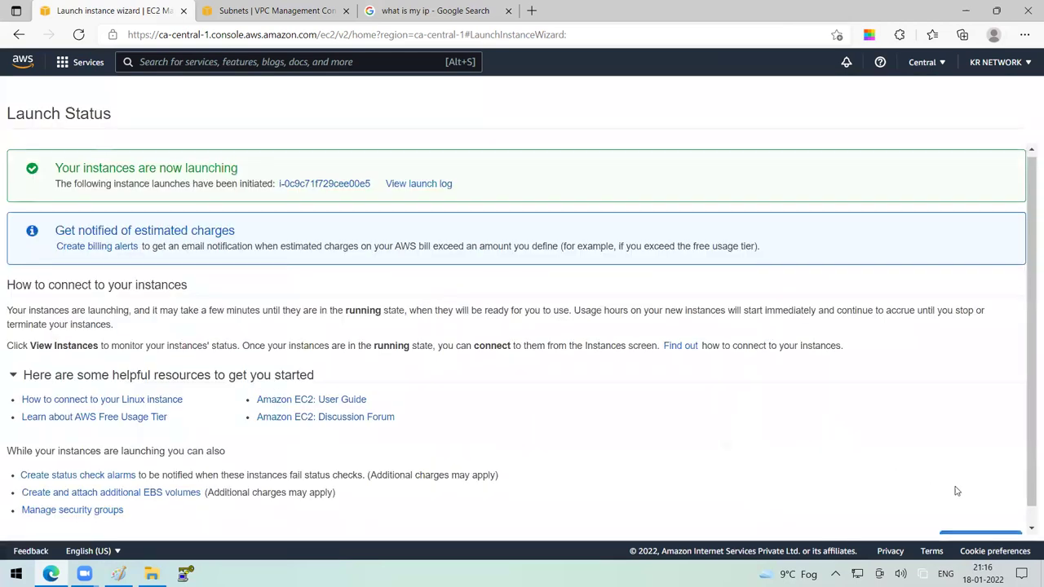
scroll(958, 494, "down", 1)
Open the instance list and show the pending Linux-Machine instance's details.
left_click(982, 523)
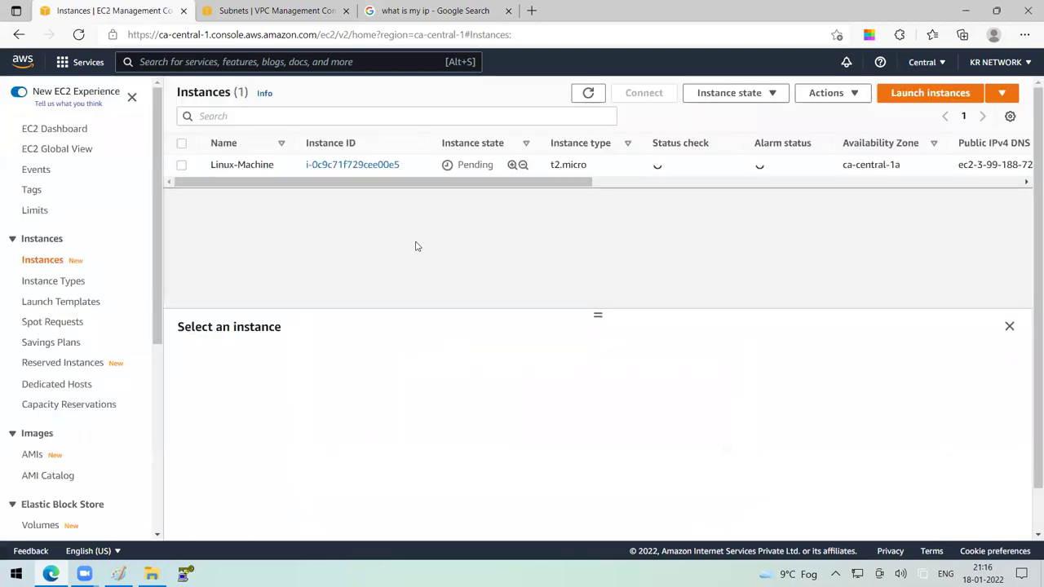
left_click_drag(598, 314, 598, 265)
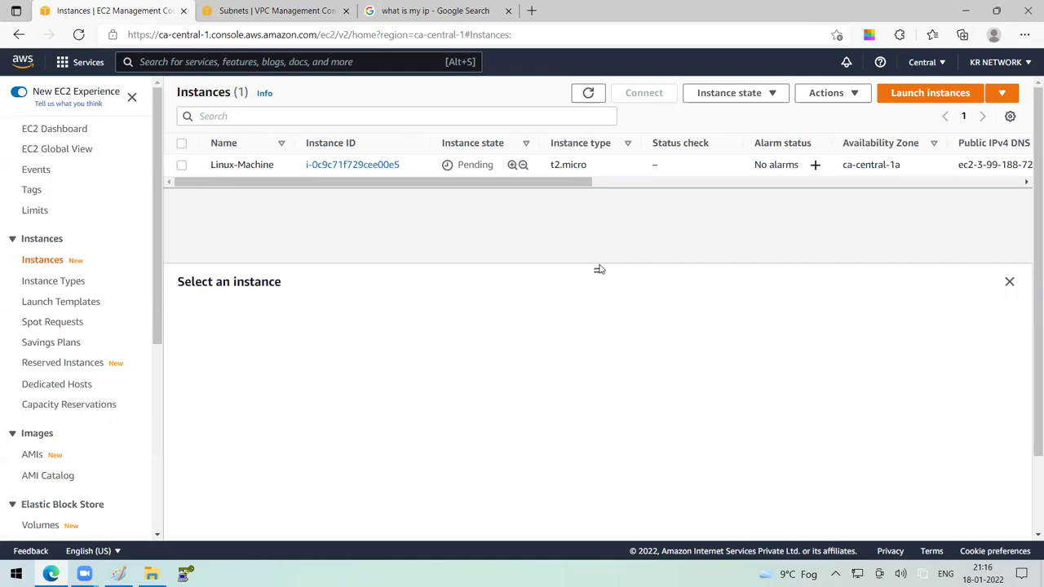
left_click(284, 167)
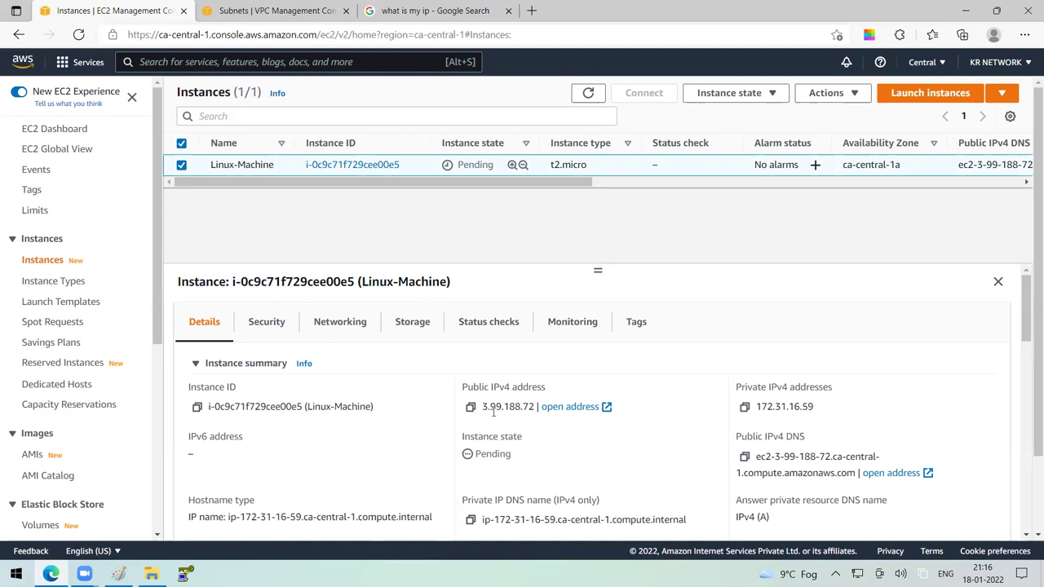
Highlight public IP 3.99.188.72, private IP 172.31.16.59 and the IP parts of both DNS names.
left_click_drag(494, 408, 535, 407)
left_click_drag(767, 406, 813, 406)
left_click_drag(775, 457, 802, 458)
scroll(589, 460, "down", 1)
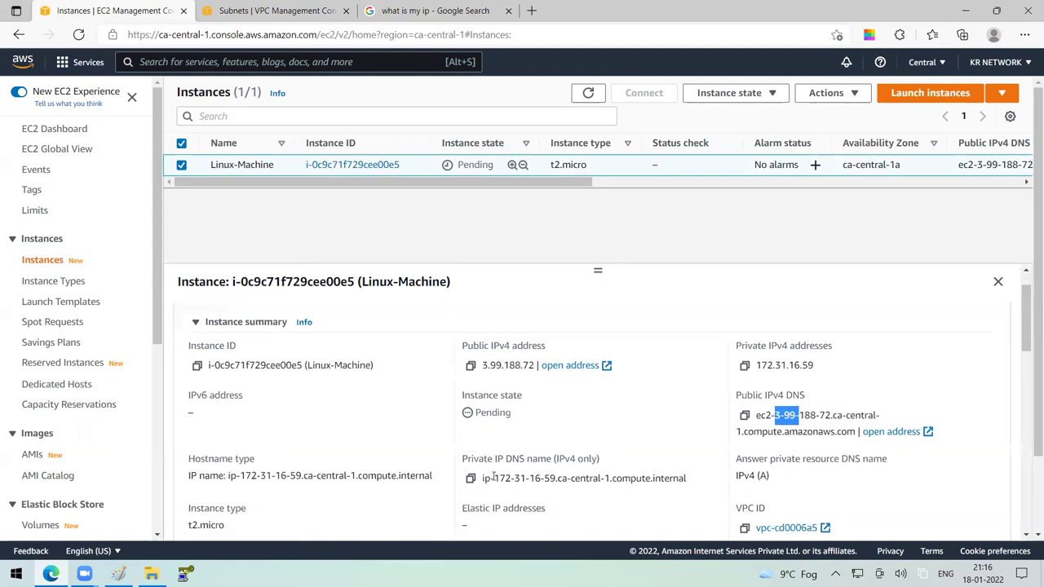
left_click_drag(495, 478, 569, 479)
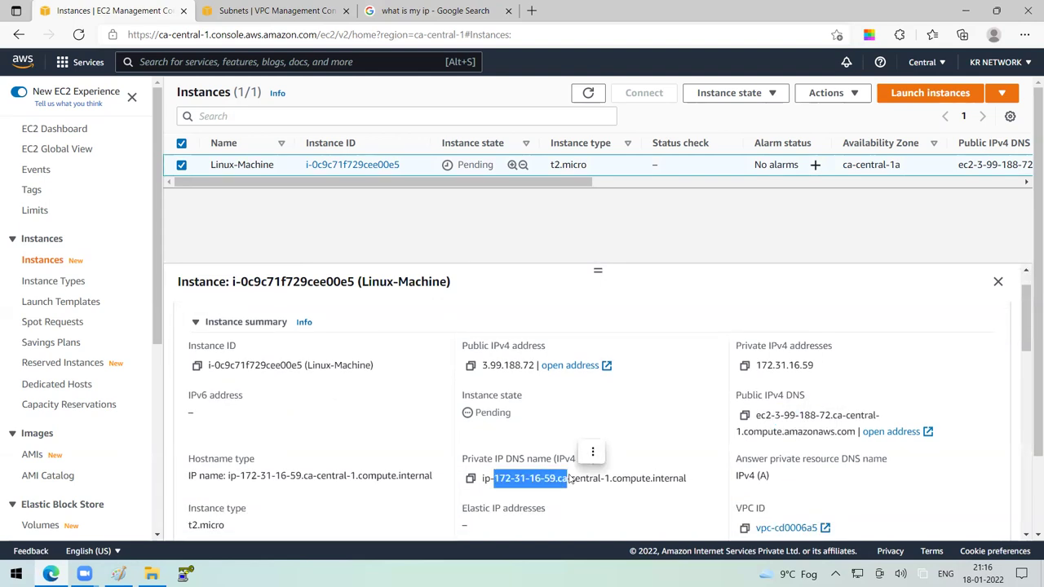
scroll(571, 420, "up", 1)
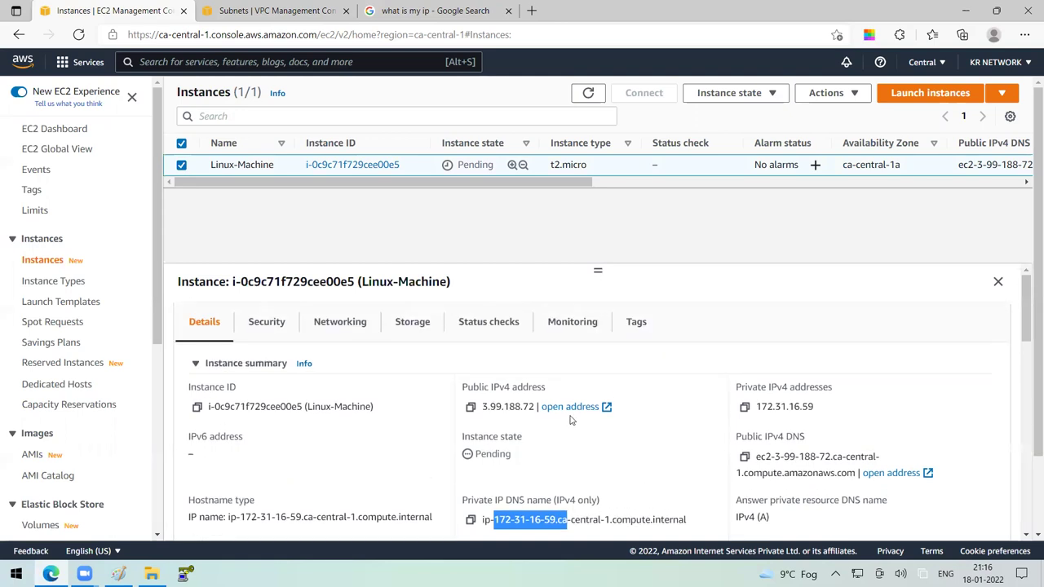
left_click(118, 574)
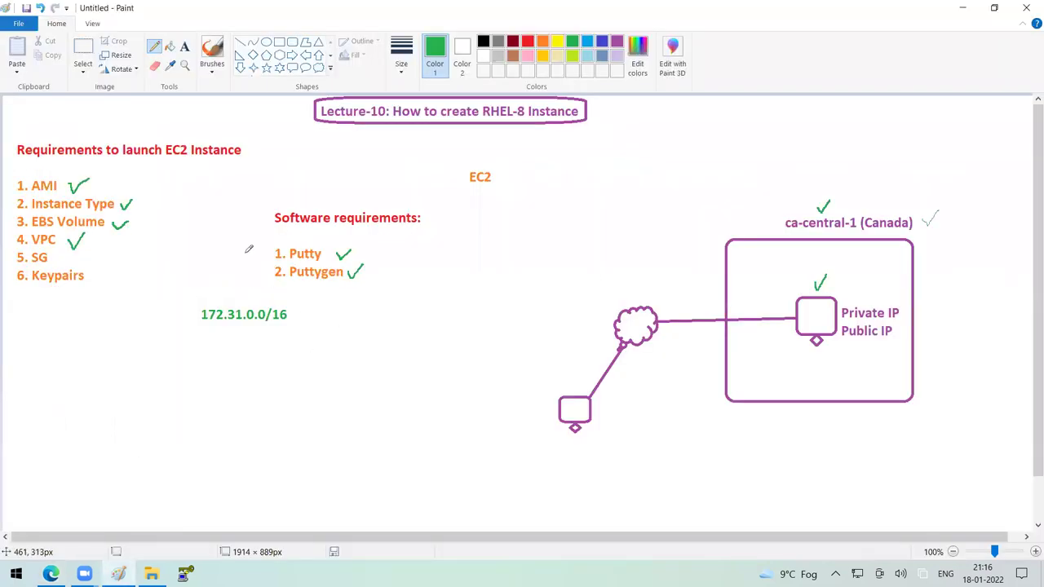
Write green notes 'private domain: compute.internal' and 'Public domain: amazonaws.com' under 172.31.0.0/16.
left_click(184, 46)
left_click_drag(86, 349, 401, 431)
type("1.")
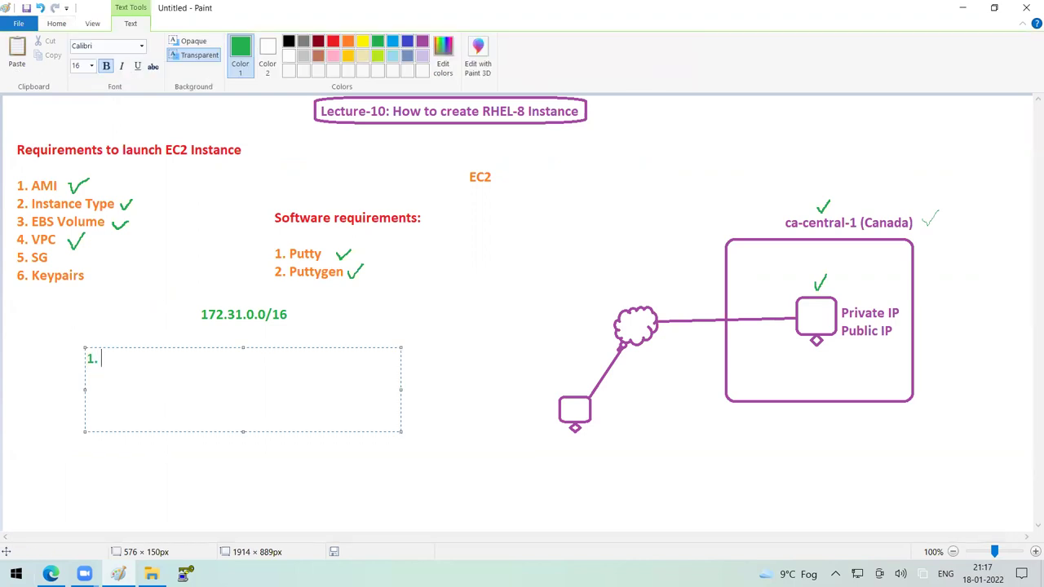
type(" private domain:")
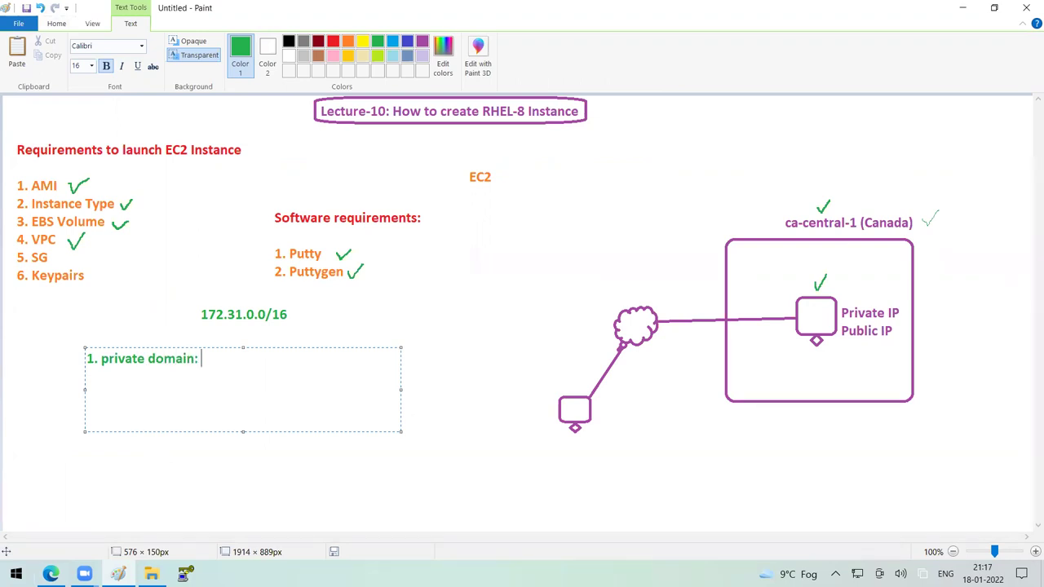
type(" compute.internal")
key("Return")
type("Publ")
type("Do")
key("BackSpace")
key("BackSpace")
type("domain")
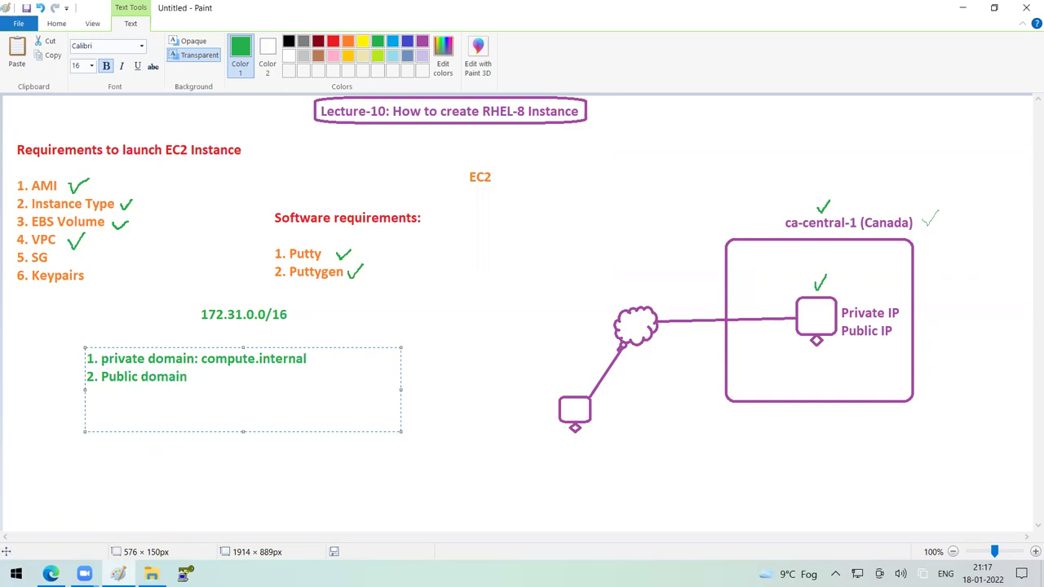
type(": amazonaws.com")
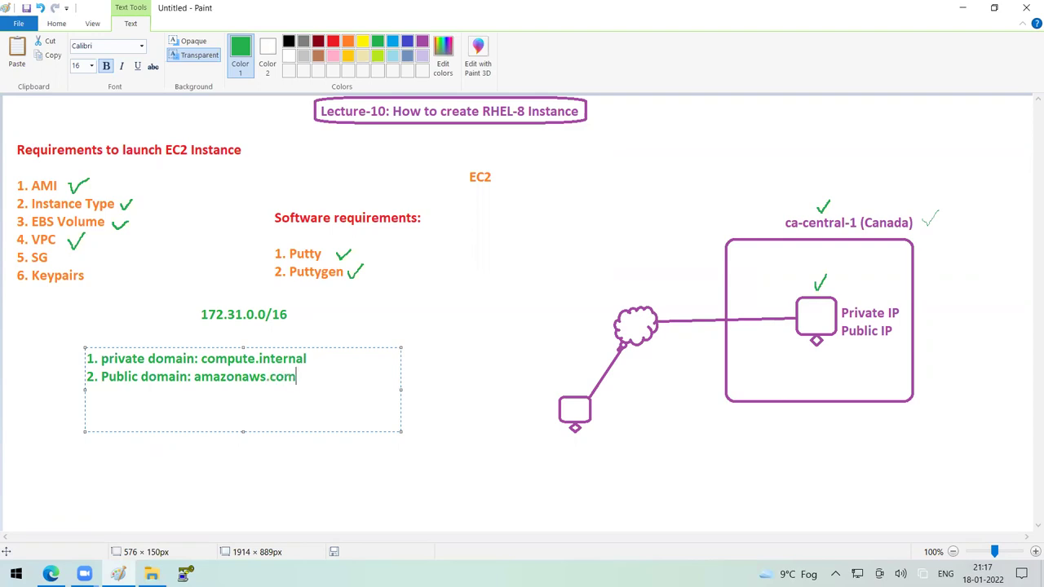
left_click(480, 384)
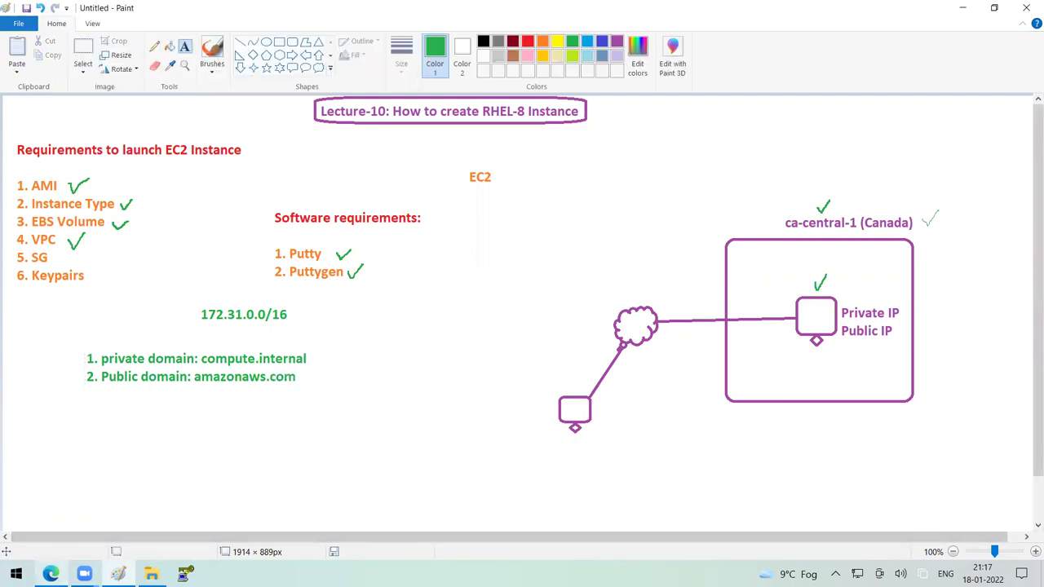
key("alt+Tab")
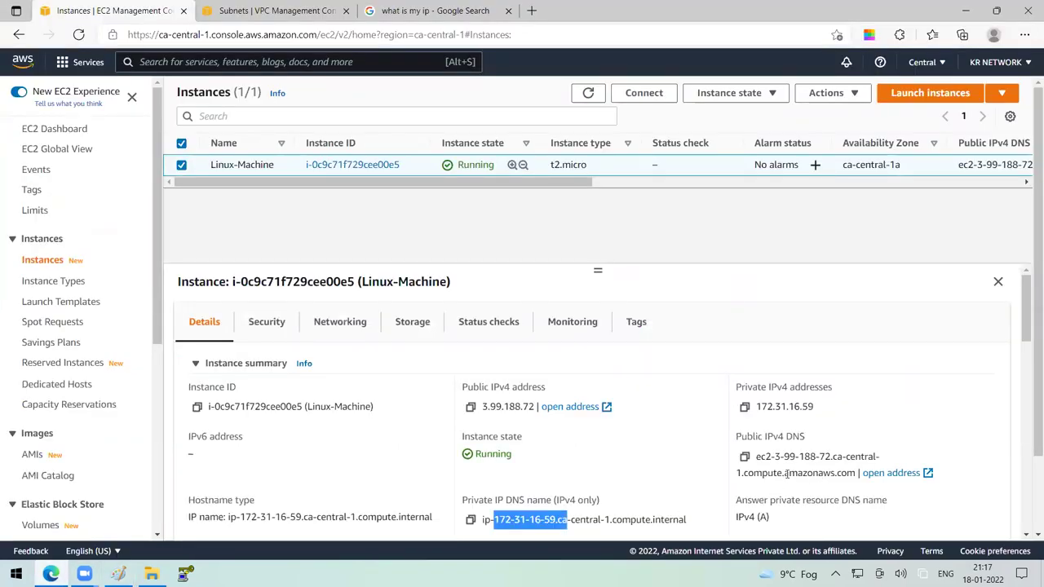
Highlight amazonaws.com and compute.internal in the DNS names, then refresh the list to show Initializing.
left_click_drag(788, 473, 848, 477)
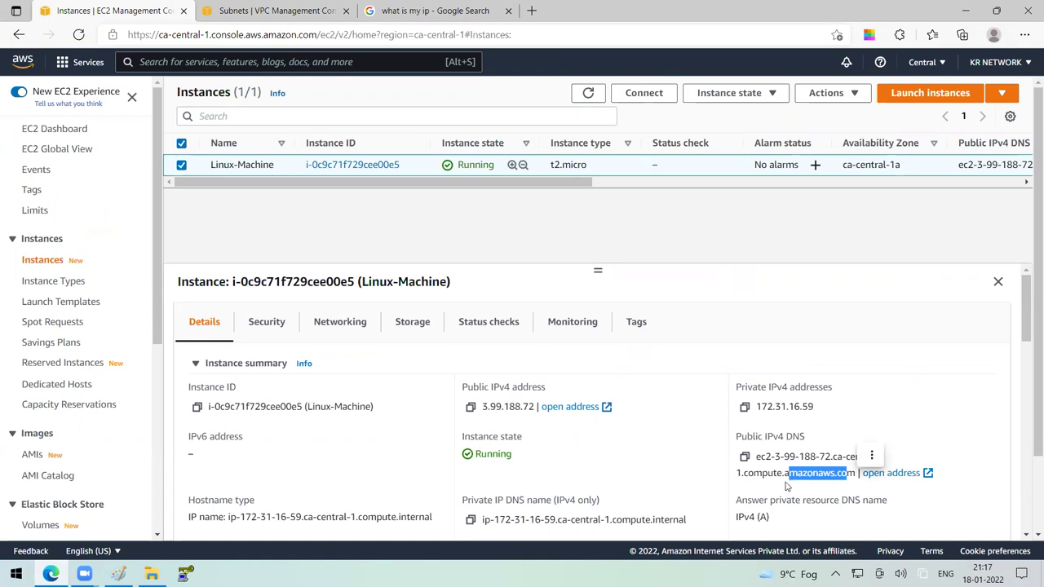
left_click_drag(617, 523, 683, 523)
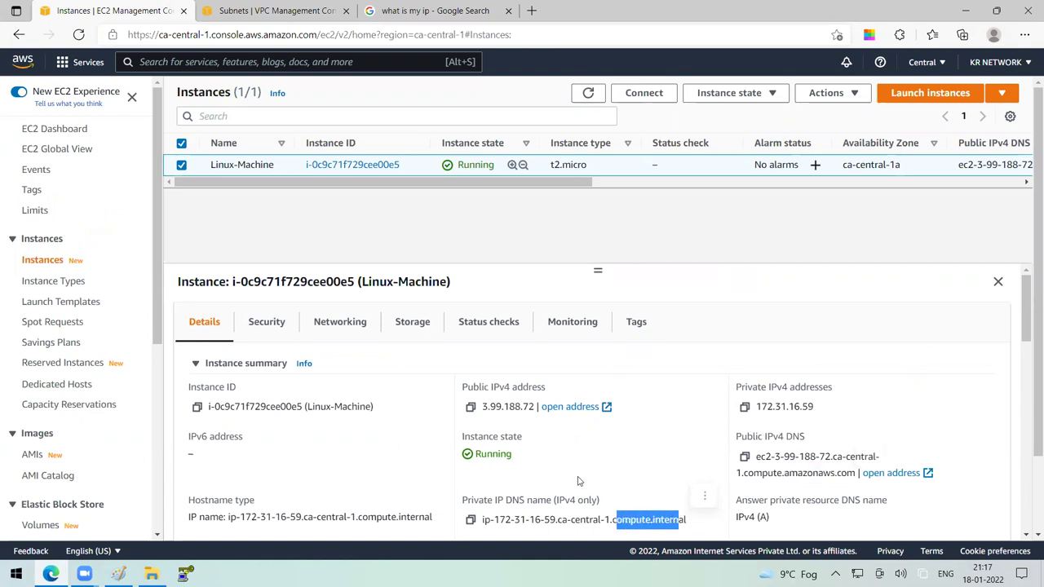
left_click(581, 96)
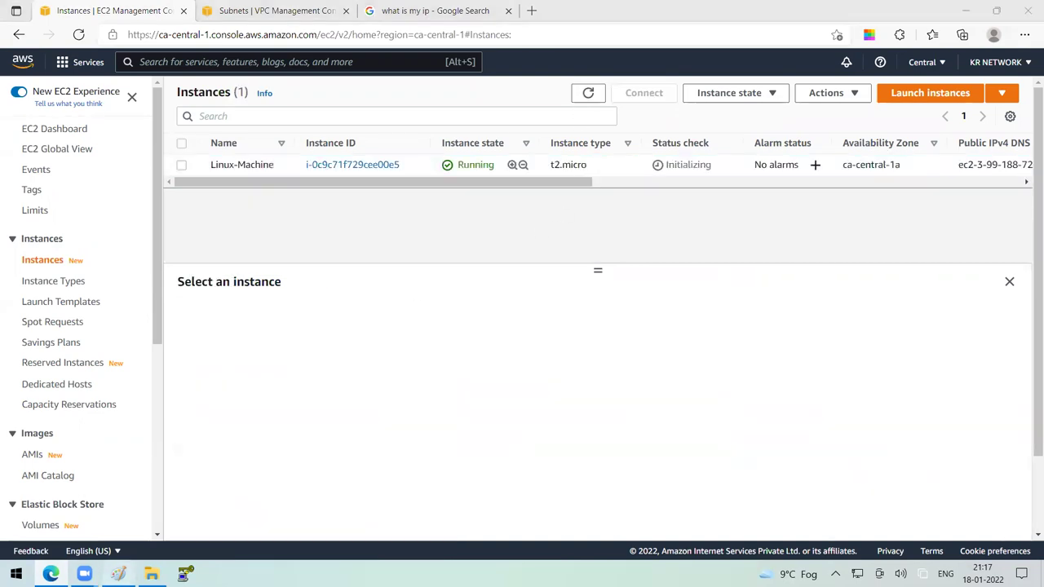
left_click(118, 574)
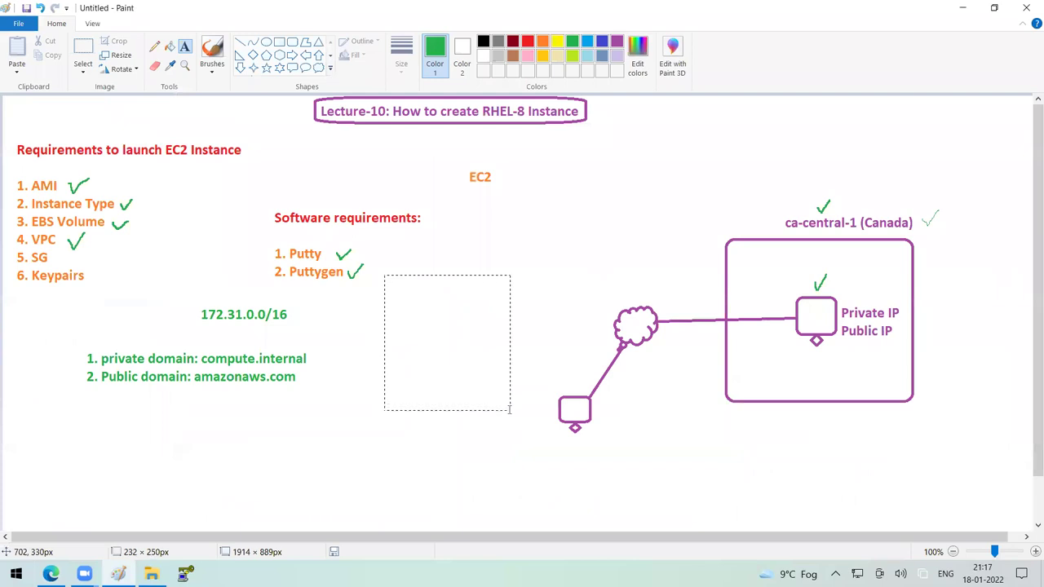
Write the green list 1. SG, 2. Keypair, 3. Volume, 4. NIC below the Software requirements.
left_click_drag(443, 336, 511, 412)
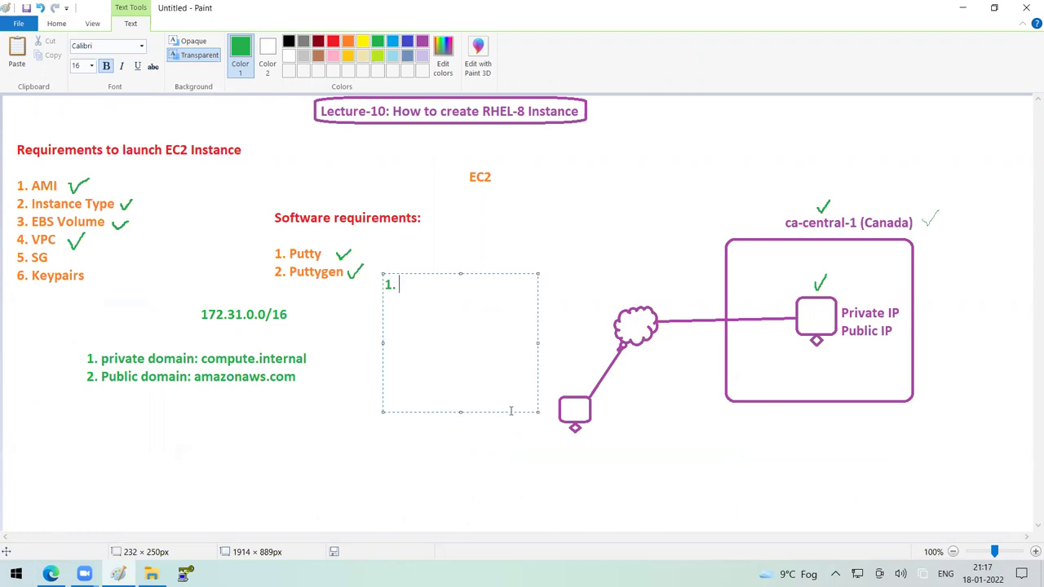
type("SG")
key("Return")
type("2. Keypau")
key("BackSpace")
key("BackSpace")
key("BackSpace")
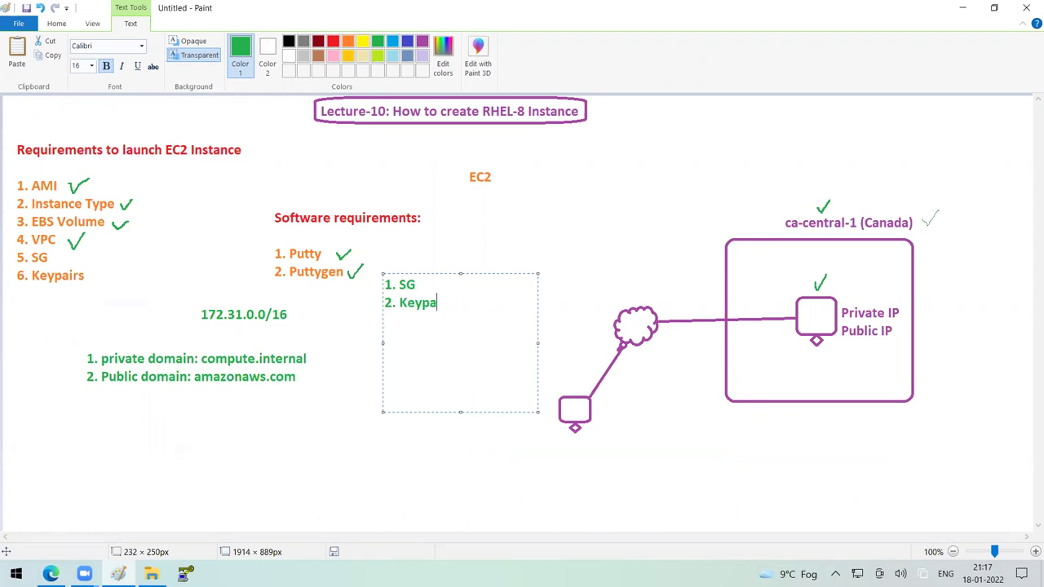
type("ir")
key("Return")
type("Volume ")
type("4. NIC")
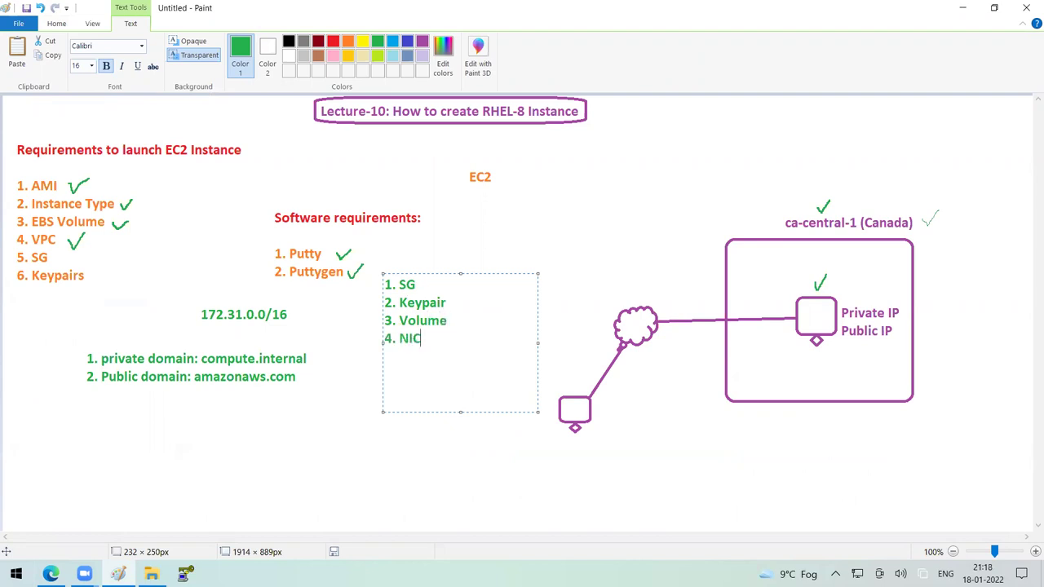
left_click(590, 291)
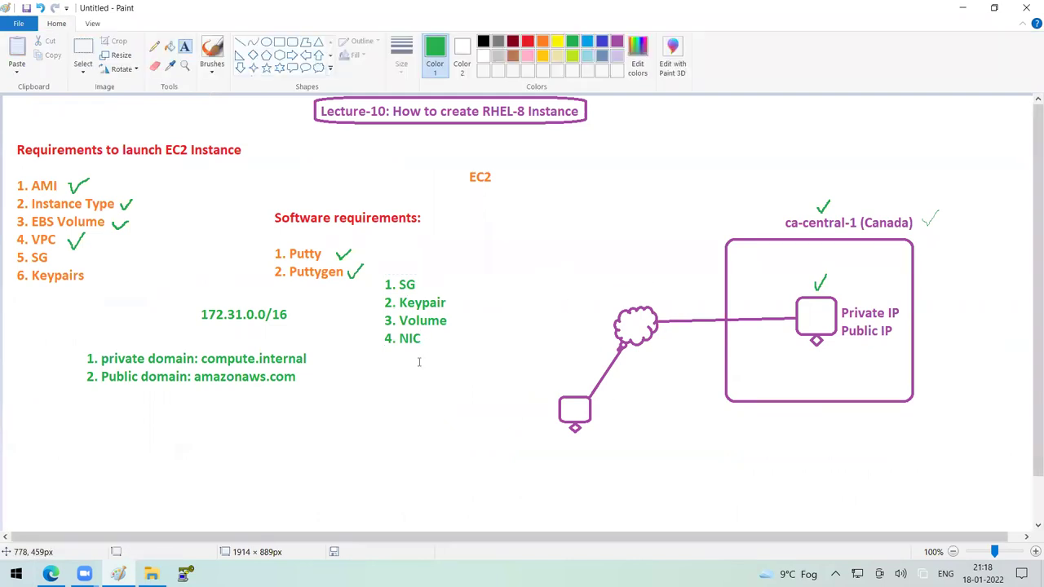
Select Linux-Machine and review its security group and network interface details.
left_click(50, 574)
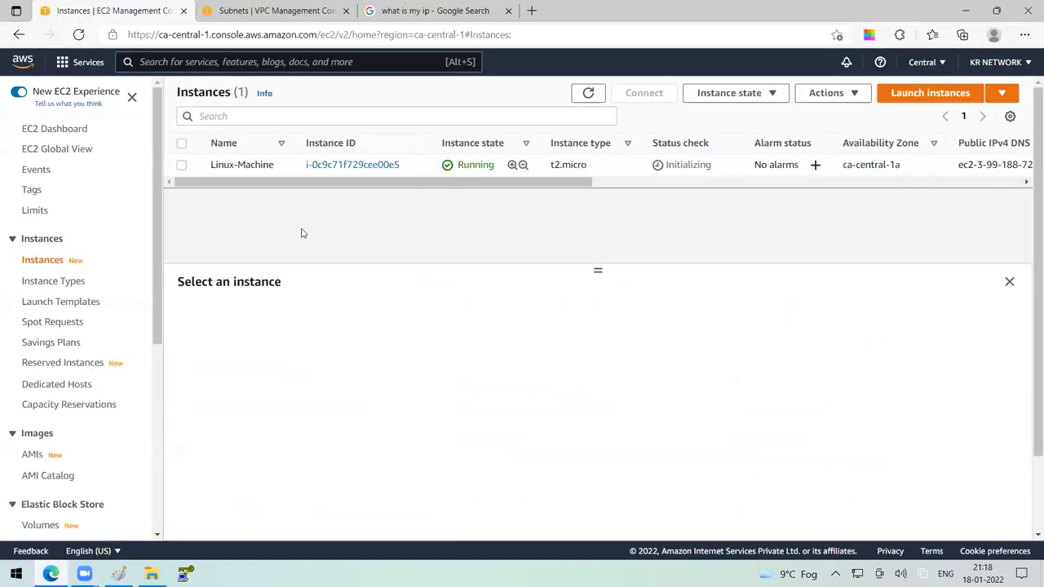
left_click(288, 174)
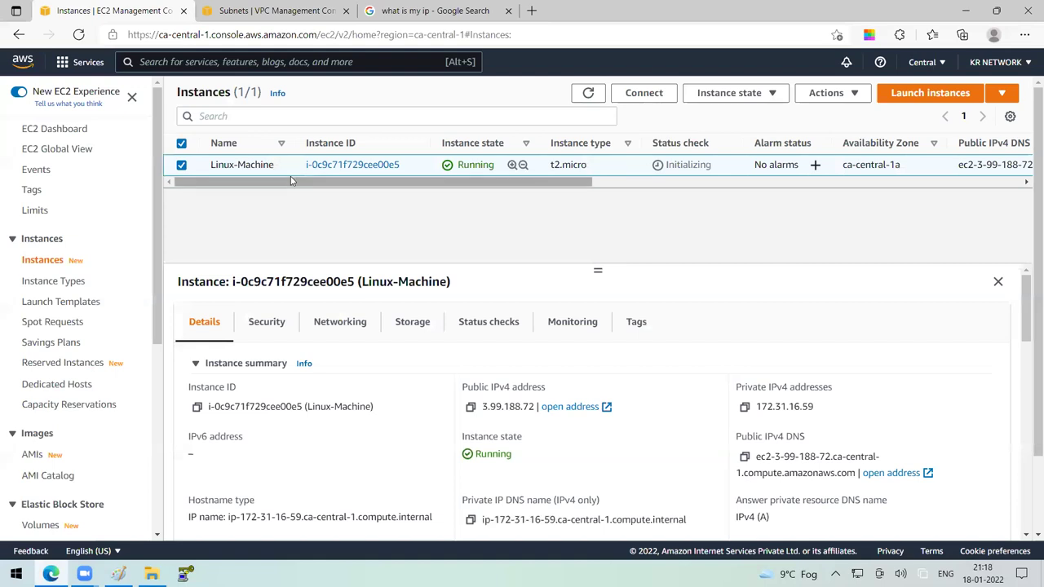
left_click(275, 327)
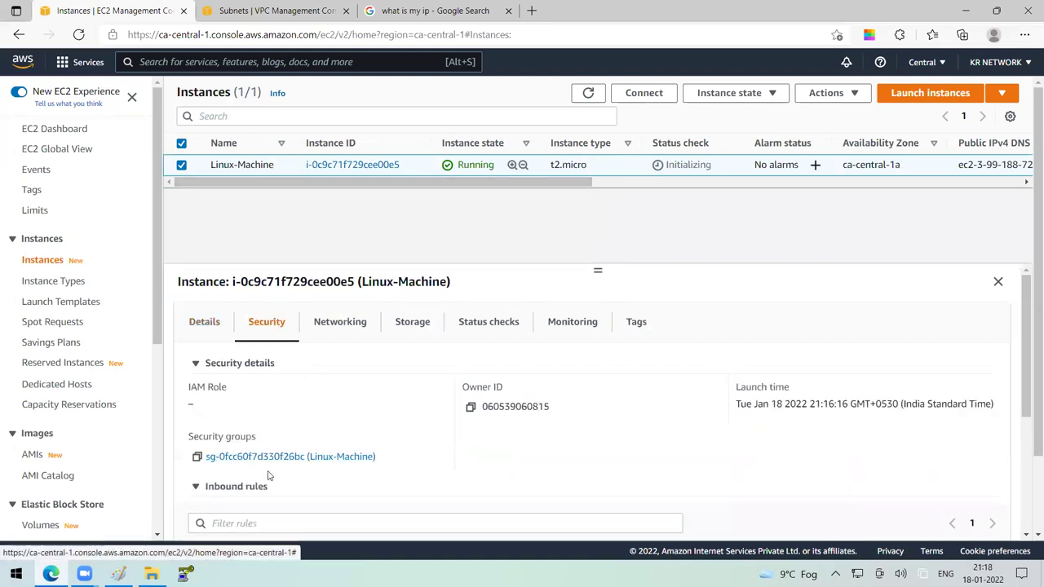
left_click(340, 323)
scroll(479, 444, "down", 2)
scroll(479, 453, "down", 2)
scroll(479, 453, "down", 1)
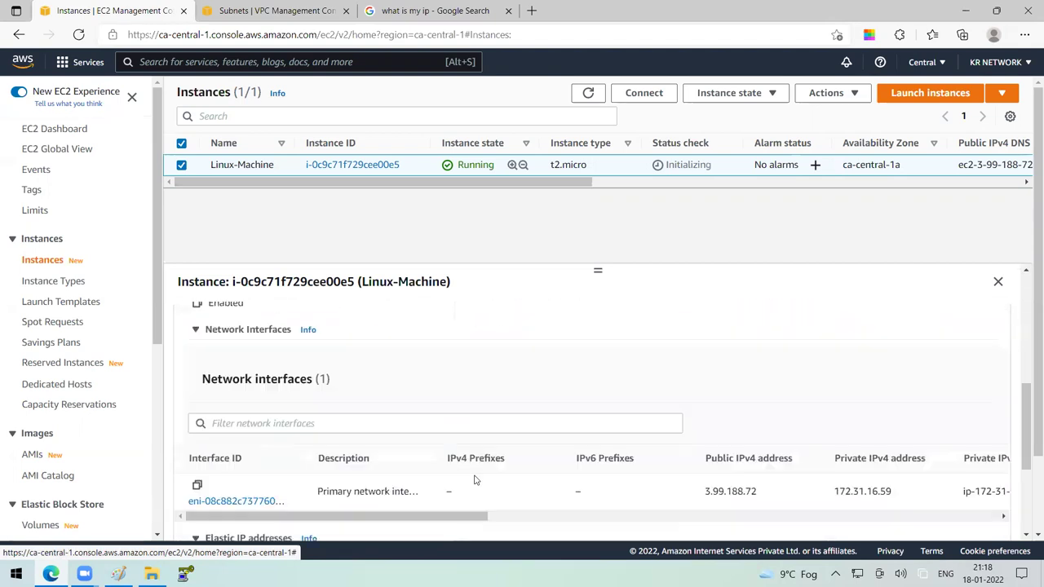
scroll(343, 440, "down", 2)
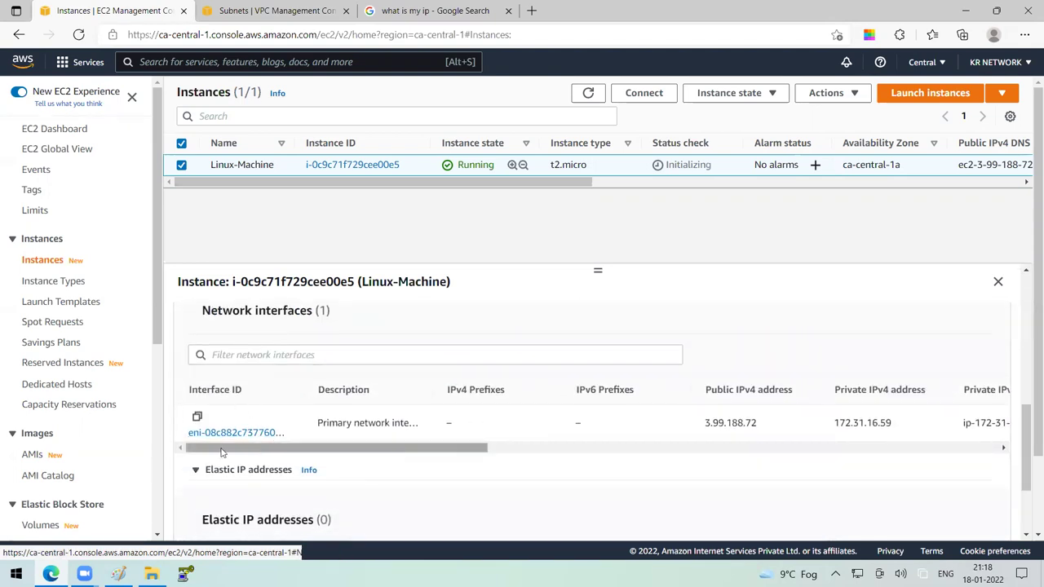
scroll(473, 441, "up", 3)
scroll(478, 445, "up", 2)
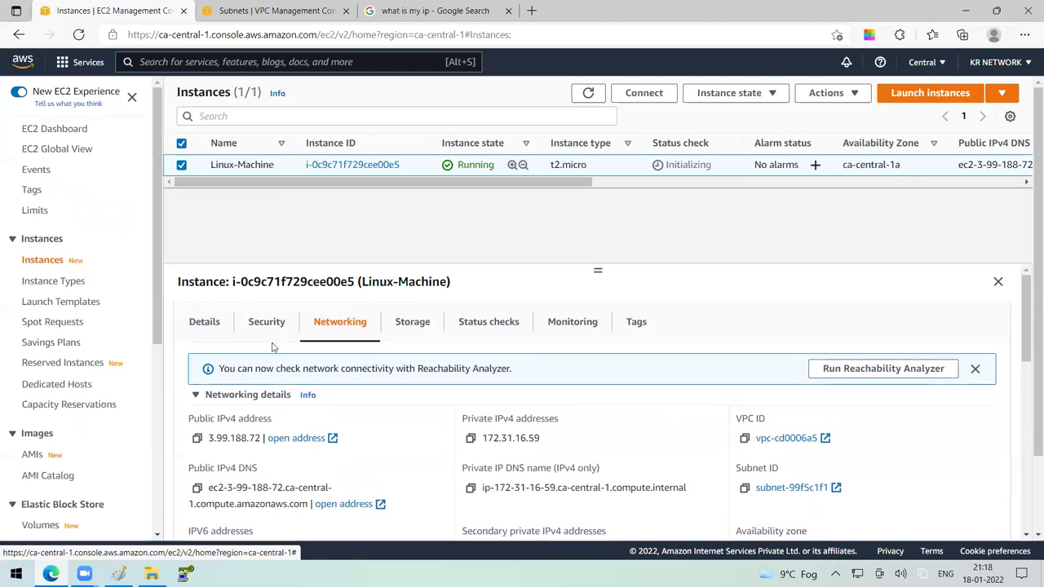
Review the key pair mykey under Details and the 10 GiB root volume at /dev/sda1 under Storage.
left_click(216, 323)
scroll(841, 410, "down", 3)
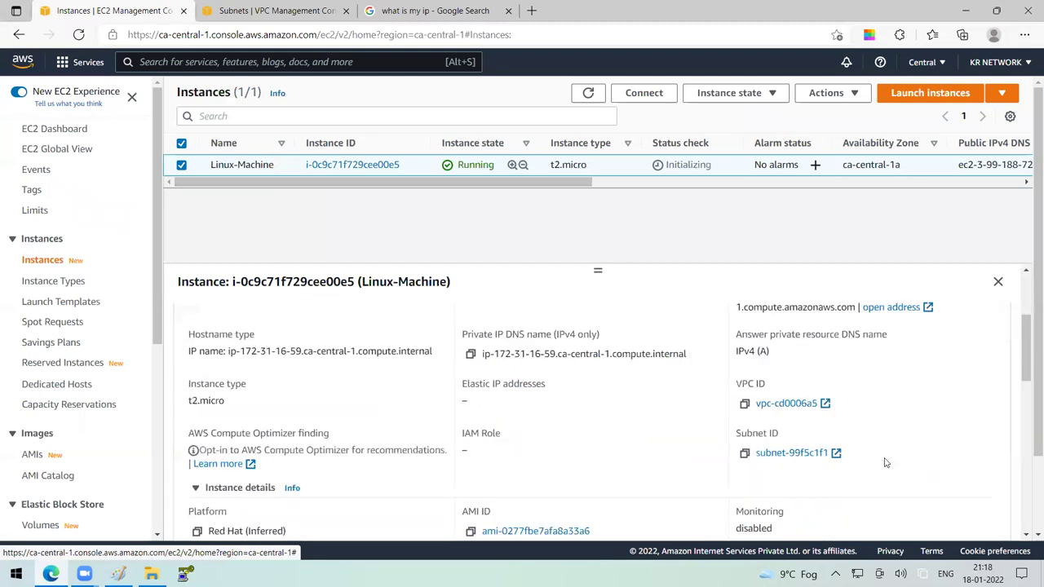
scroll(881, 459, "down", 3)
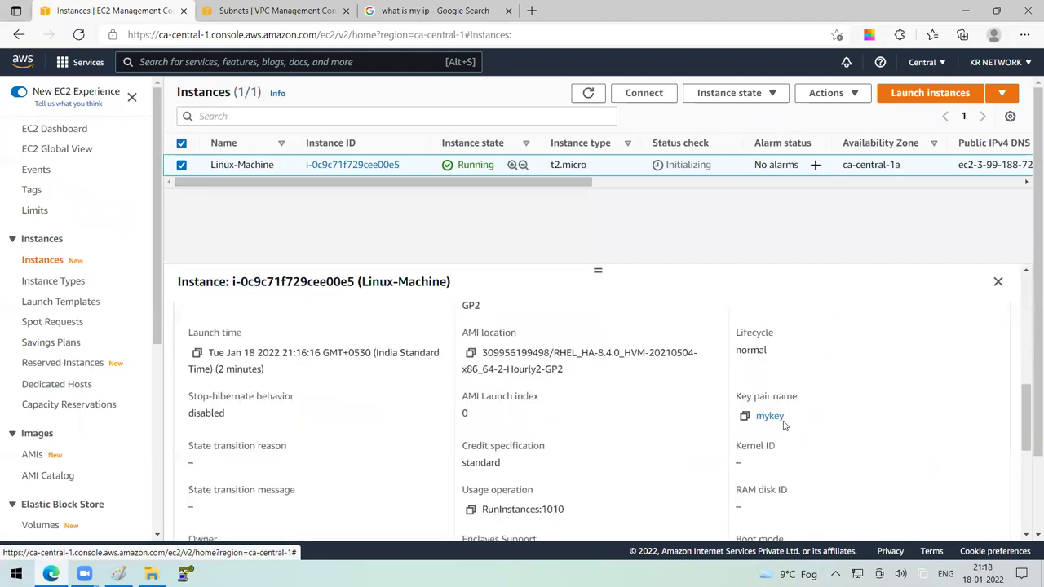
scroll(784, 433, "up", 3)
scroll(791, 448, "up", 3)
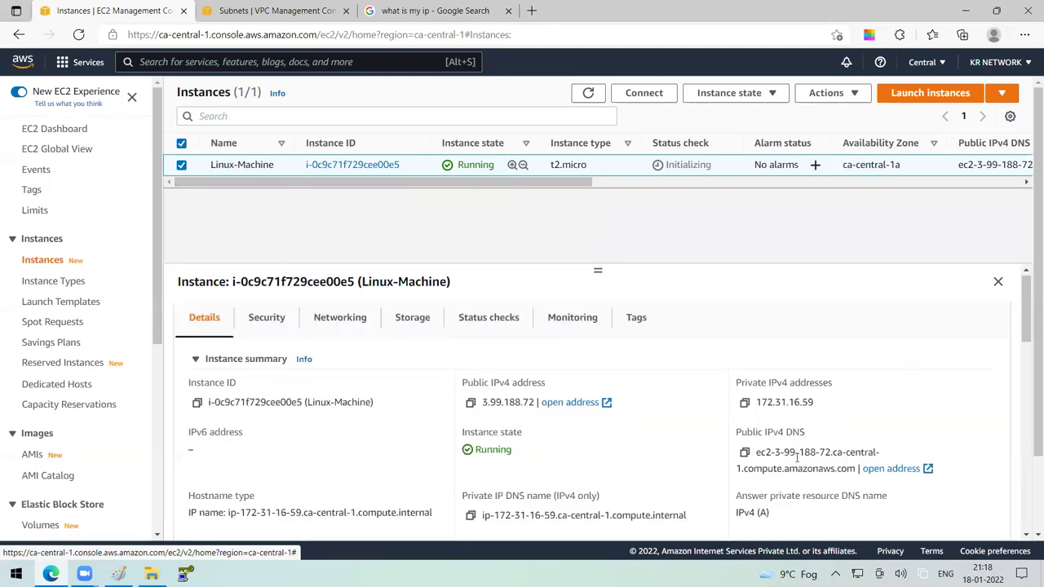
left_click(412, 322)
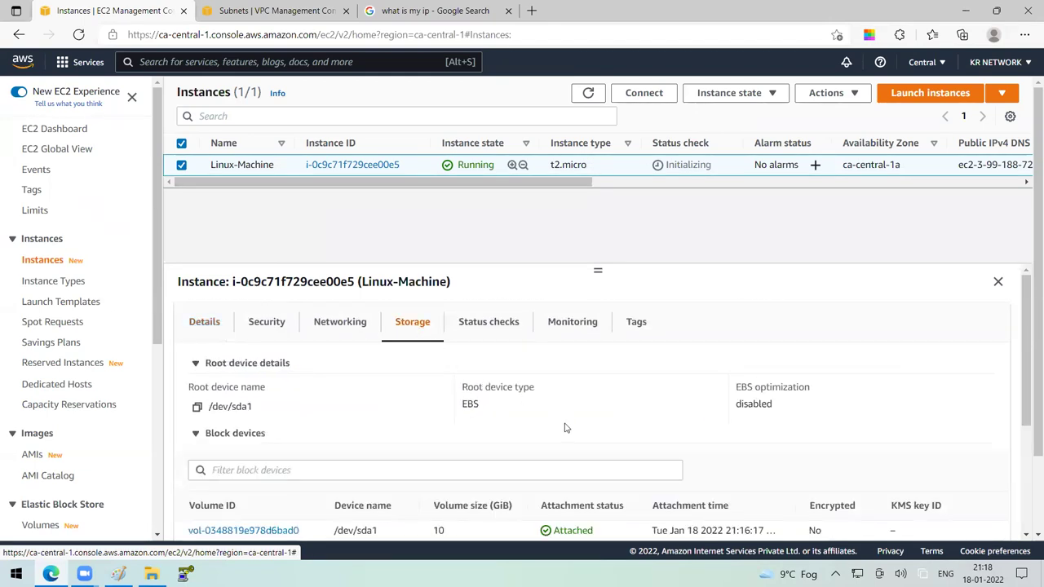
scroll(424, 383, "down", 2)
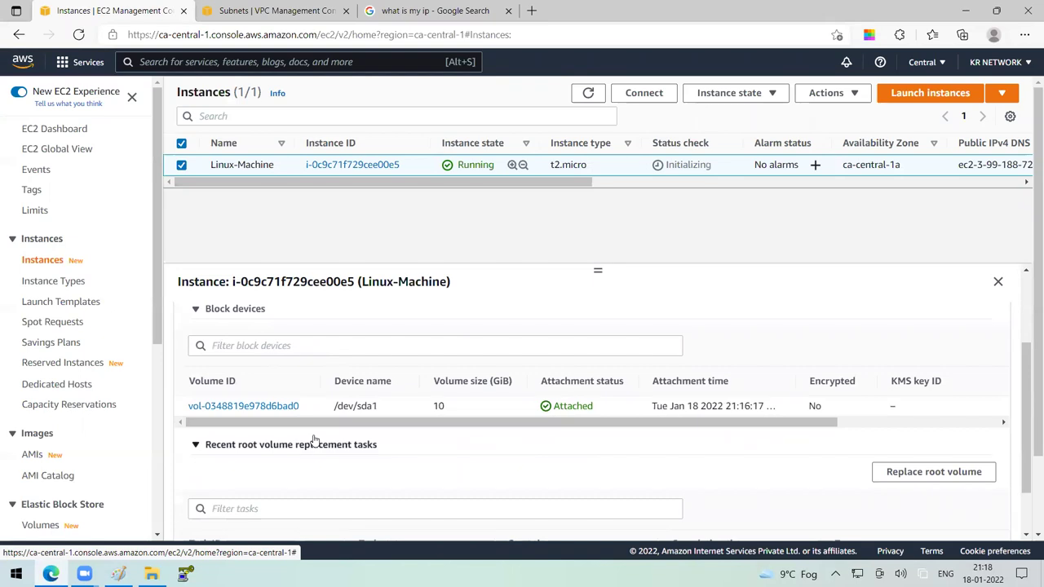
scroll(323, 440, "up", 2)
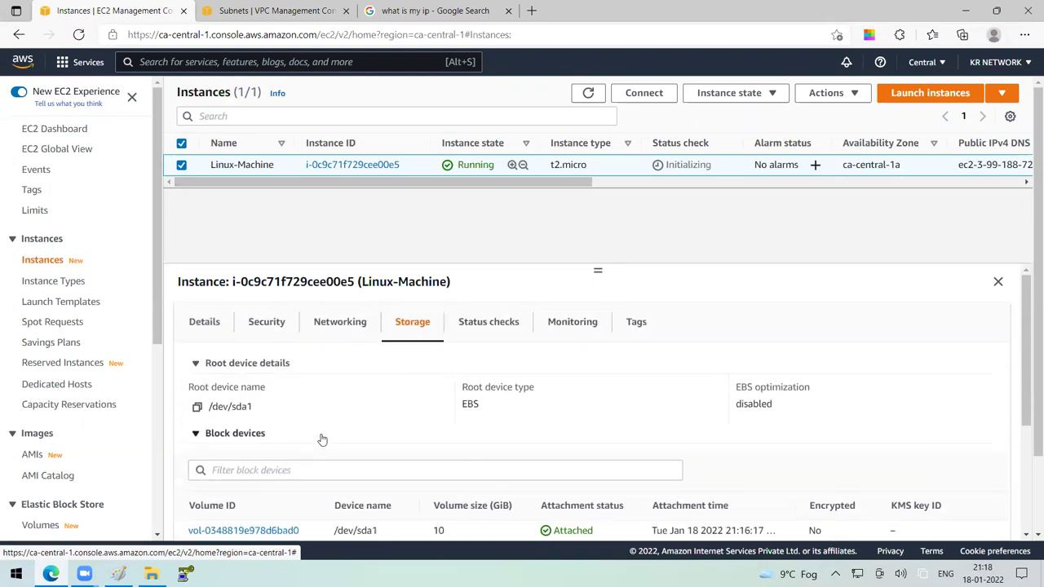
scroll(131, 408, "down", 3)
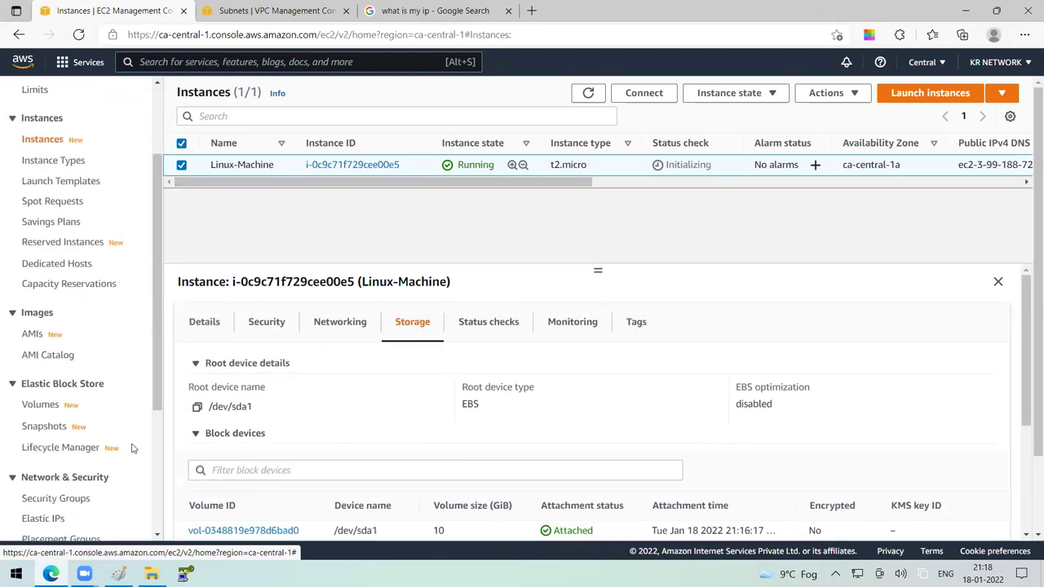
Inspect the Linux-Machine 10 GiB volume's details on the Volumes page.
left_click(40, 316)
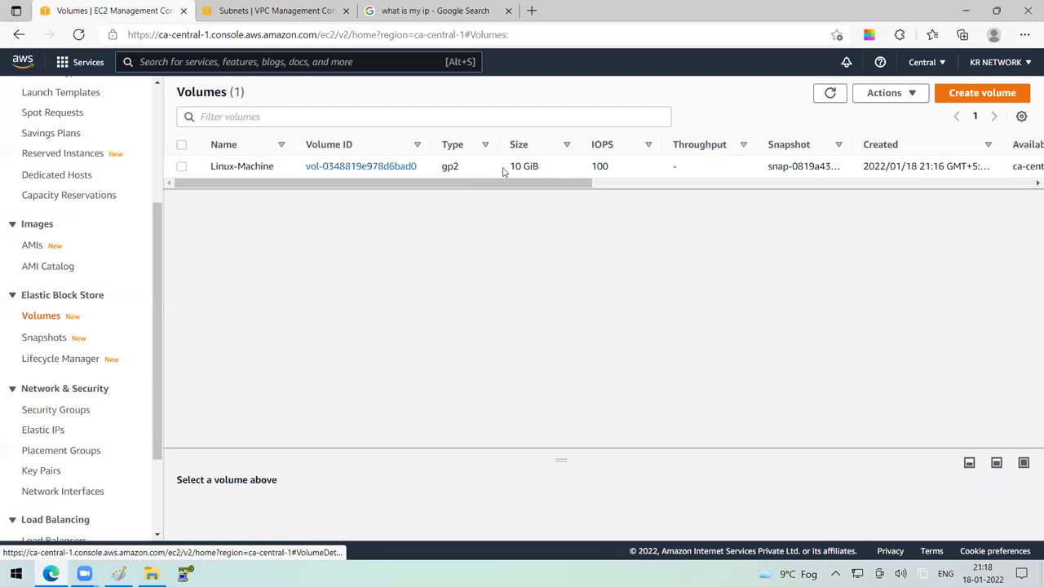
left_click_drag(501, 166, 542, 167)
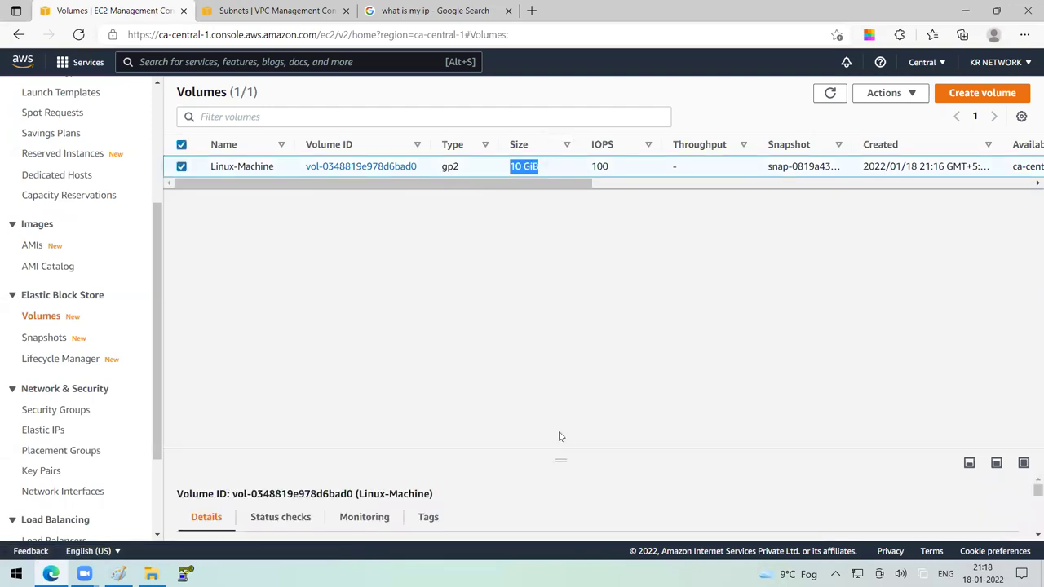
left_click_drag(558, 456, 559, 291)
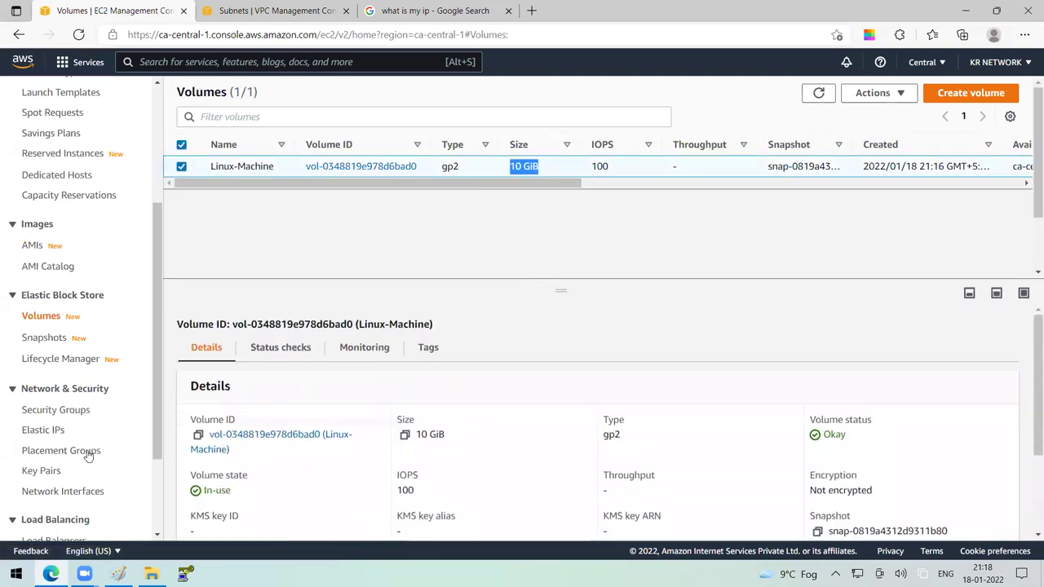
Browse the Key Pairs, Network Interfaces and Security Groups pages, inspecting the Linux-Machine group.
left_click(59, 474)
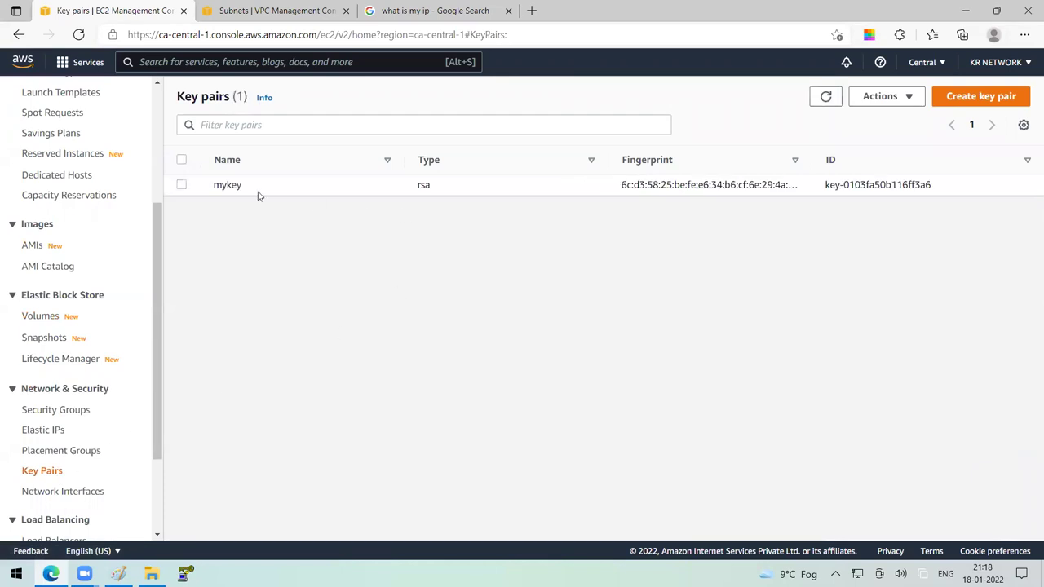
scroll(65, 432, "down", 1)
left_click(67, 424)
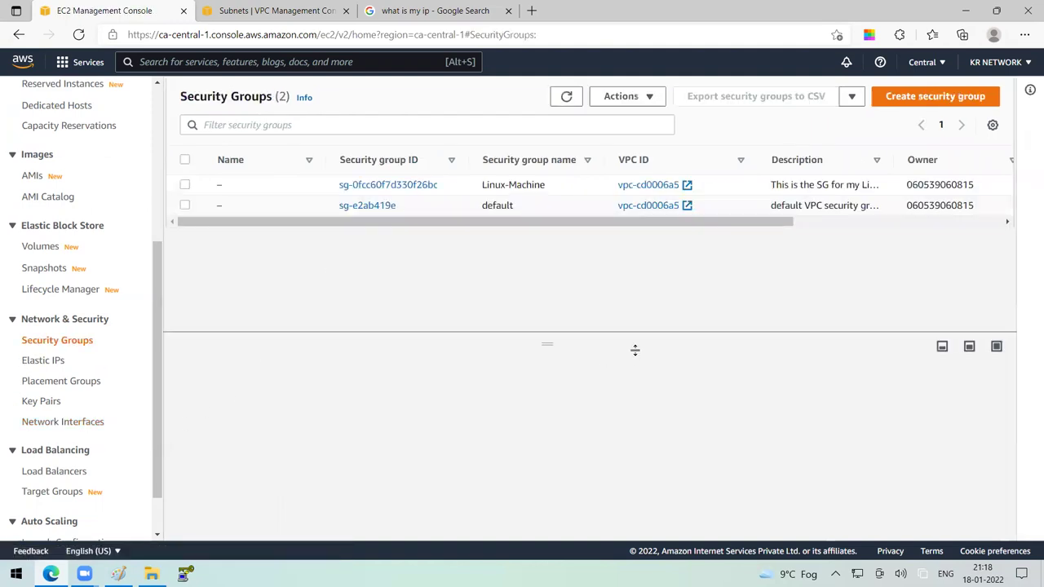
left_click_drag(545, 186, 484, 186)
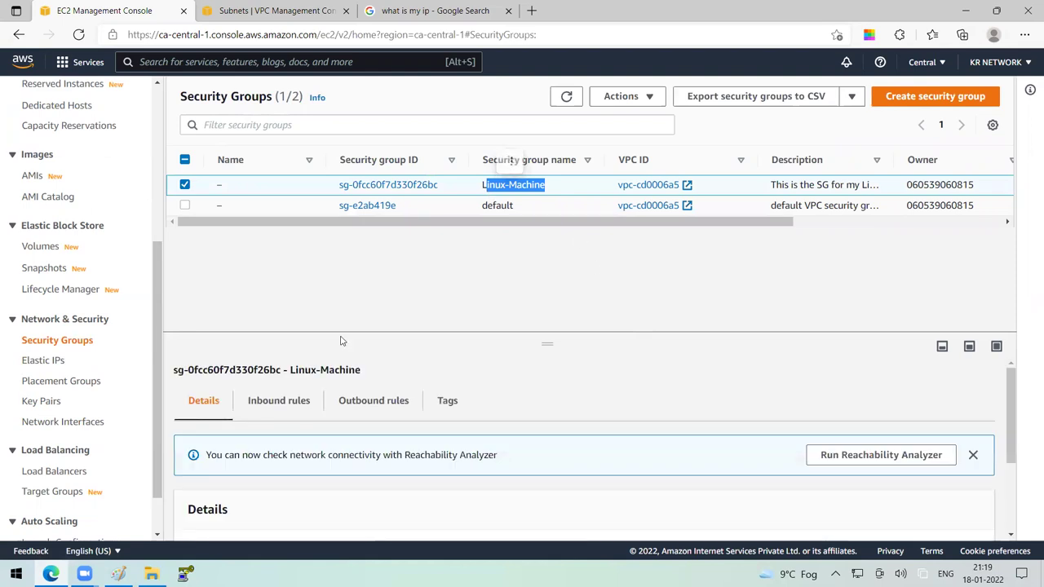
scroll(151, 417, "up", 3)
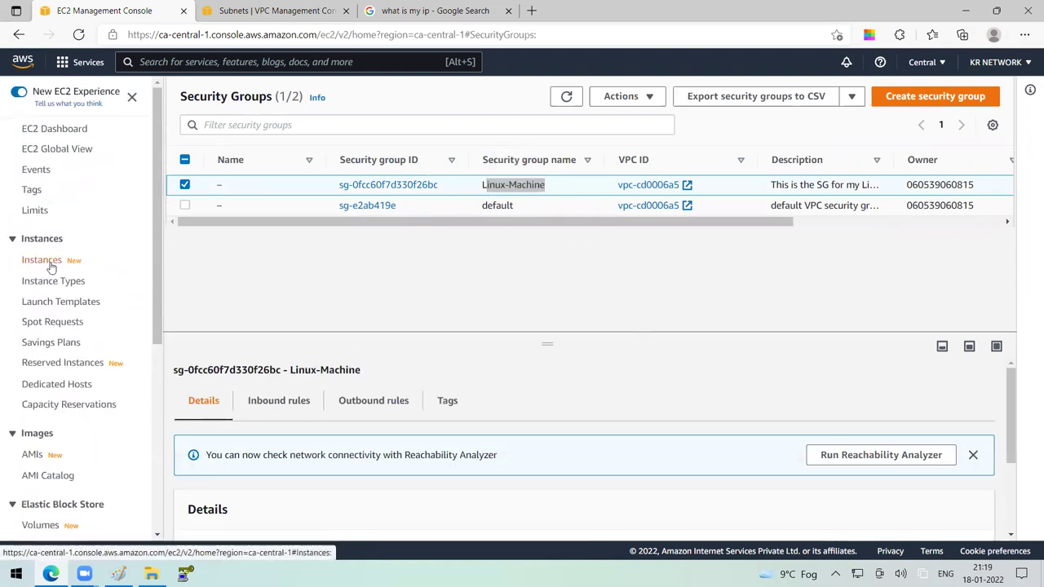
left_click(49, 263)
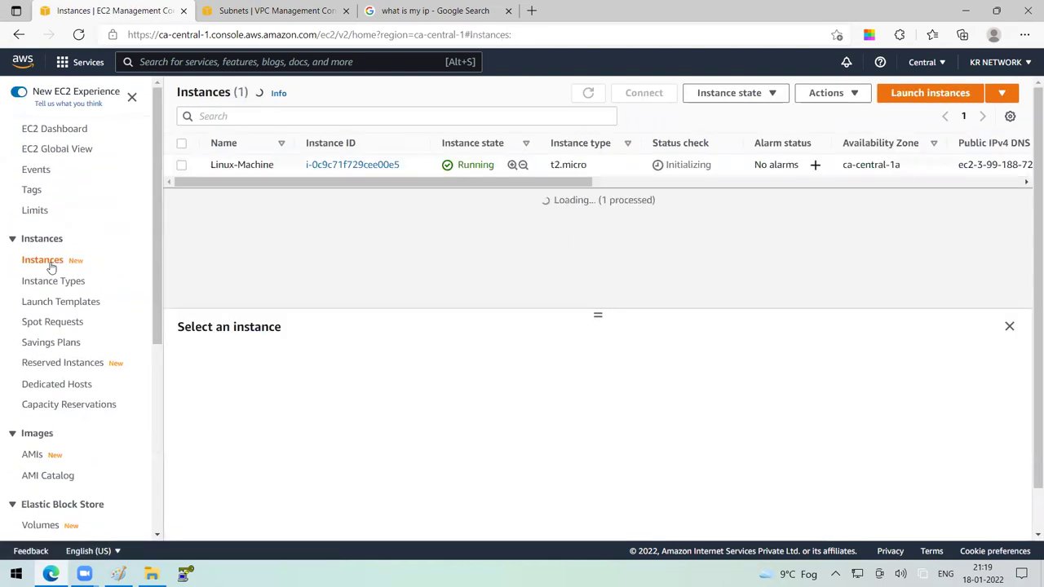
Select Linux-Machine and copy its public IPv4 address 3.99.188.72.
left_click(290, 168)
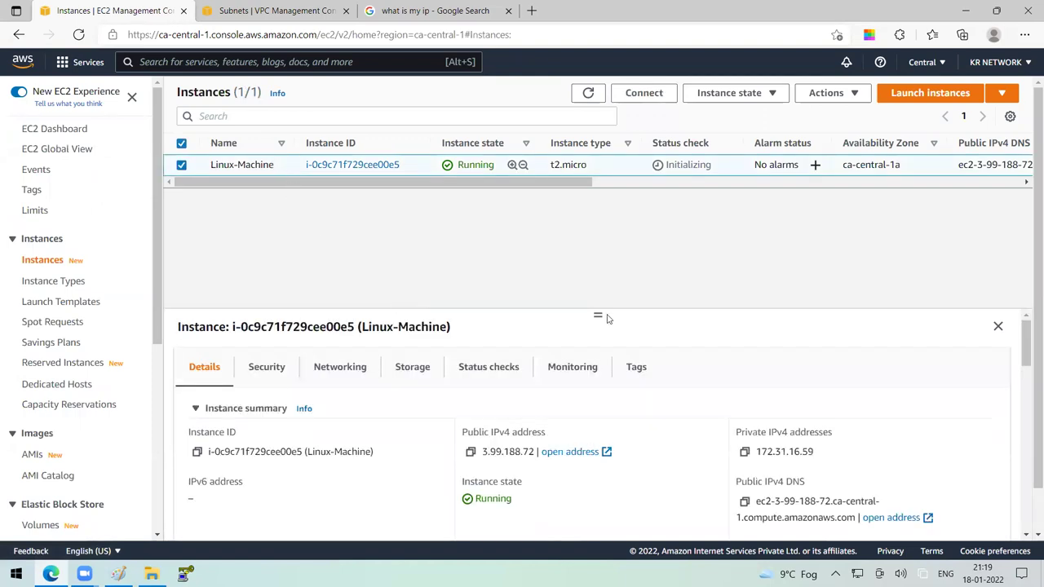
left_click_drag(596, 313, 608, 253)
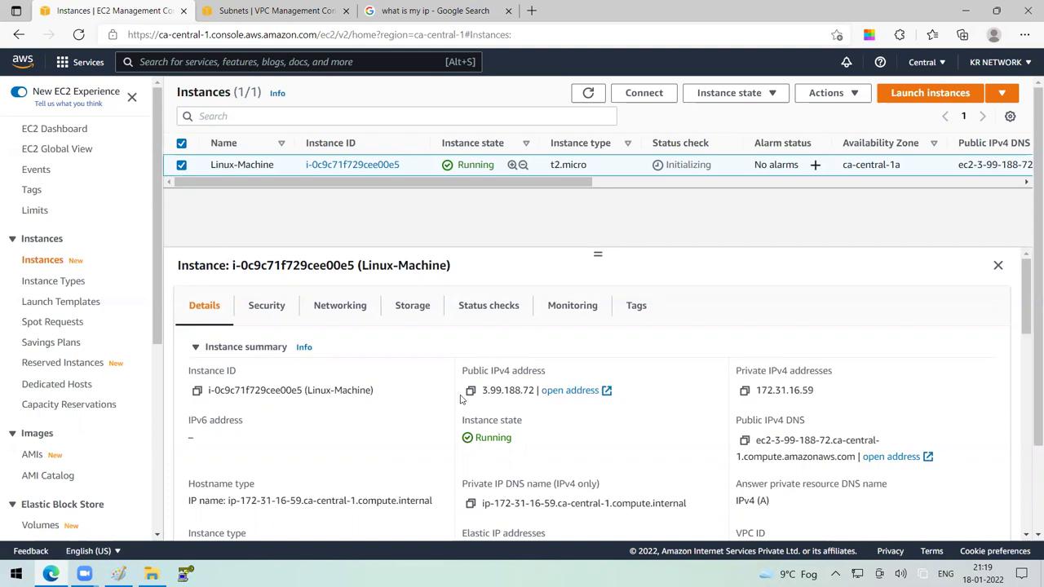
left_click(470, 392)
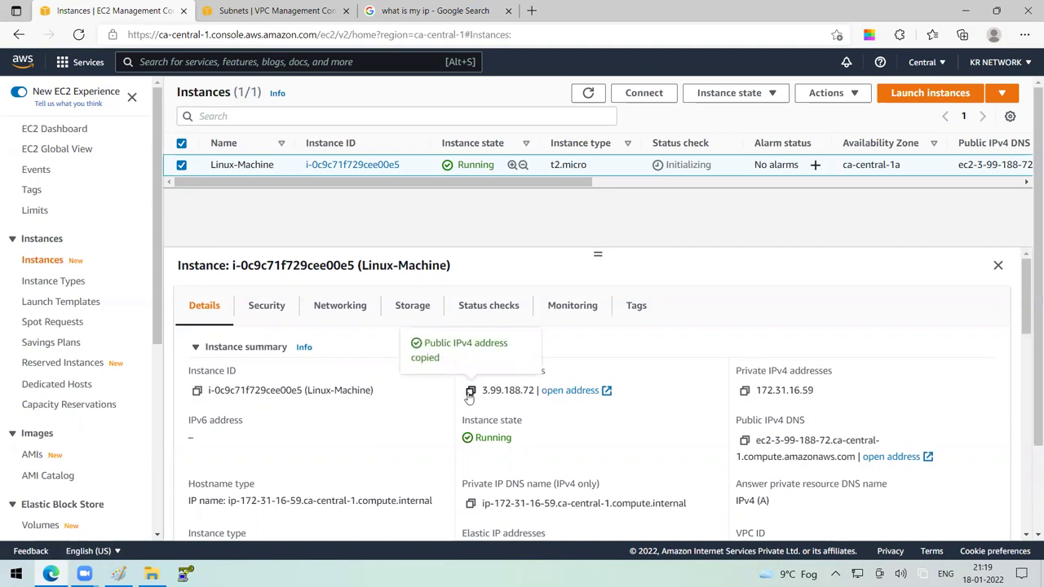
key("super+r")
Ping 3.99.188.72 from Command Prompt, confirm the replies, then close the window.
type("cmd")
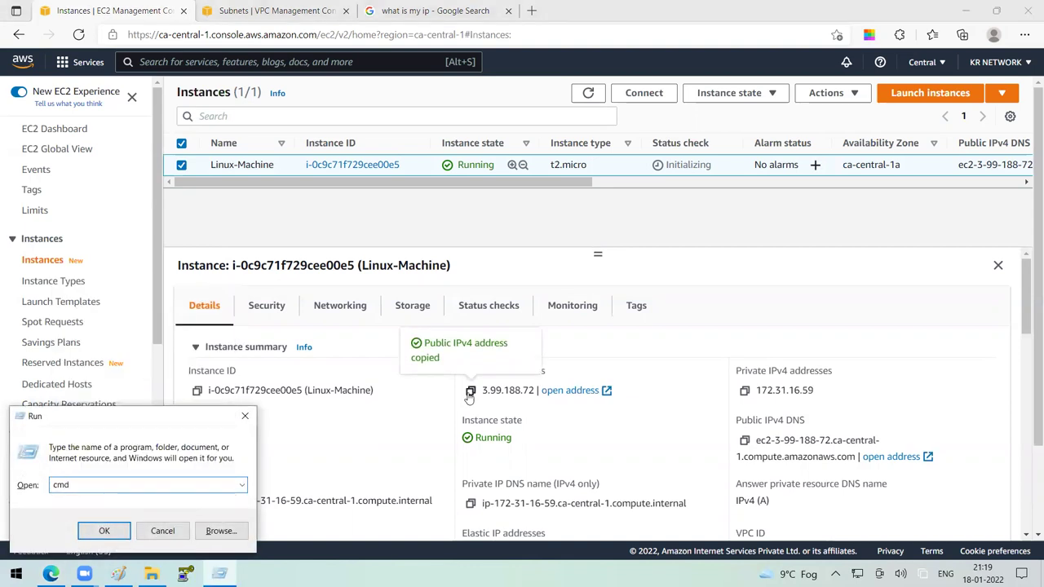
key("Return")
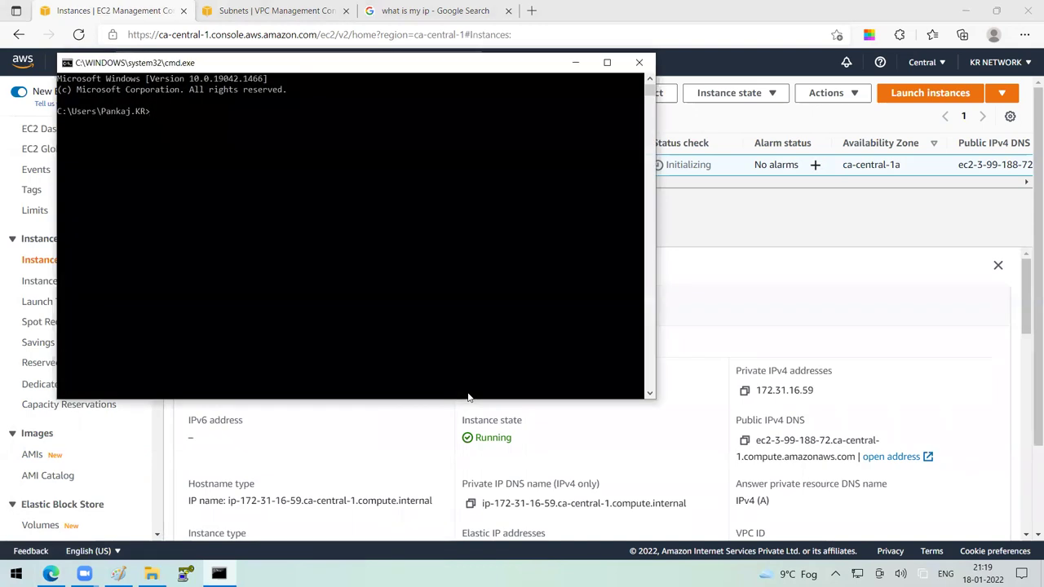
type("ping 3.99.188.72")
key("Return")
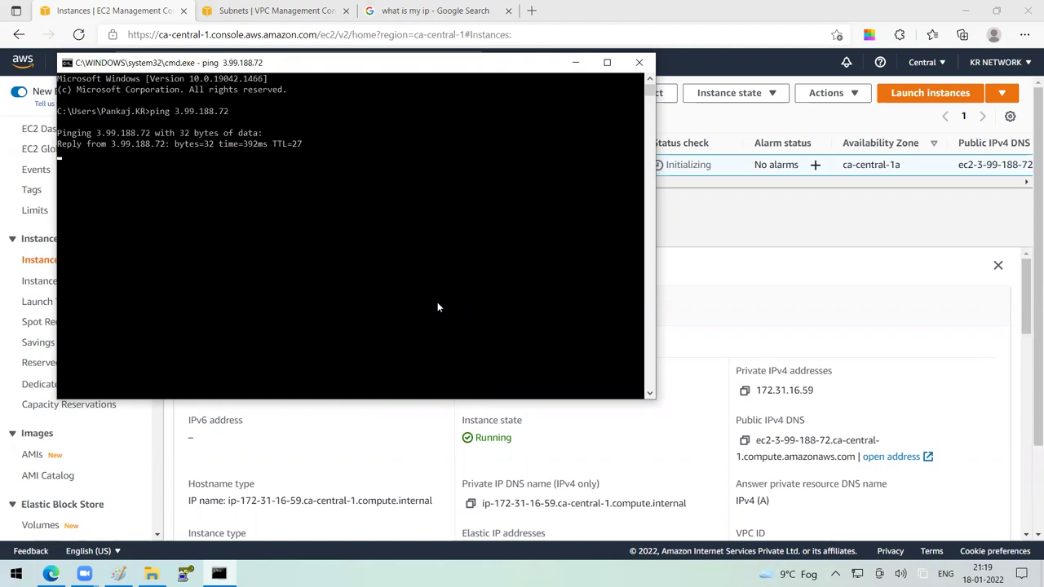
left_click(640, 64)
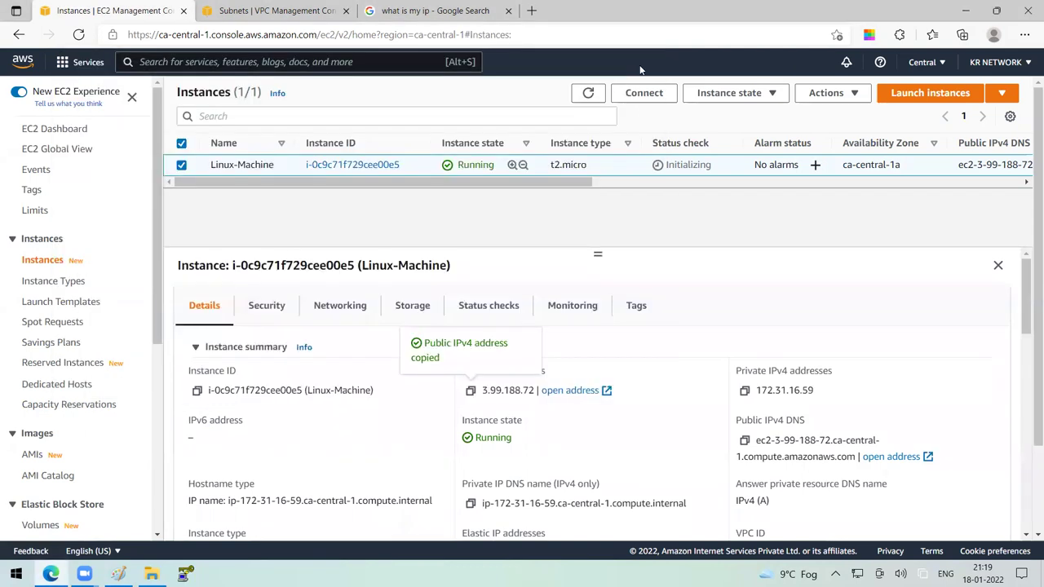
Add the green note 'ping 3.99.188.72' beneath the small client box, pasting the copied IP.
left_click(118, 574)
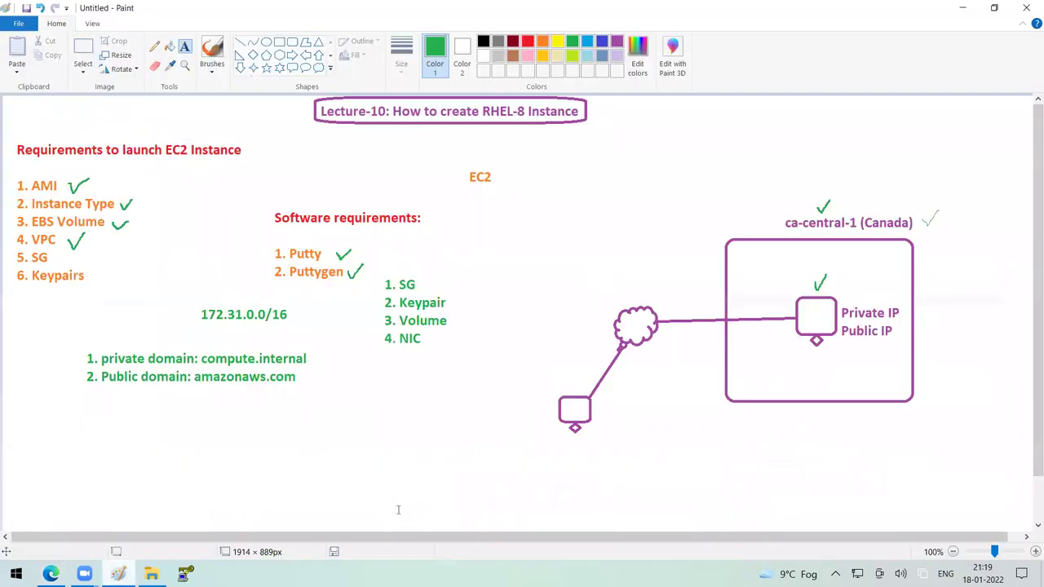
left_click_drag(563, 439, 810, 504)
type("ping")
key("ctrl+v")
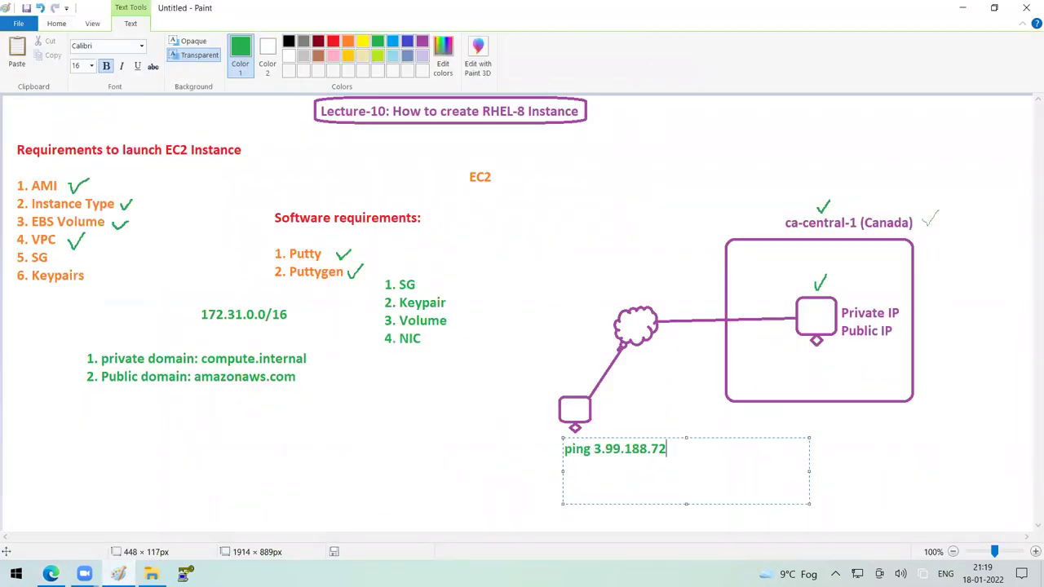
left_click_drag(669, 449, 599, 448)
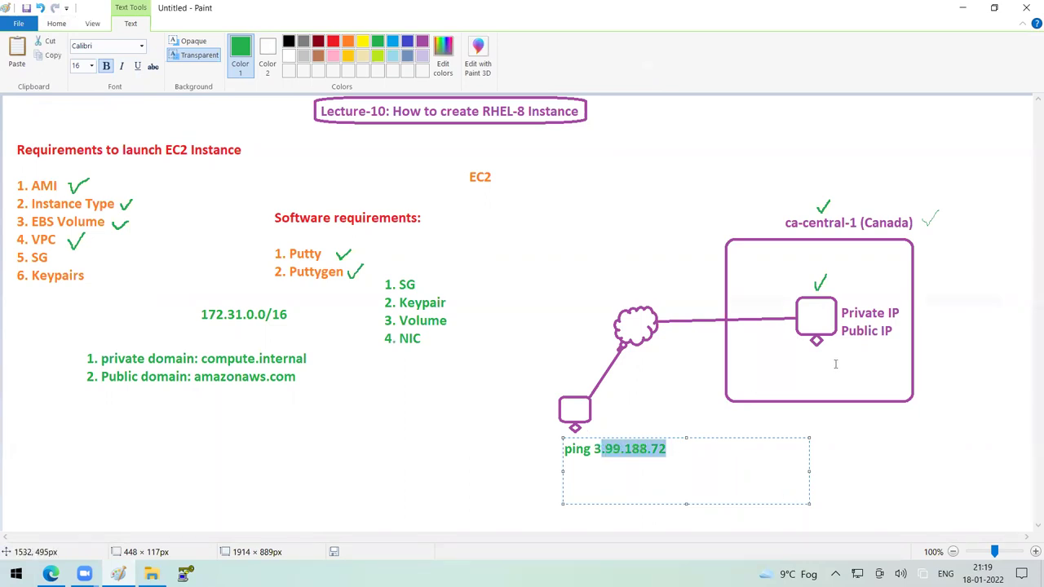
left_click(856, 334)
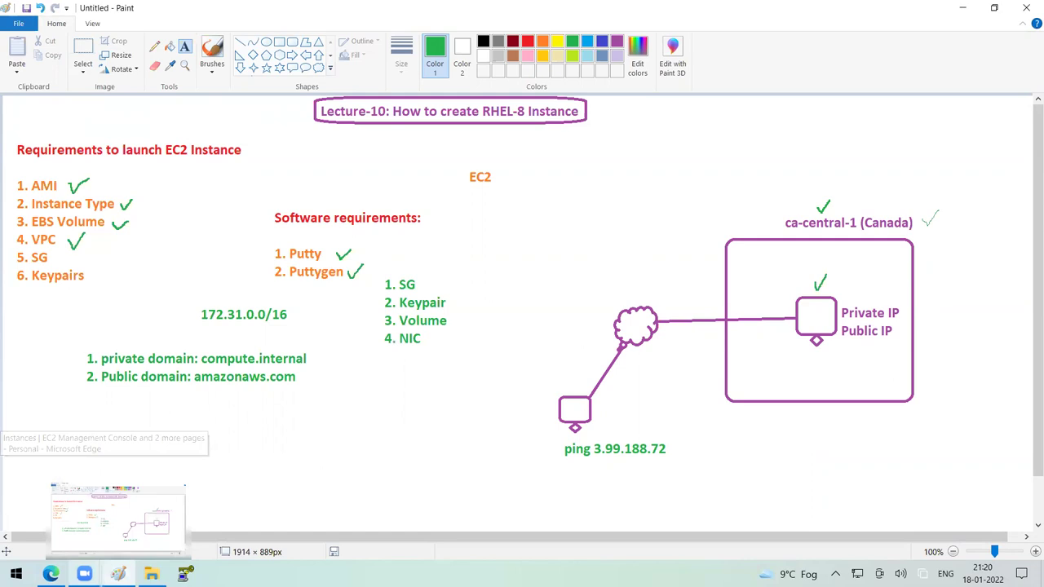
Pin the putty application from the Downloads folder to the taskbar.
left_click(118, 574)
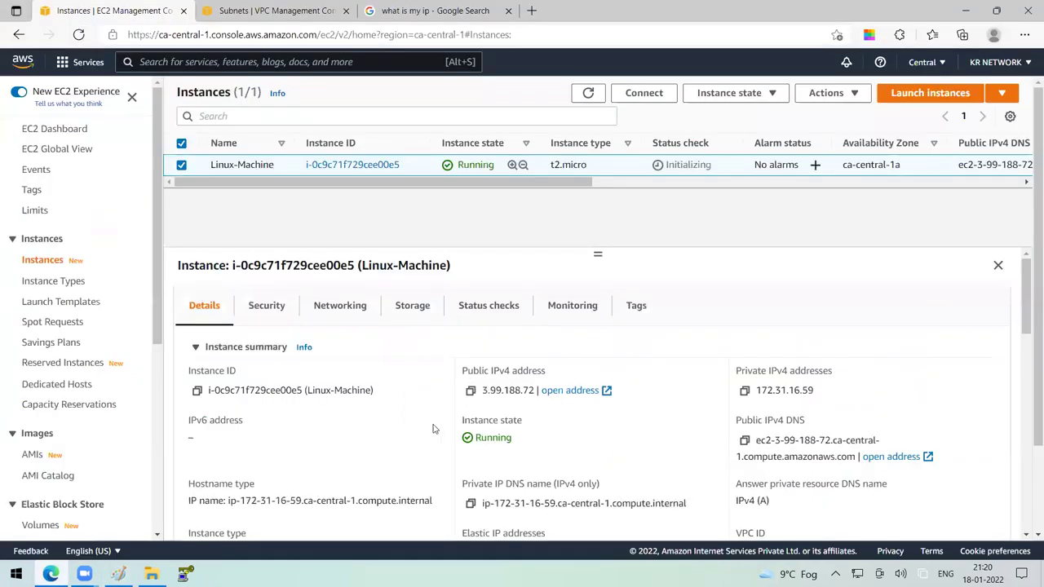
left_click(151, 575)
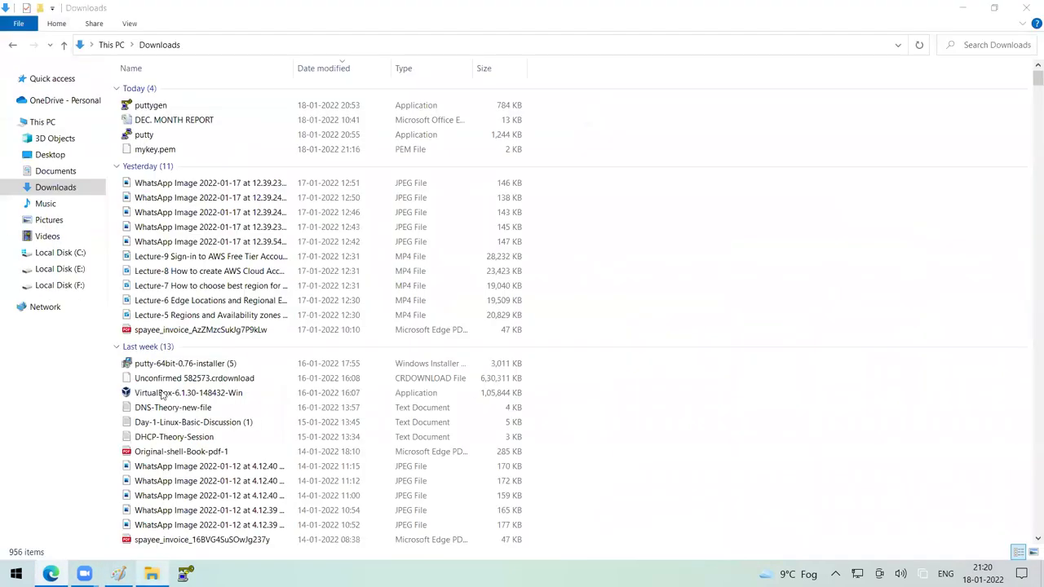
left_click(163, 137)
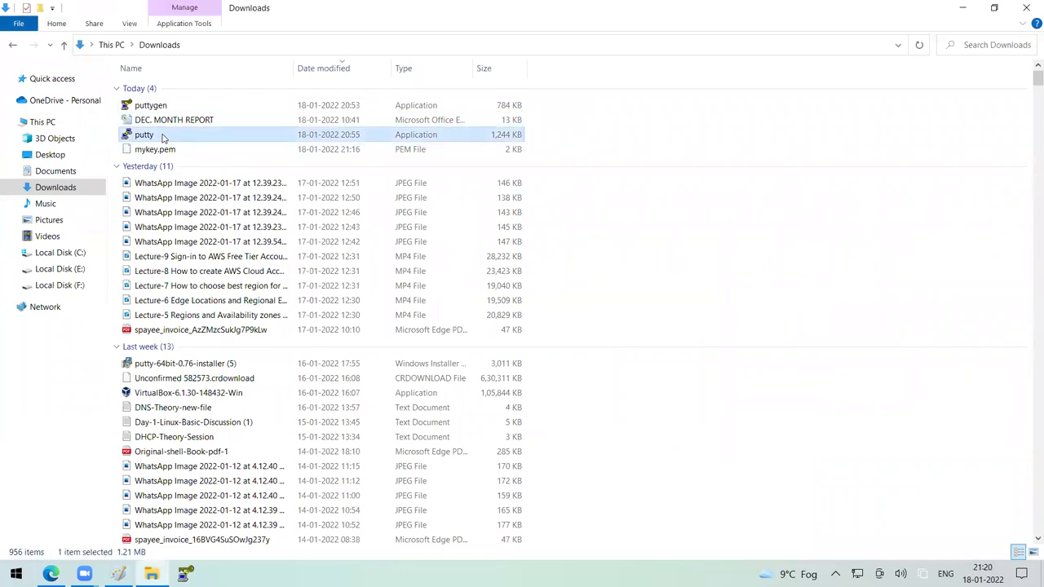
right_click(162, 137)
left_click(49, 302)
left_click(51, 574)
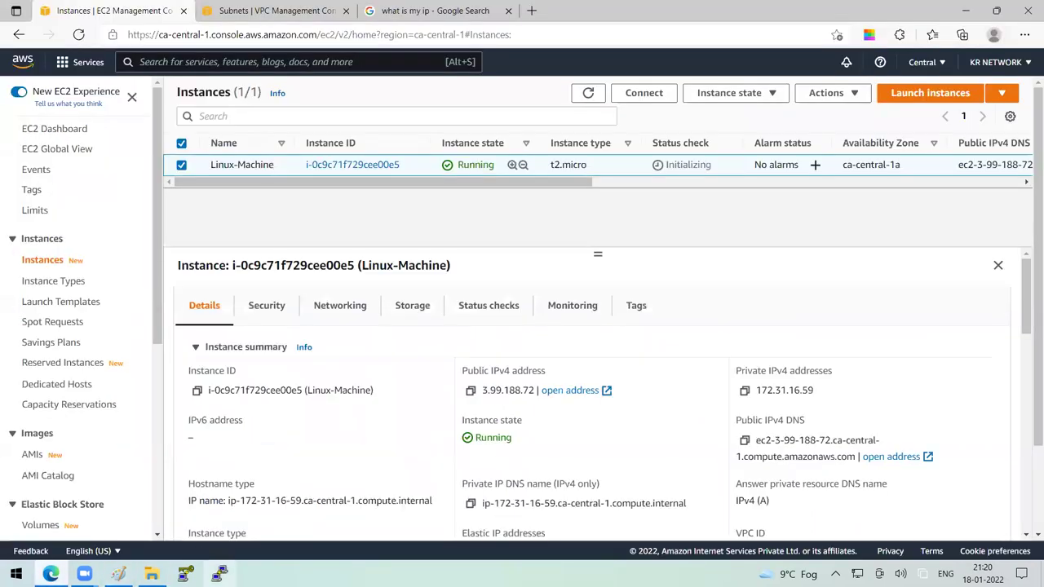
left_click(218, 575)
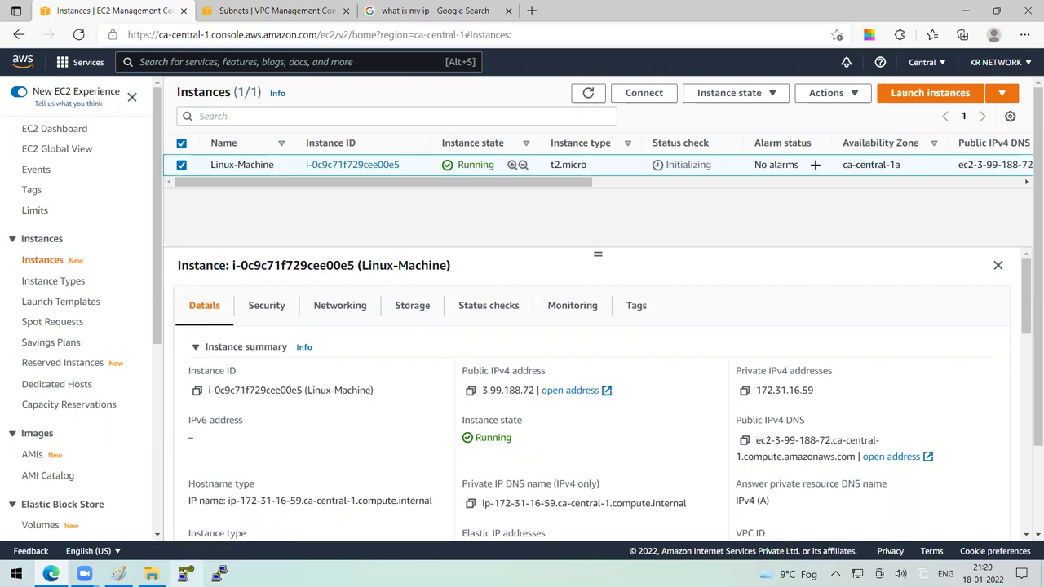
left_click(118, 574)
Add a text box reading '.pem .ppk' under the domain list on the Paint diagram.
mouse_move(338, 388)
left_mouse_down()
mouse_move(436, 436)
mouse_move(492, 439)
left_mouse_up()
type(".p")
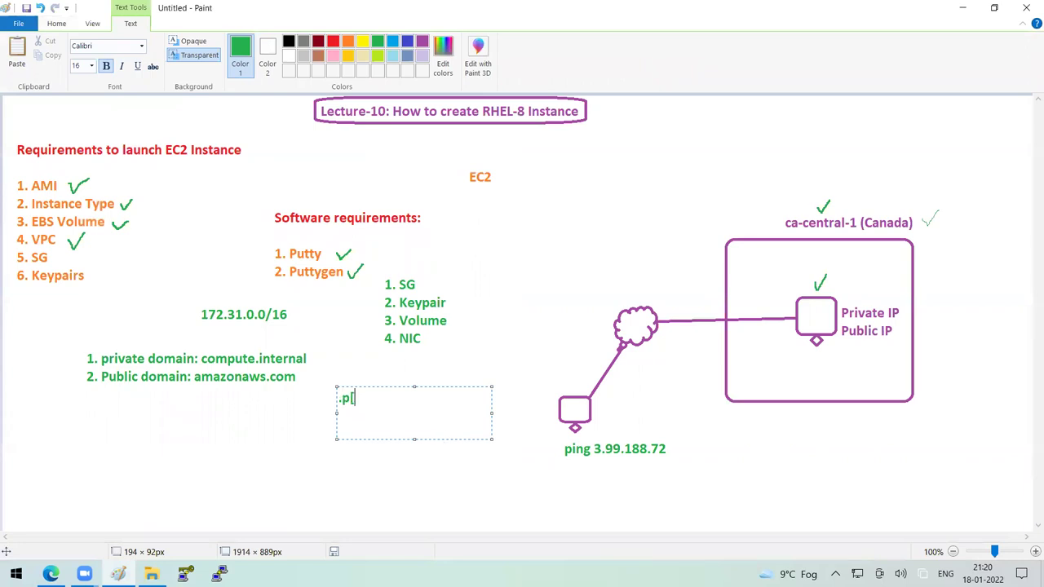
type("em .")
type("ppk")
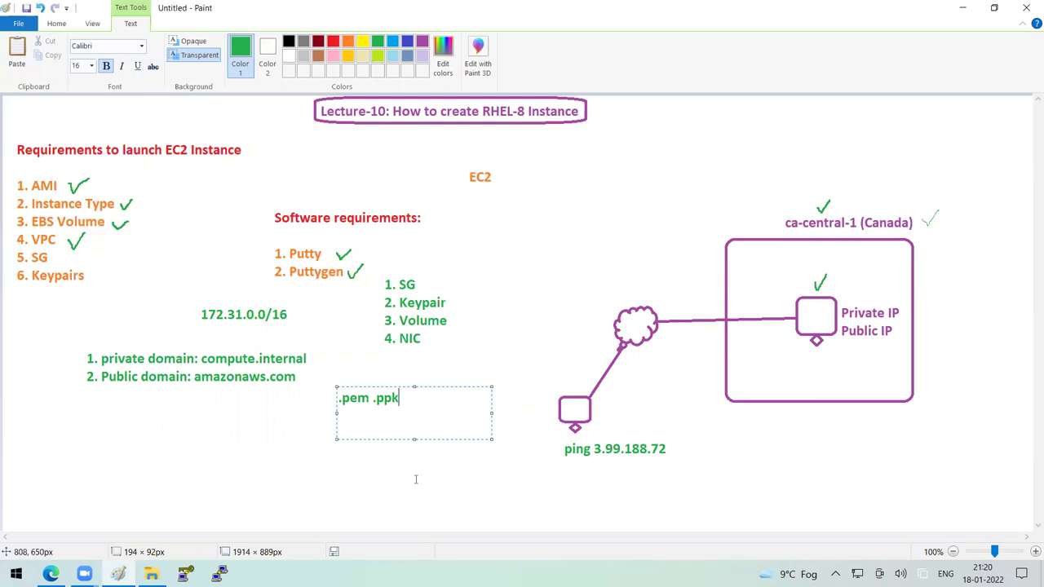
left_click(219, 529)
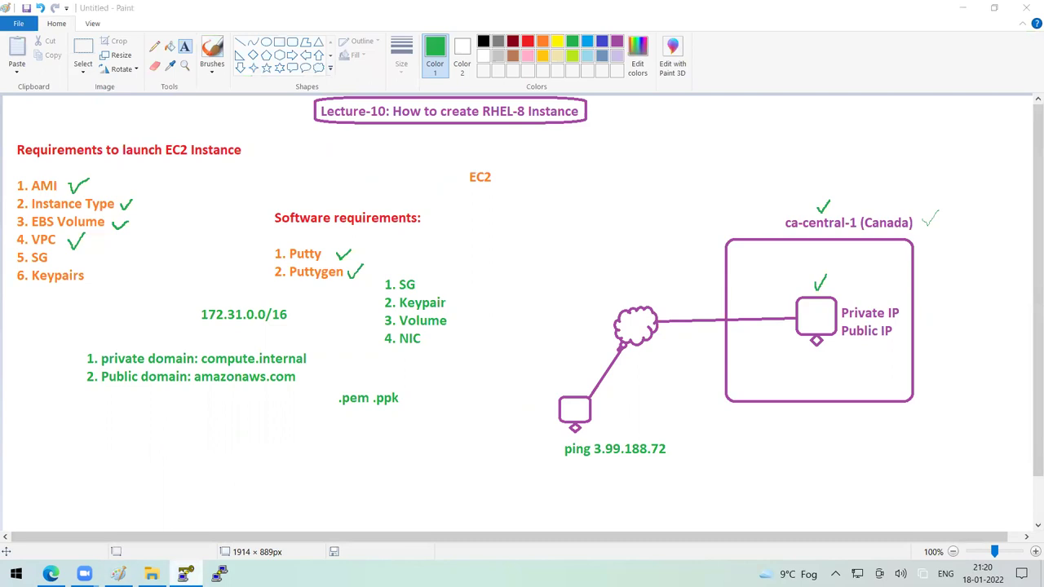
Load mykey.pem from Downloads into PuTTYgen, showing all file types, and acknowledge the import notice.
left_click(184, 575)
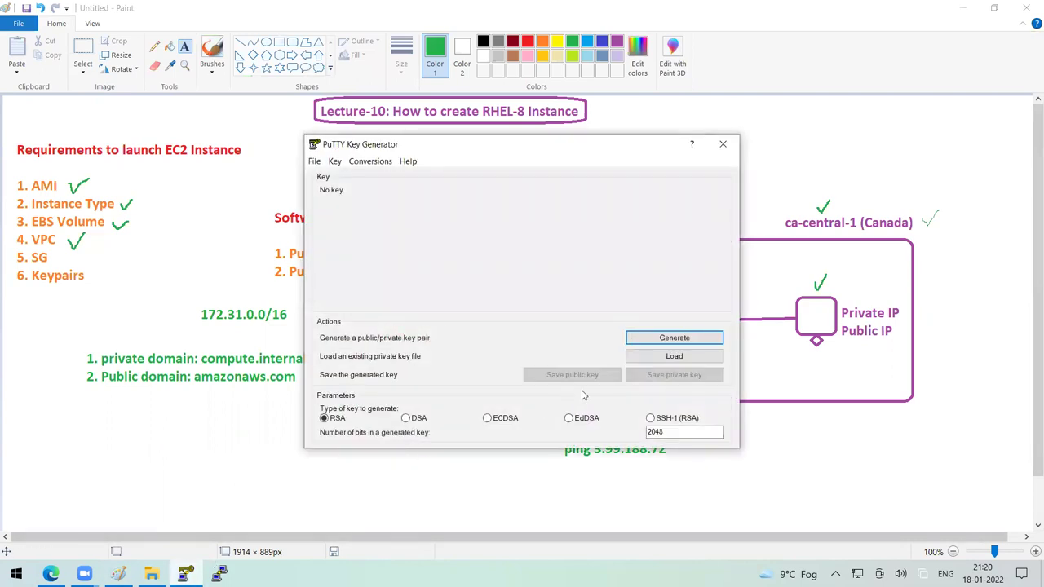
left_click(657, 359)
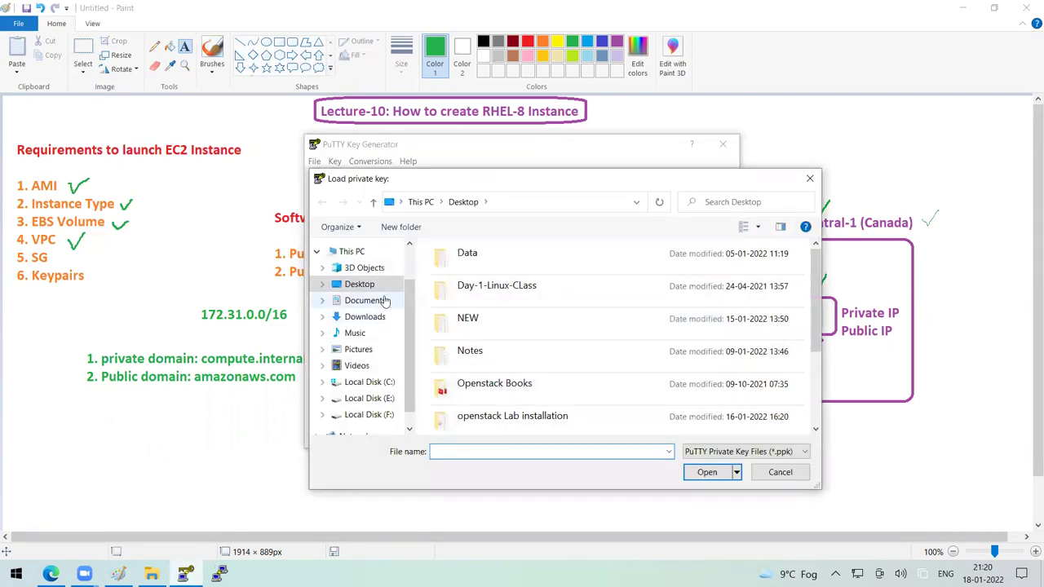
left_click(360, 320)
left_click(775, 451)
left_click(739, 478)
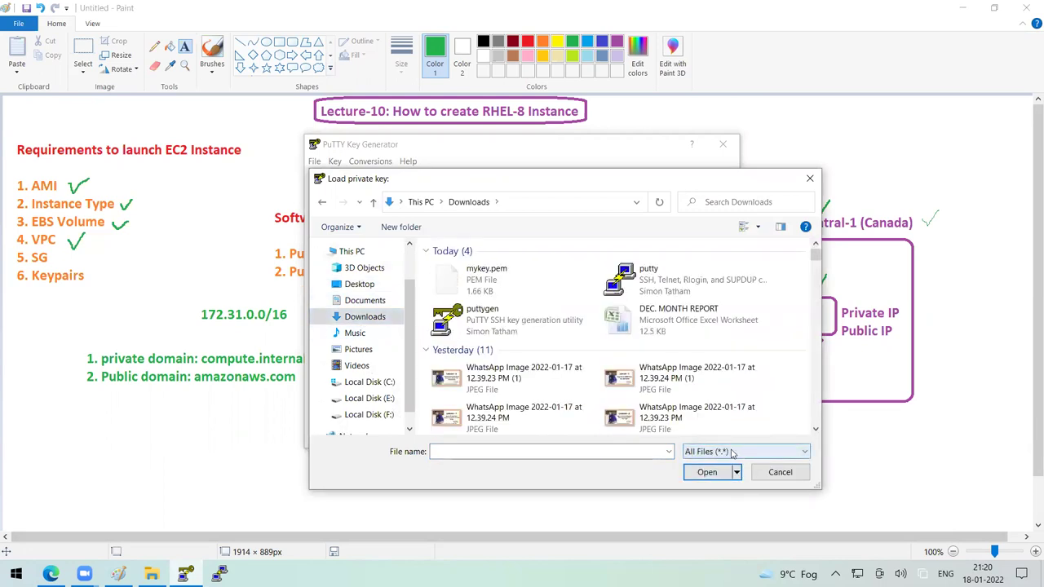
left_click(514, 283)
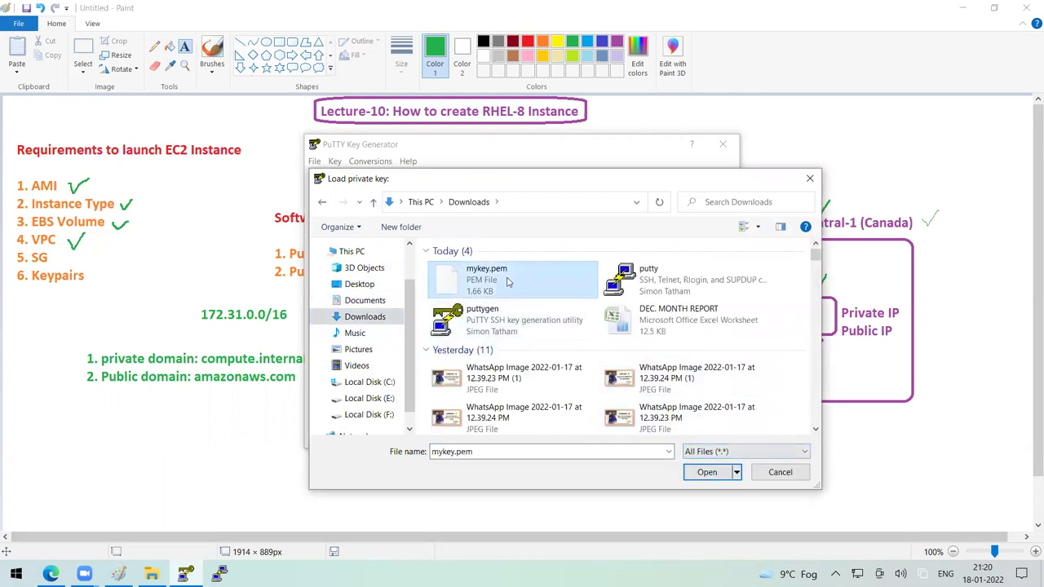
left_click(714, 470)
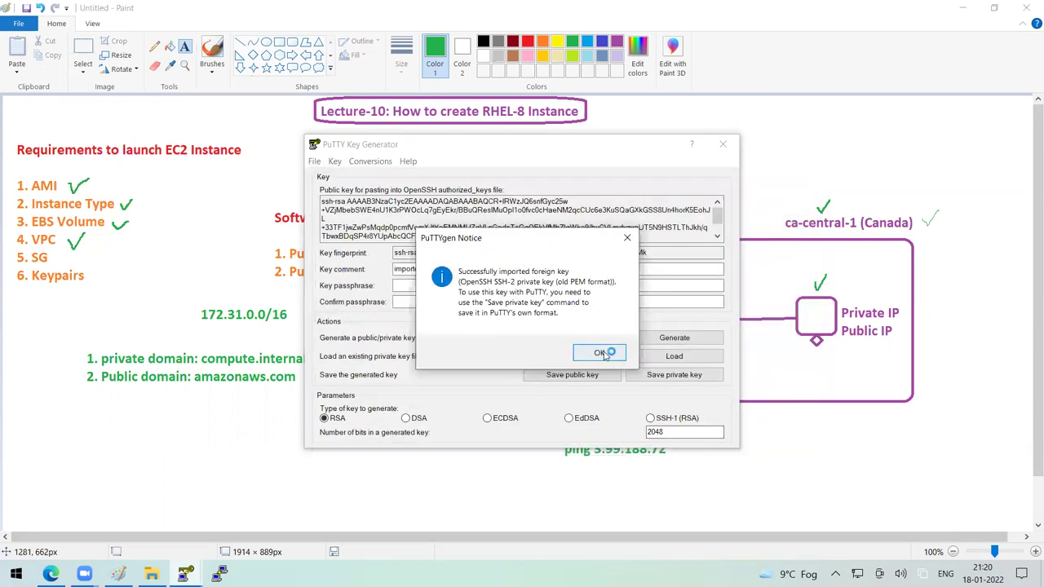
left_click(601, 351)
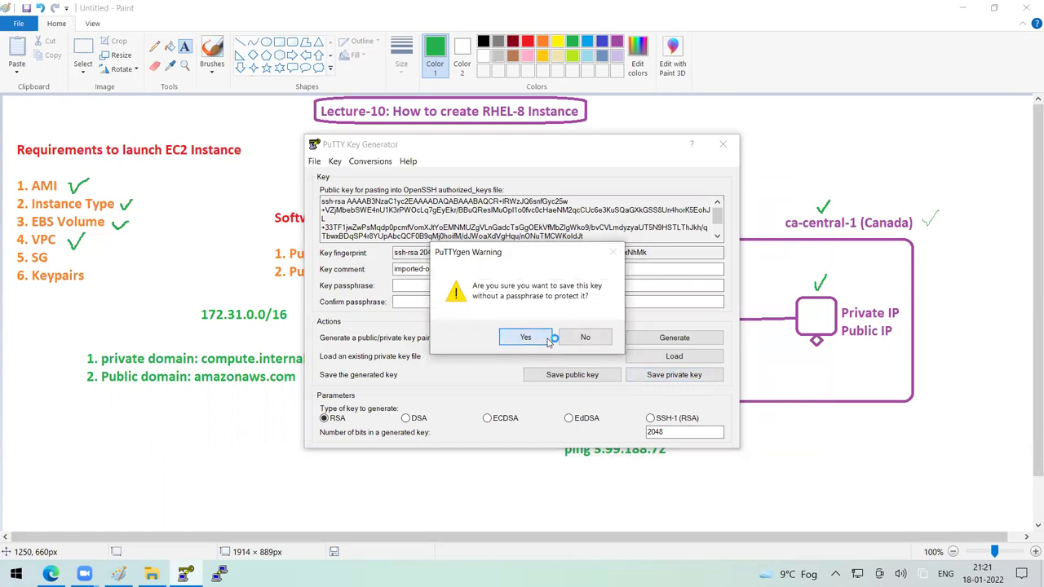
Save the private key without a passphrase as mysecurekey in Downloads and close PuTTYgen.
left_click(549, 343)
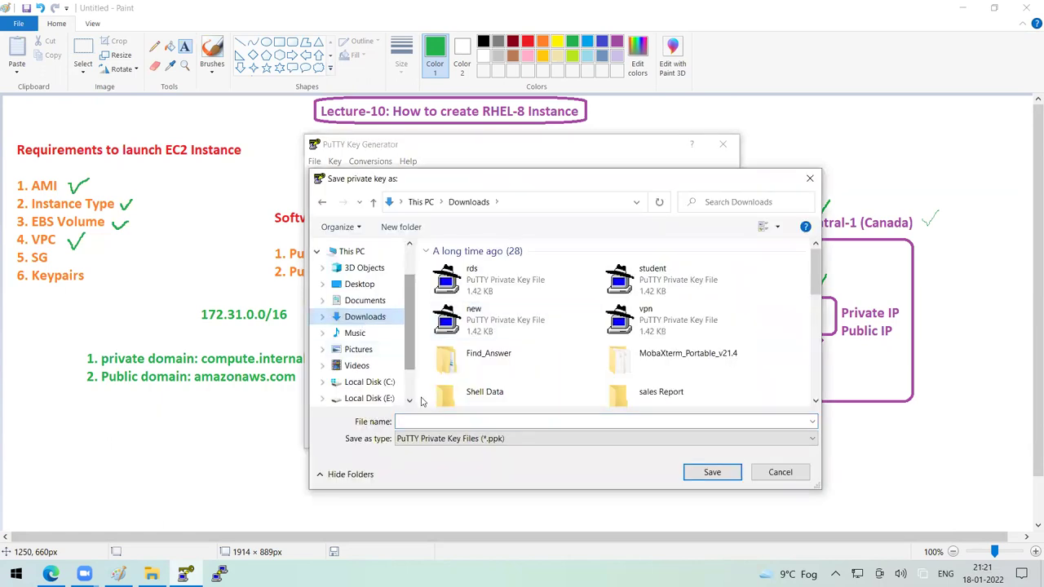
left_click(425, 423)
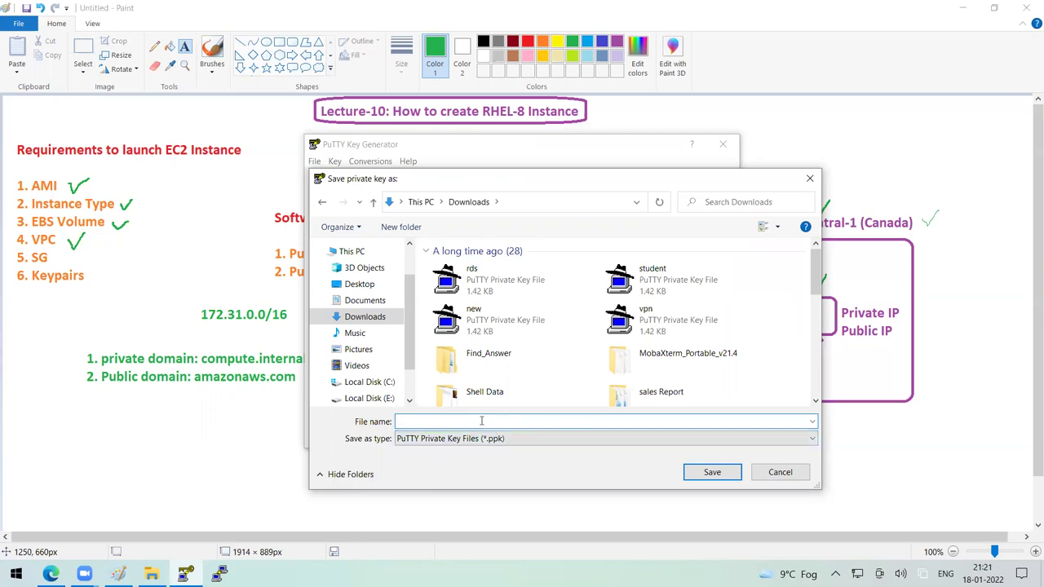
type("myse")
left_click(713, 481)
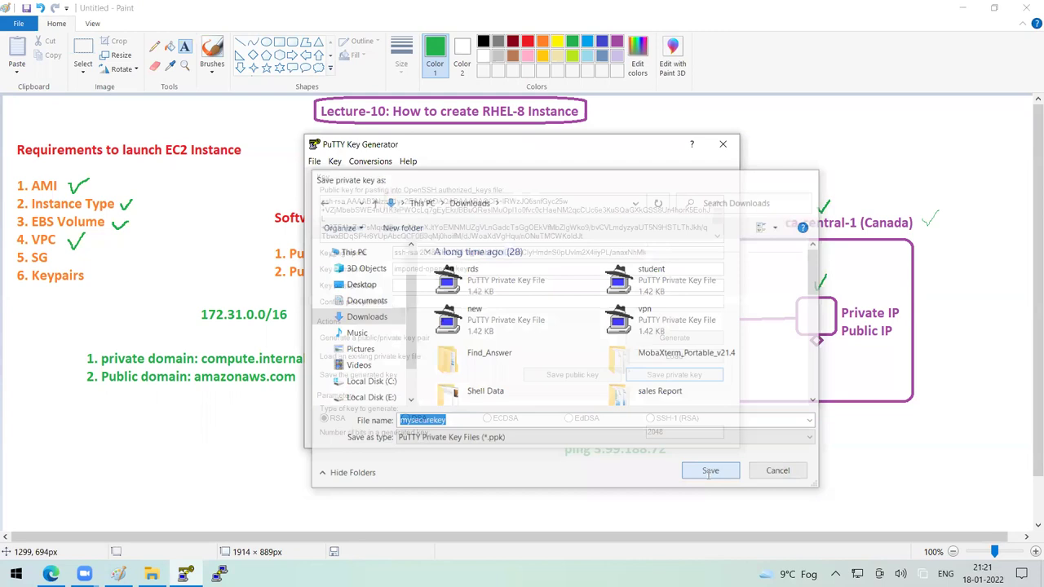
left_click(722, 144)
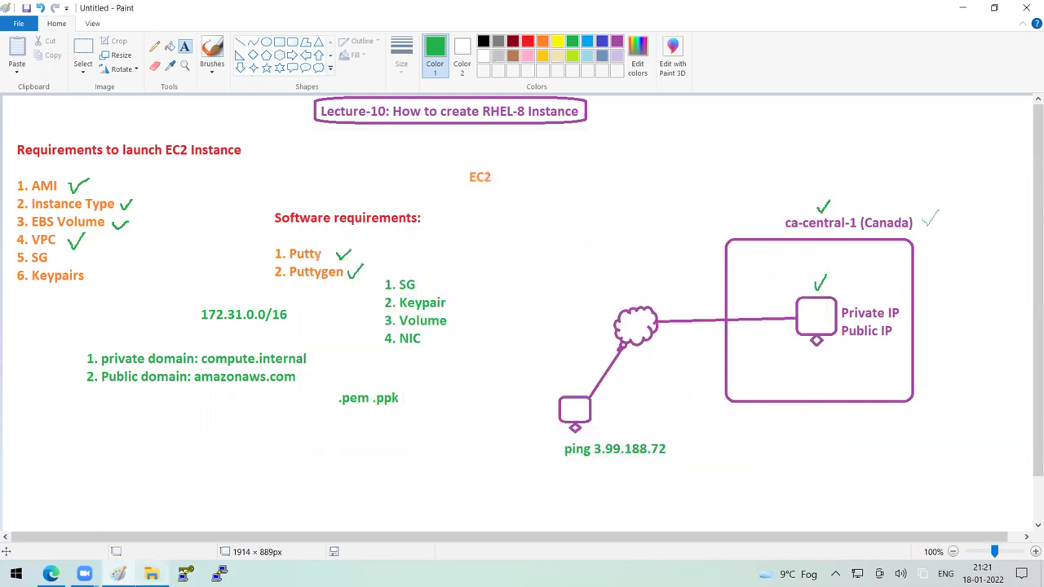
Refresh Downloads to confirm mysecurekey beside mykey.pem, then return to the EC2 instances page.
left_click(151, 574)
right_click(655, 135)
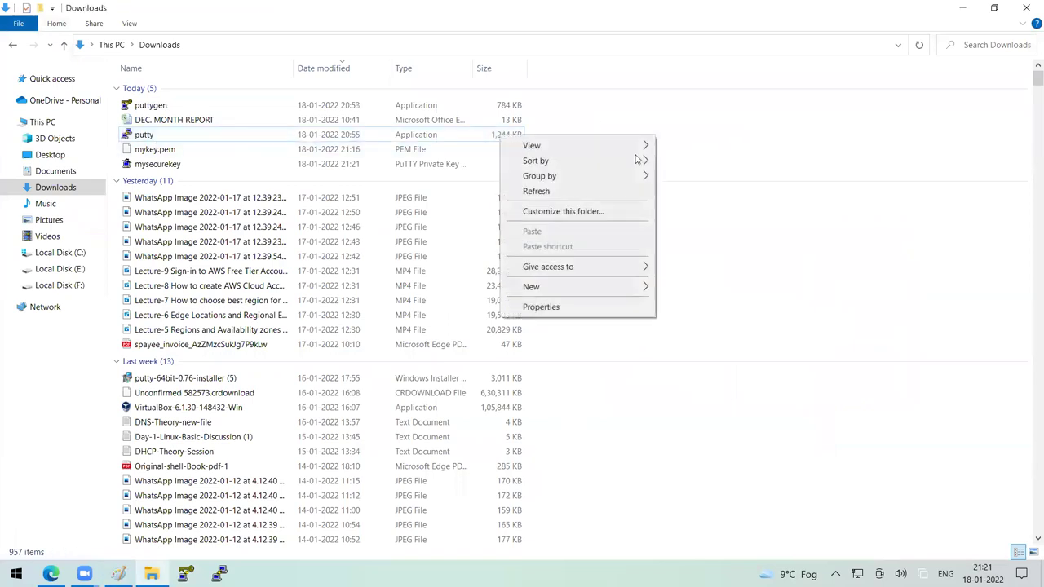
left_click(615, 192)
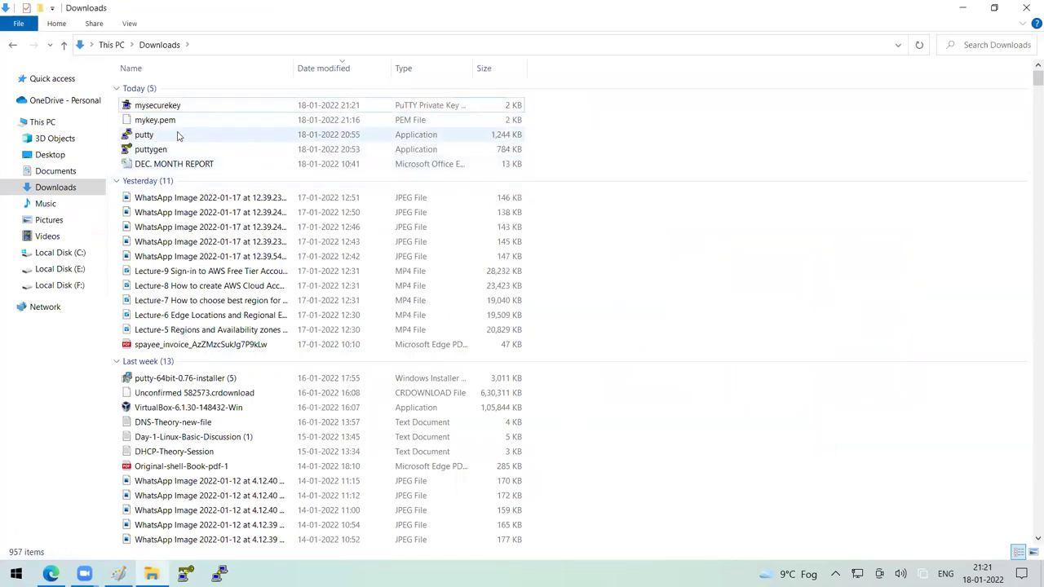
left_click(173, 110)
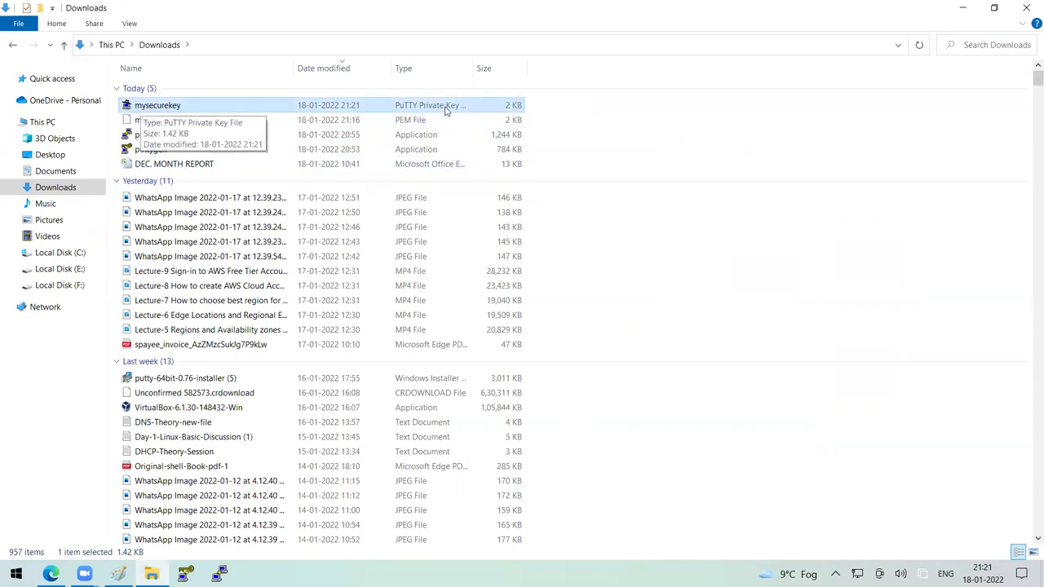
left_click_drag(474, 69, 501, 69)
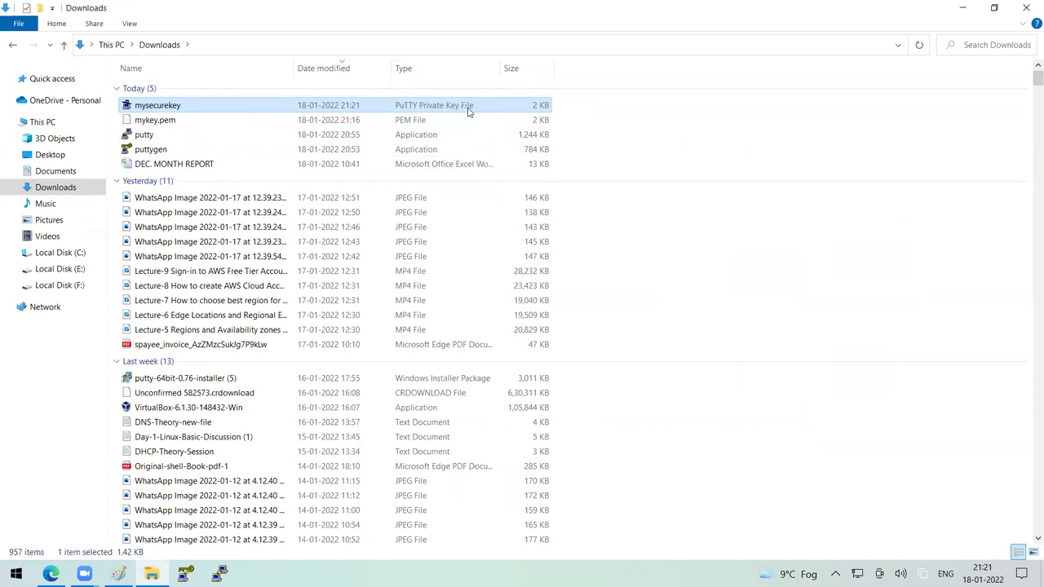
left_click(144, 125)
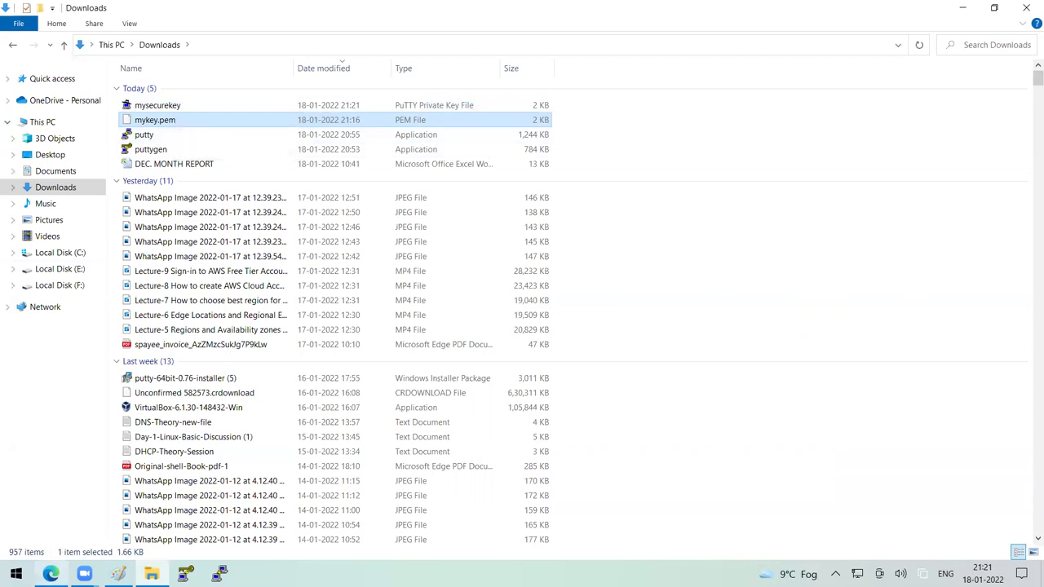
left_click(73, 518)
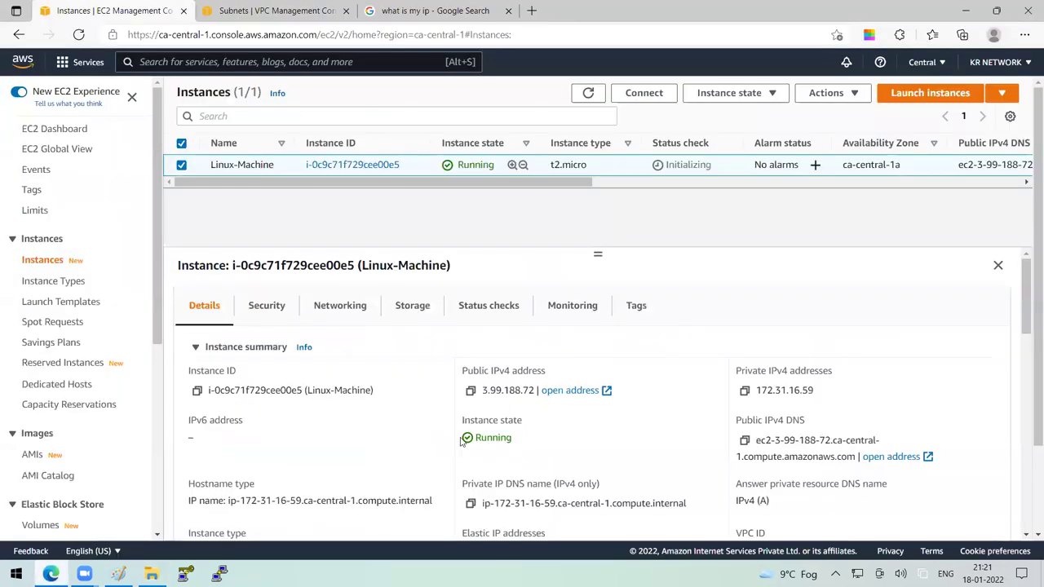
Paste the public IPv4 address 3.99.188.72 as PuTTY's host name and expand the SSH settings.
left_click(470, 391)
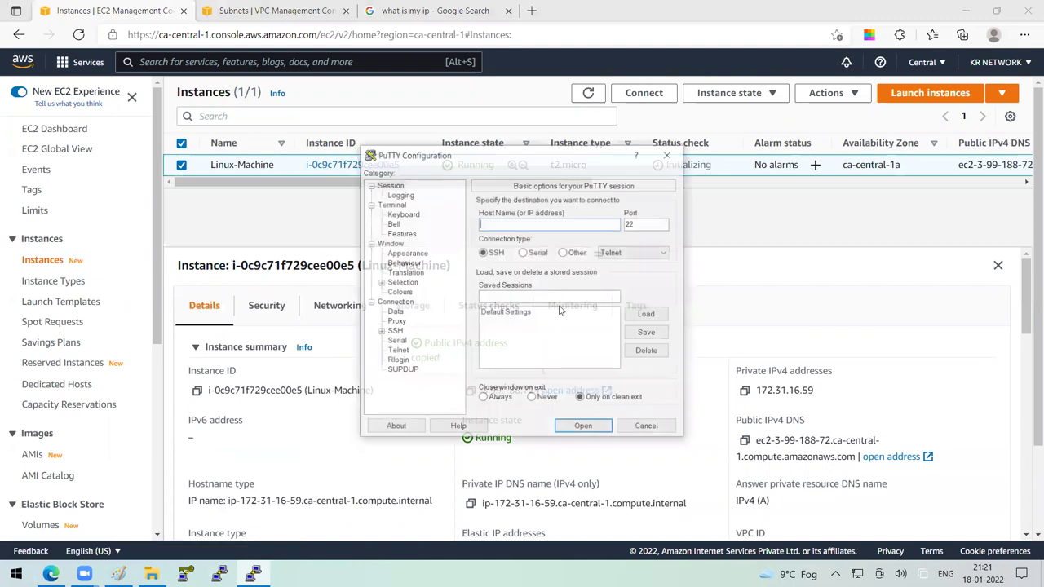
key("ctrl+v")
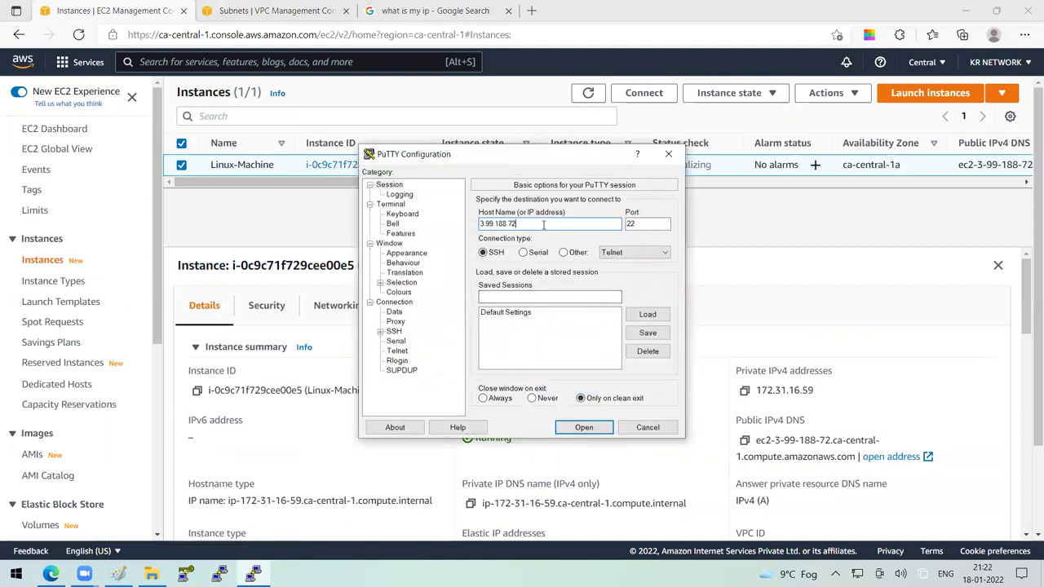
left_click(380, 332)
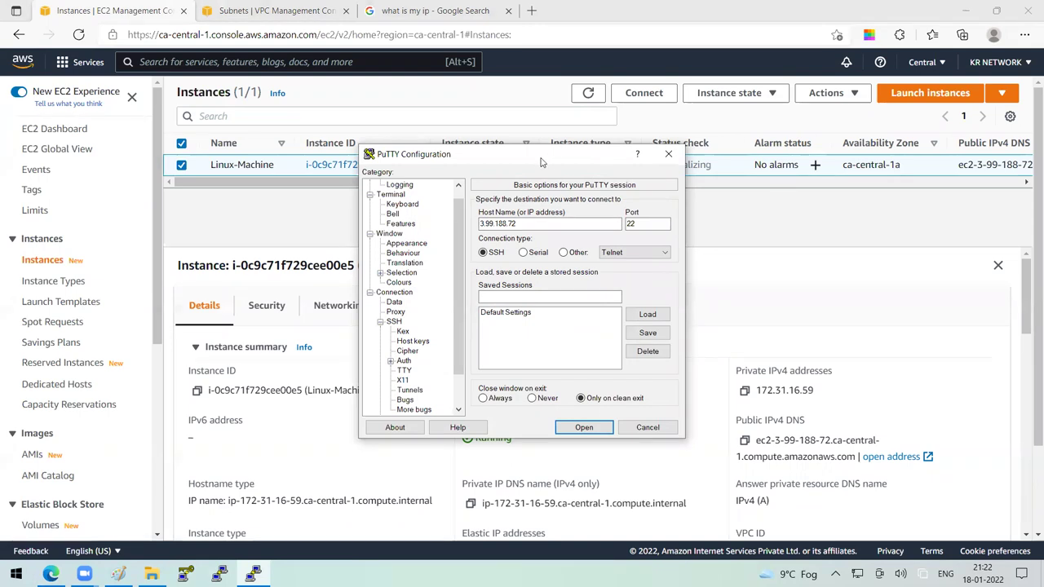
left_click_drag(543, 162, 473, 229)
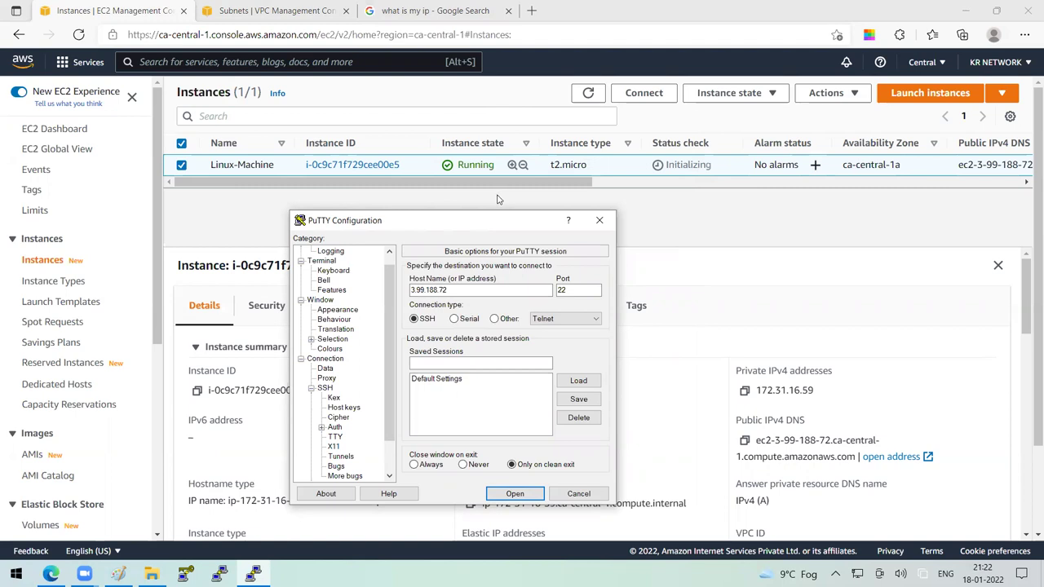
Check the user name on Linux-Machine's Connect page, then Google 'default user for ec2 instance'.
left_click(638, 96)
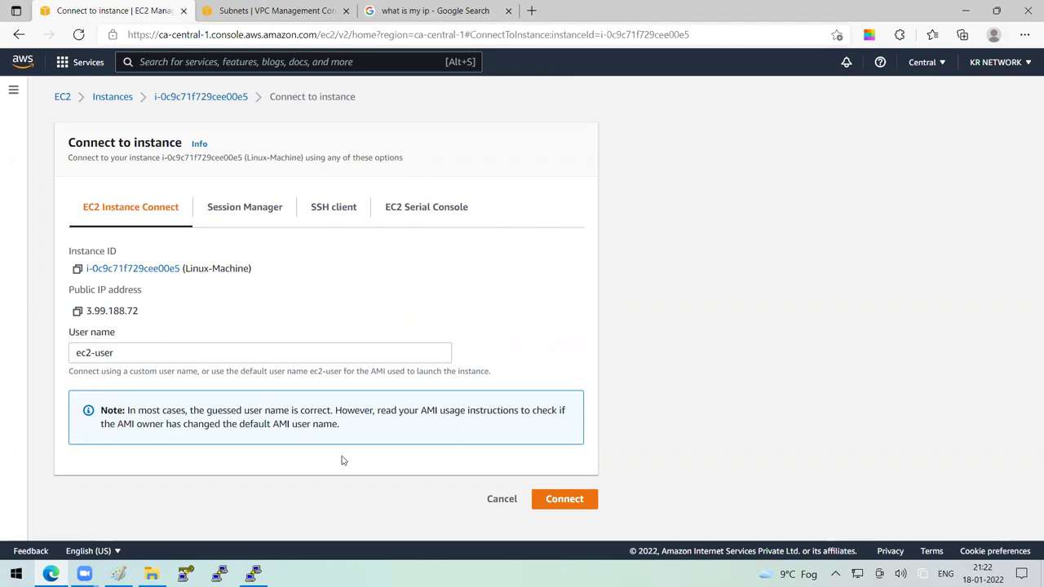
left_click(501, 503)
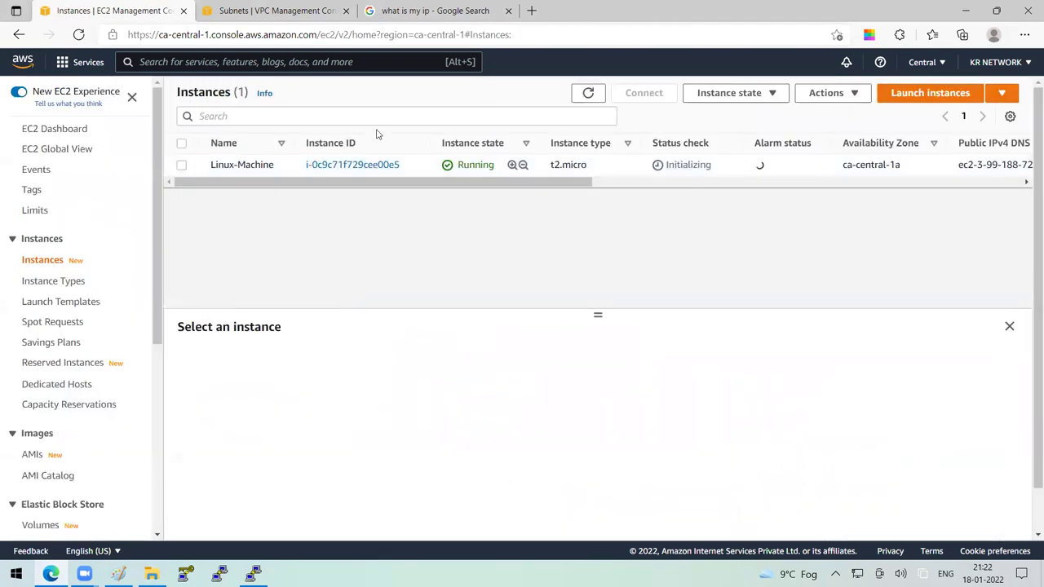
left_click(400, 11)
left_click_drag(98, 65, 93, 62)
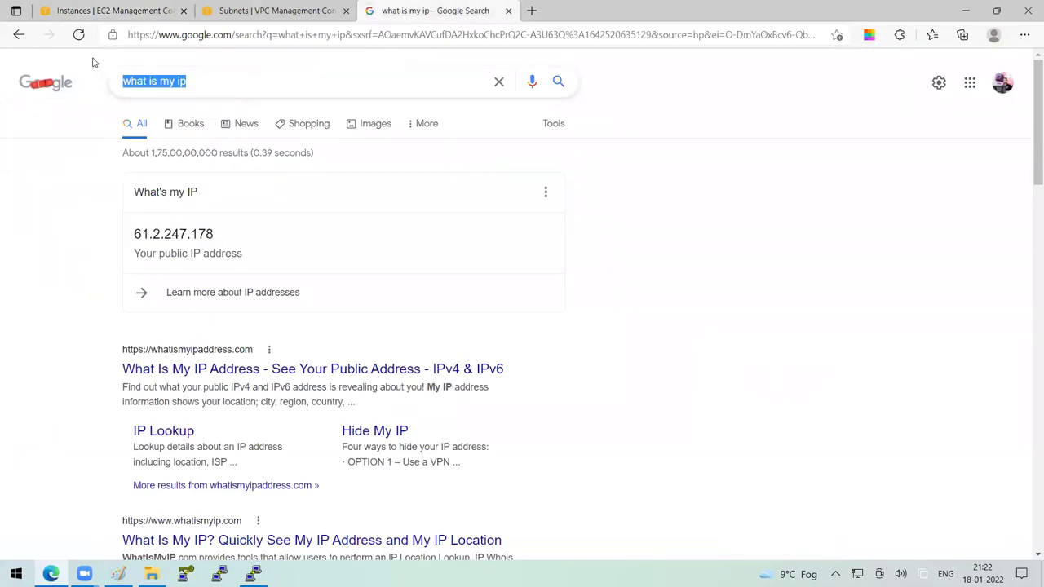
type("delfault")
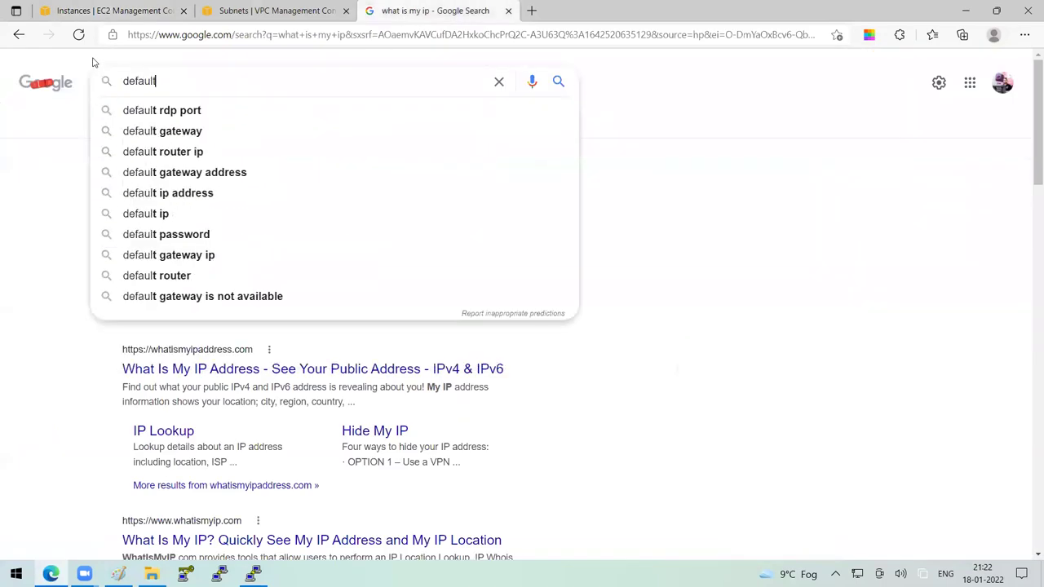
type(" user for ec")
key("Down")
key("Return")
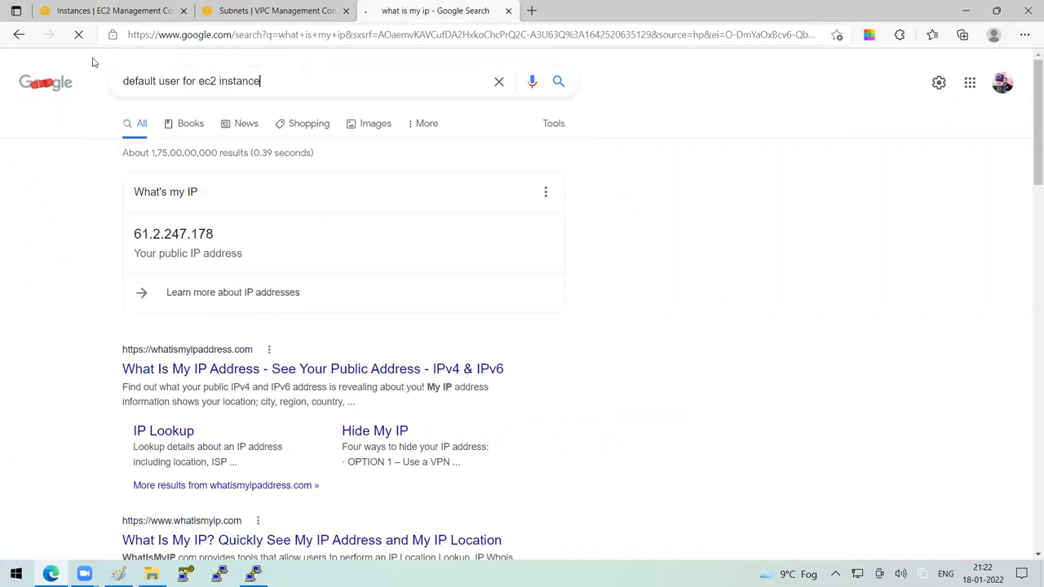
Browse the results and bring up link options for the AWS whitepaper and alestic.com results.
scroll(333, 314, "down", 3)
scroll(330, 327, "up", 3)
scroll(330, 327, "down", 2)
scroll(330, 327, "down", 3)
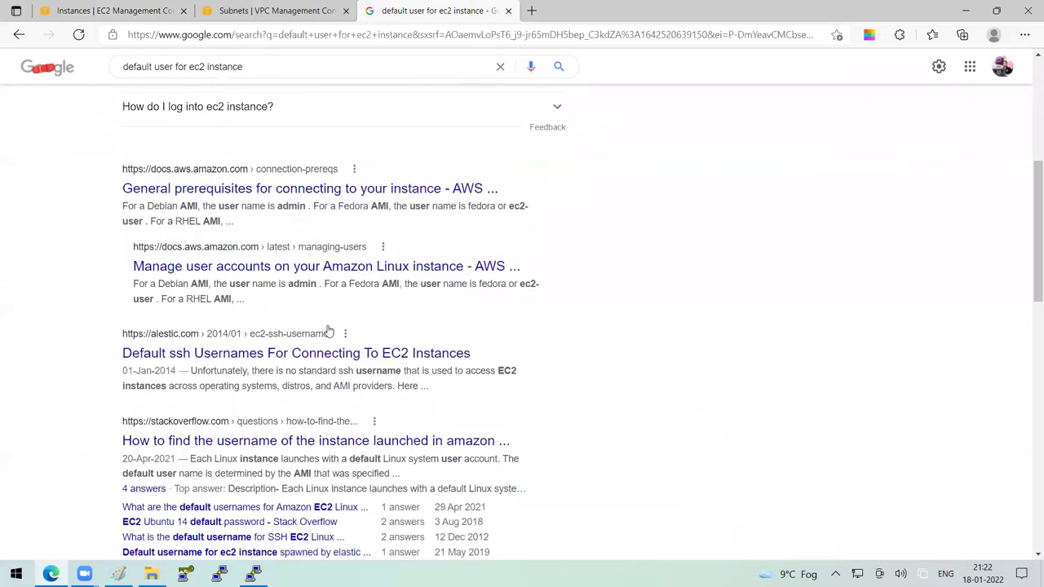
scroll(330, 329, "down", 3)
scroll(329, 329, "down", 1)
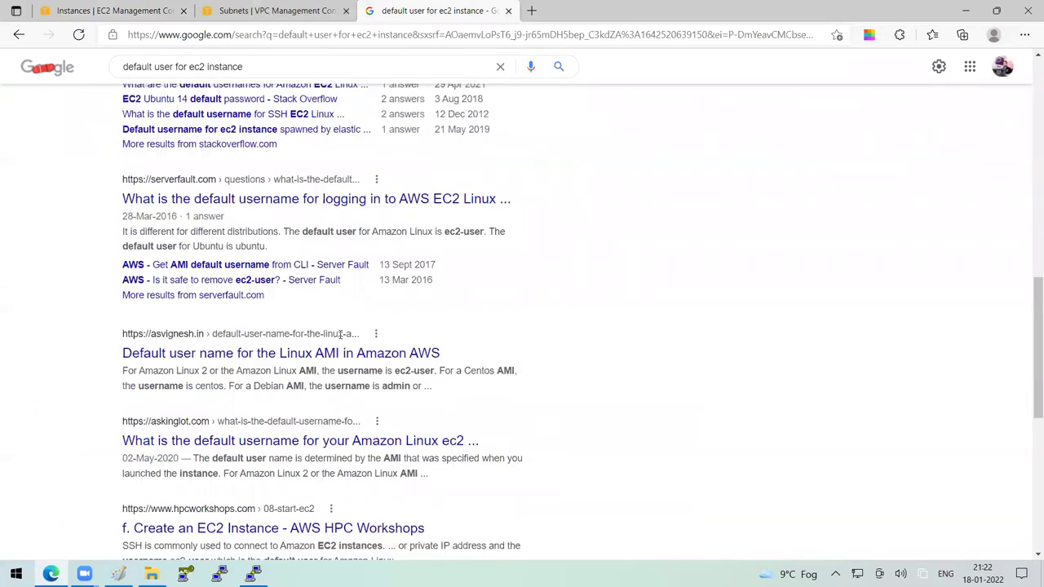
scroll(340, 337, "down", 2)
scroll(341, 337, "down", 2)
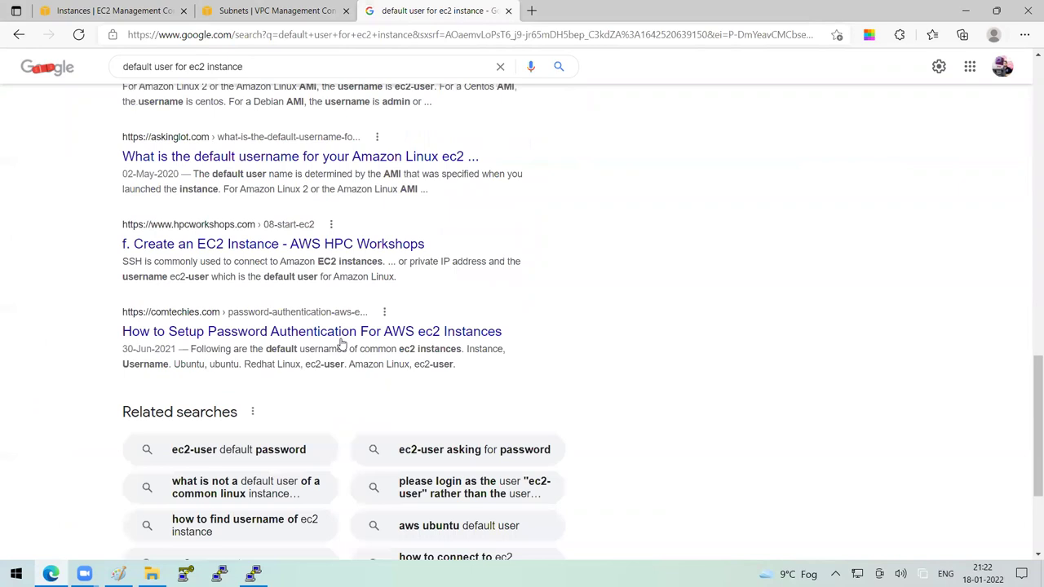
scroll(340, 341, "down", 2)
scroll(340, 343, "up", 7)
scroll(340, 344, "up", 8)
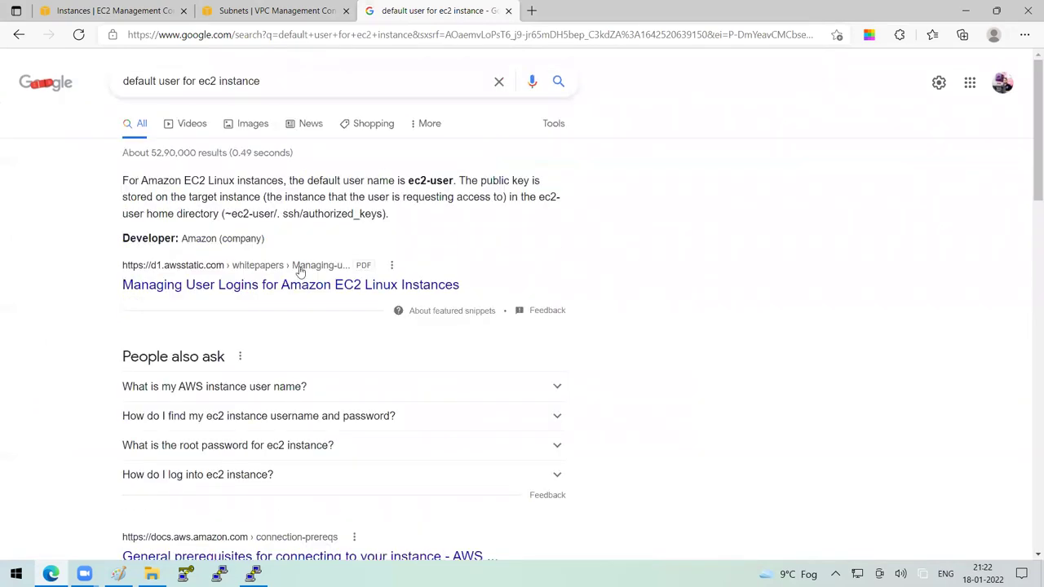
right_click(292, 290)
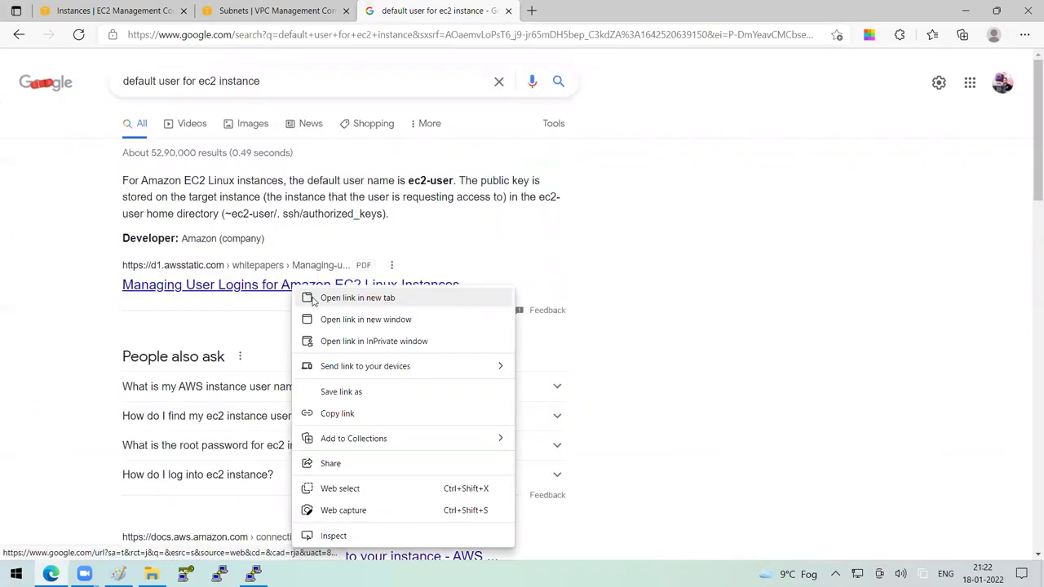
scroll(143, 326, "down", 4)
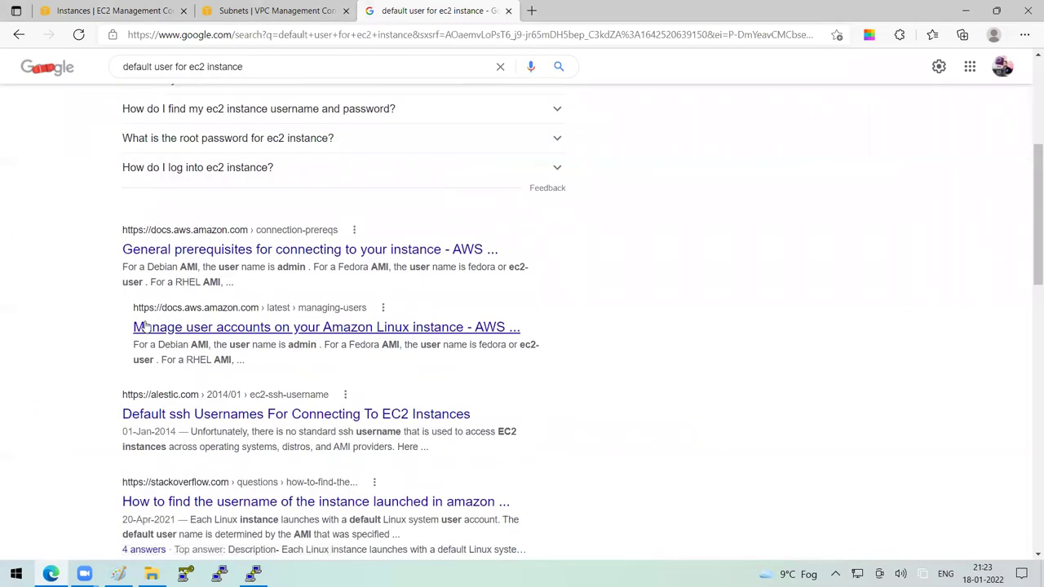
right_click(242, 424)
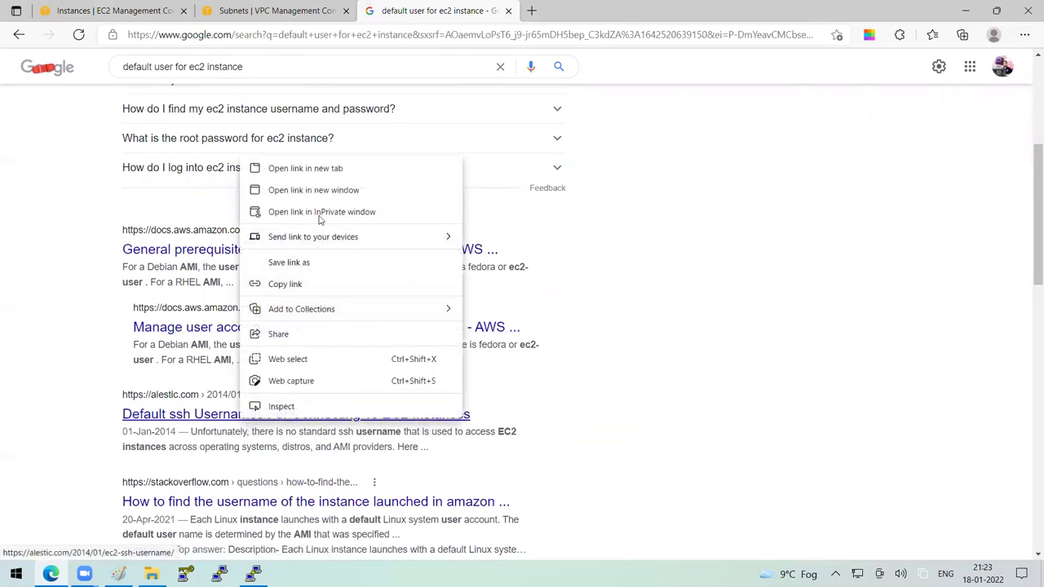
Find ec2-user for RHEL 6.4 and later in alestic's usernames table, then return to EC2 Instances.
left_click(286, 168)
left_click(601, 10)
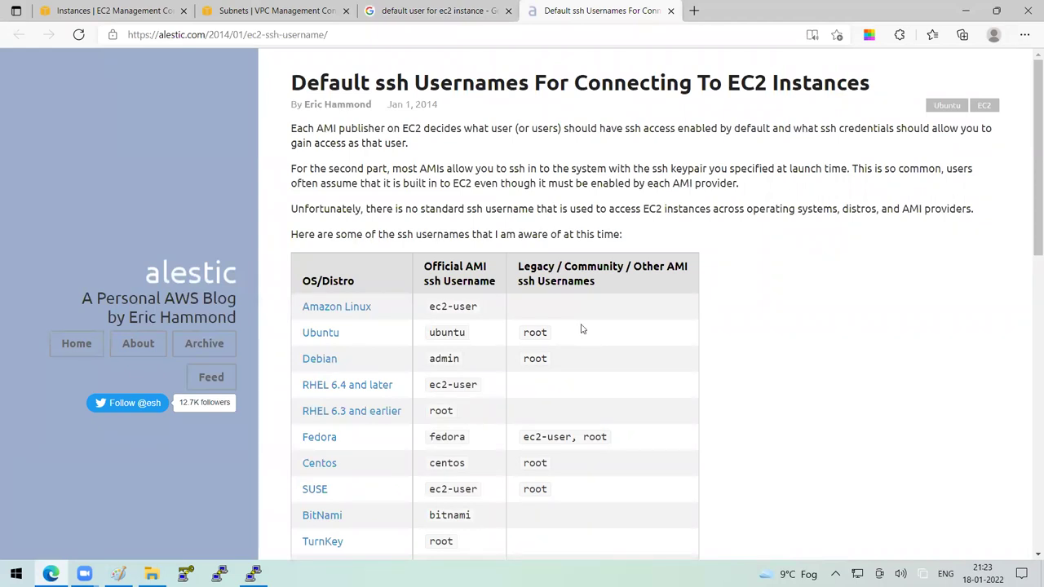
scroll(584, 339, "down", 2)
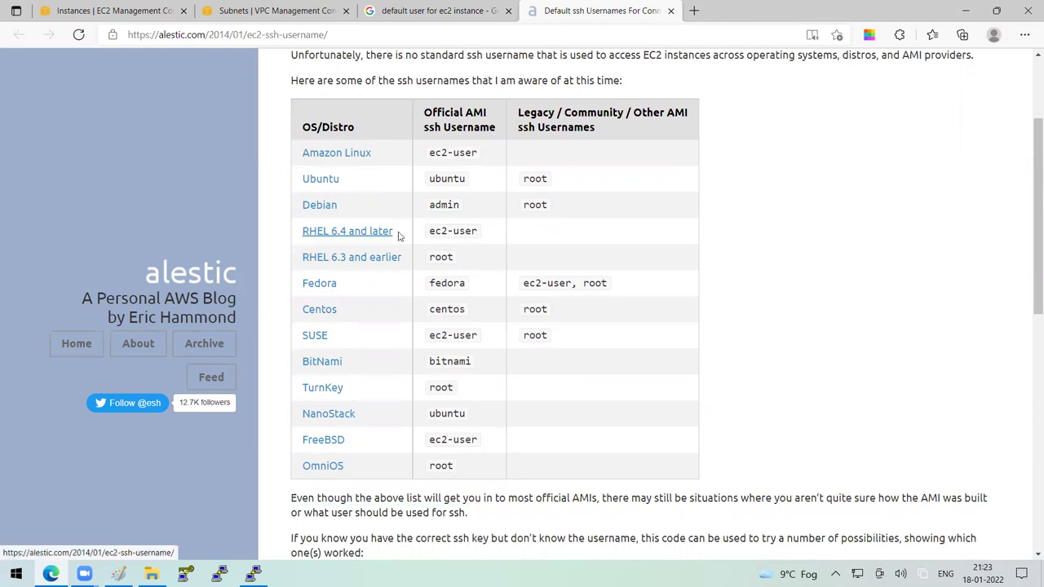
left_click_drag(433, 232, 477, 234)
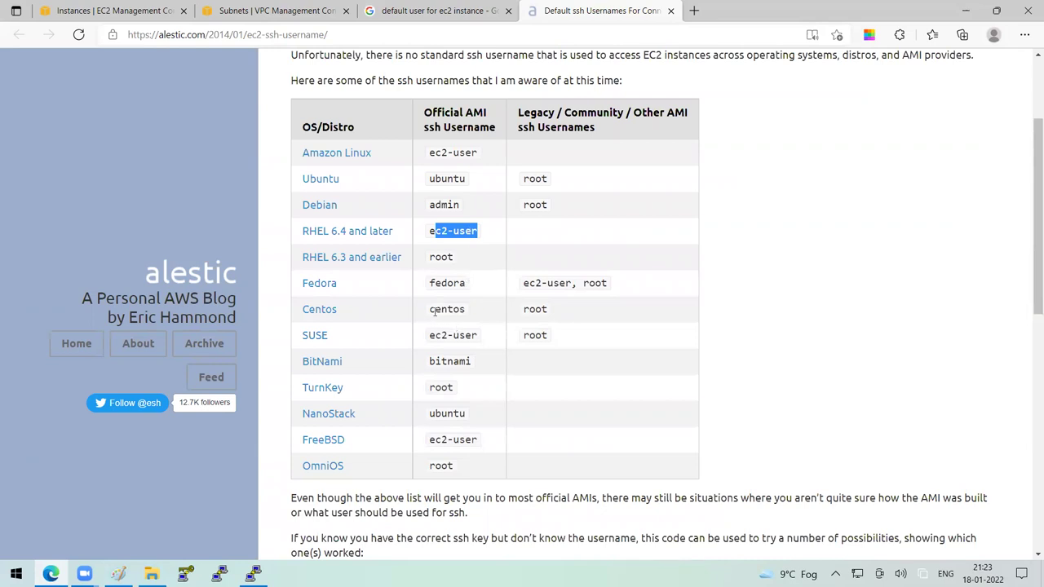
left_click_drag(435, 311, 468, 309)
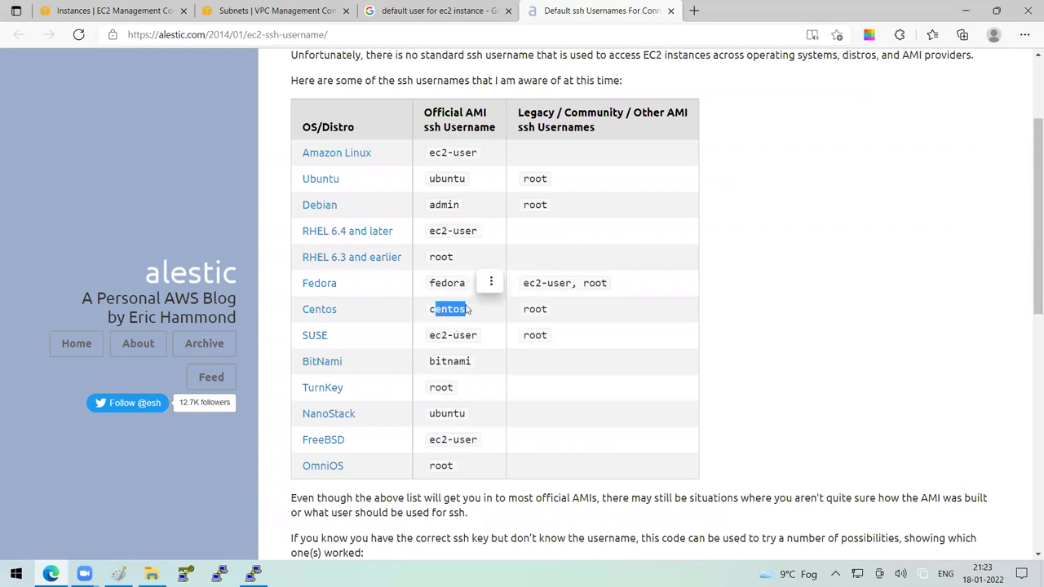
left_click(135, 6)
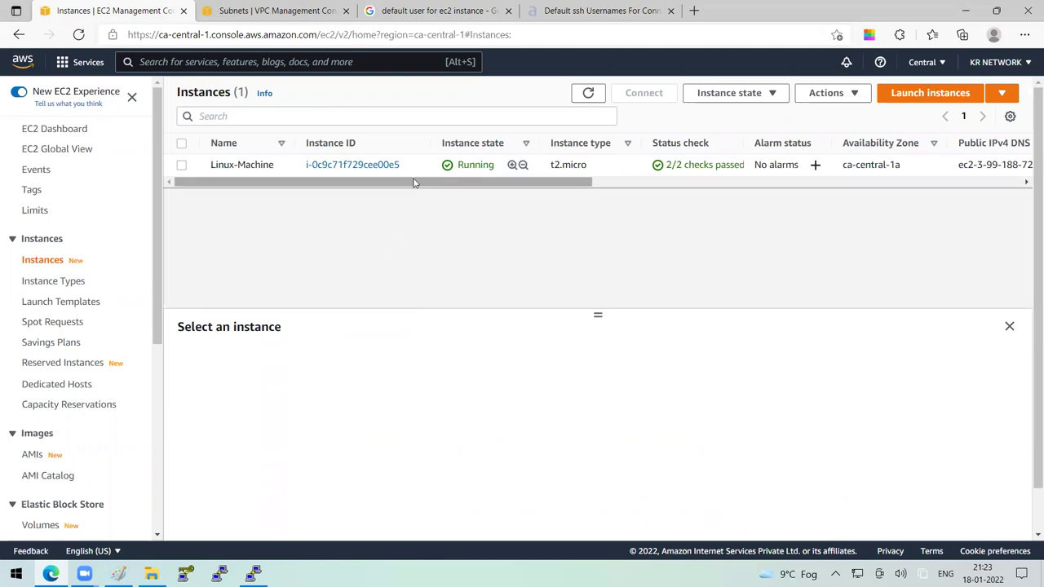
Choose the mysecurekey private key from Downloads for PuTTY's SSH authentication.
left_click(253, 573)
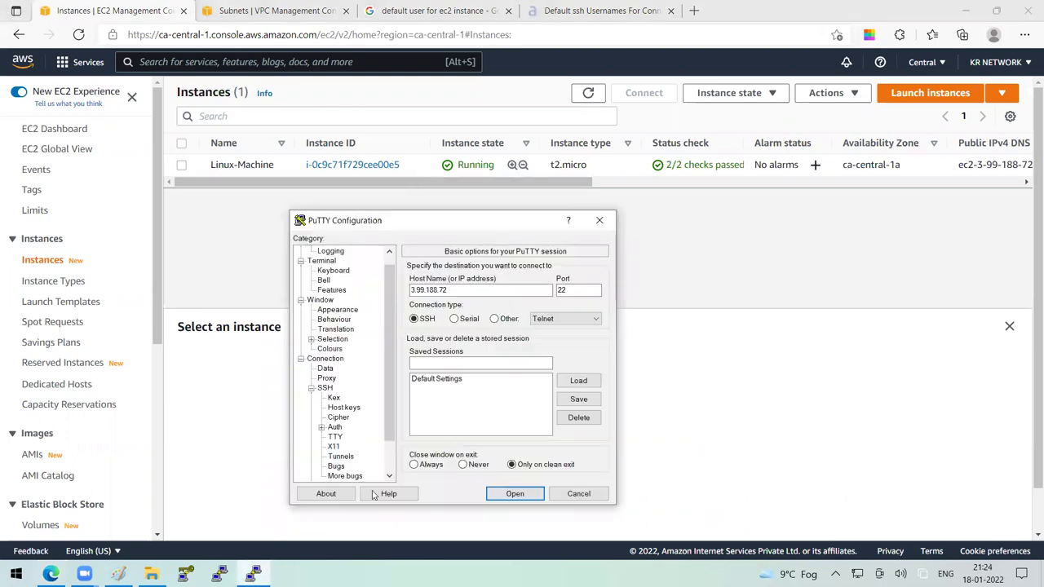
left_click(470, 294)
left_click(334, 426)
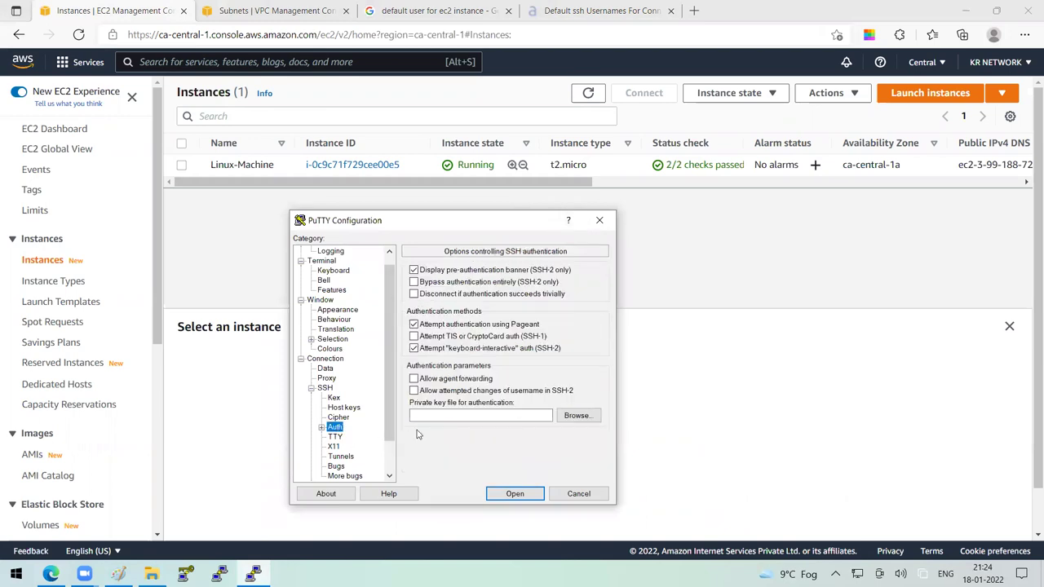
left_click(577, 416)
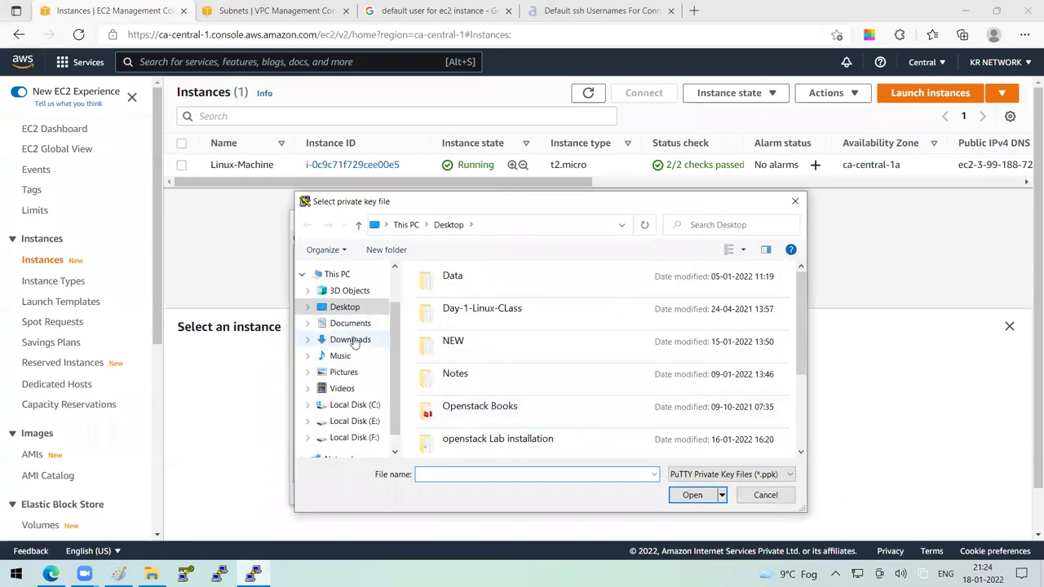
left_click(355, 341)
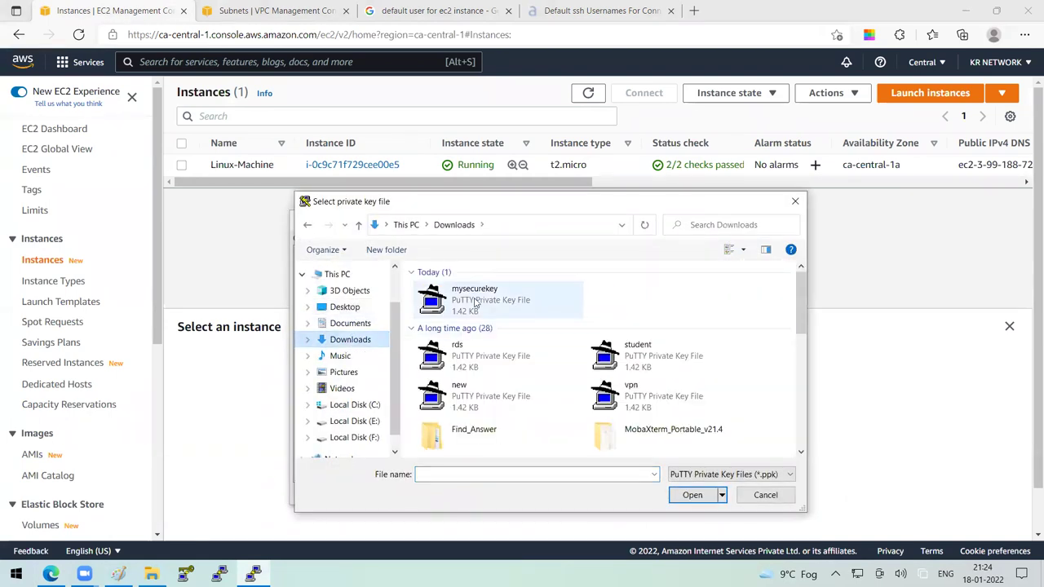
mouse_move(475, 300)
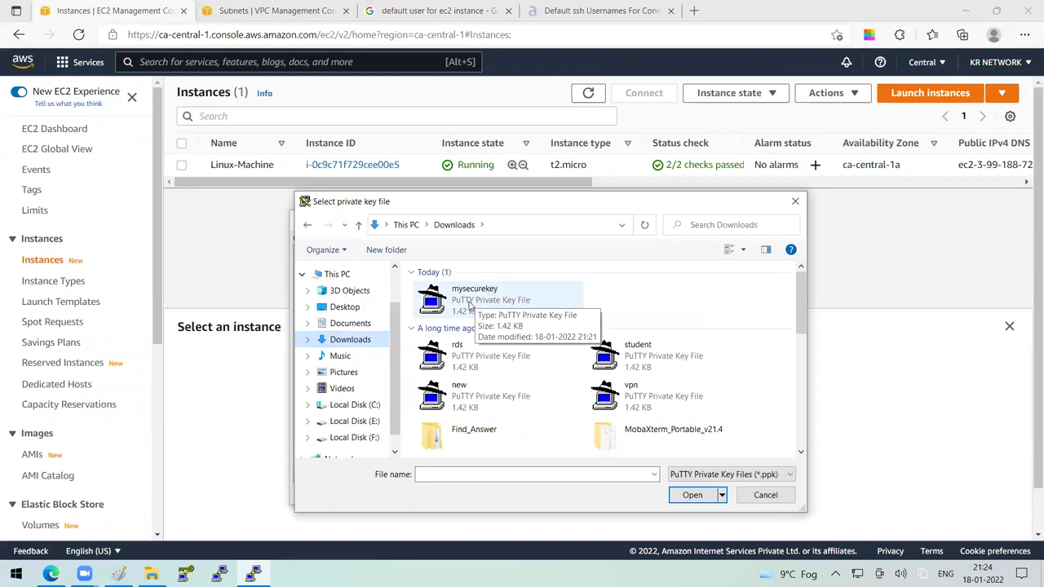
left_click(472, 305)
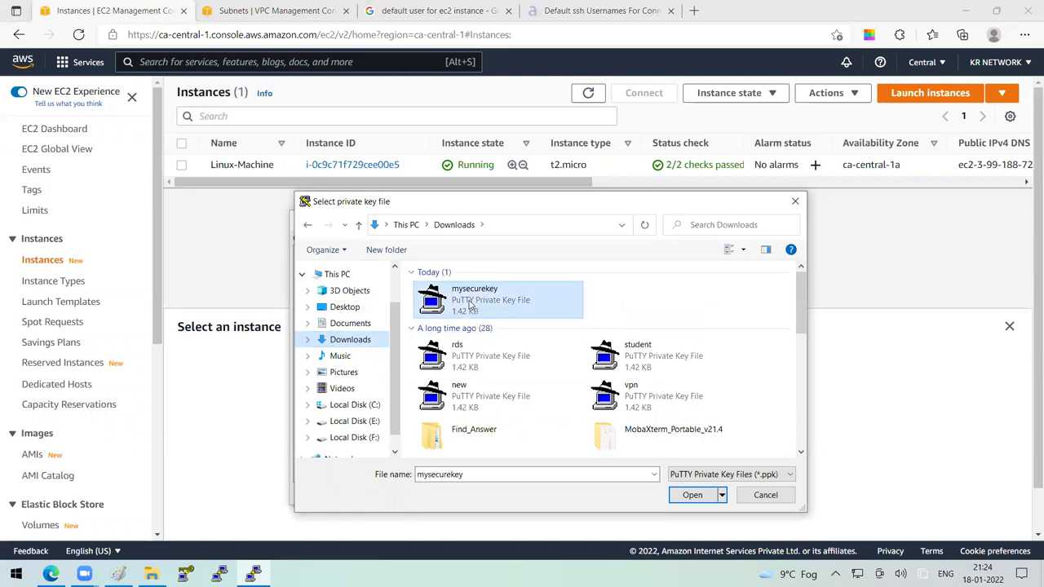
left_click(688, 497)
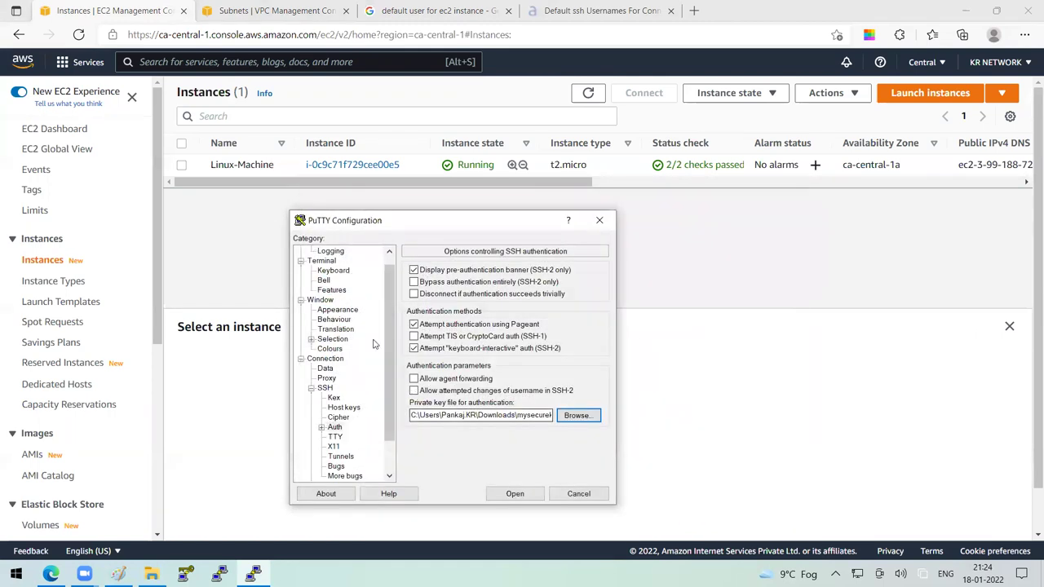
left_click_drag(386, 319, 402, 283)
left_click(327, 252)
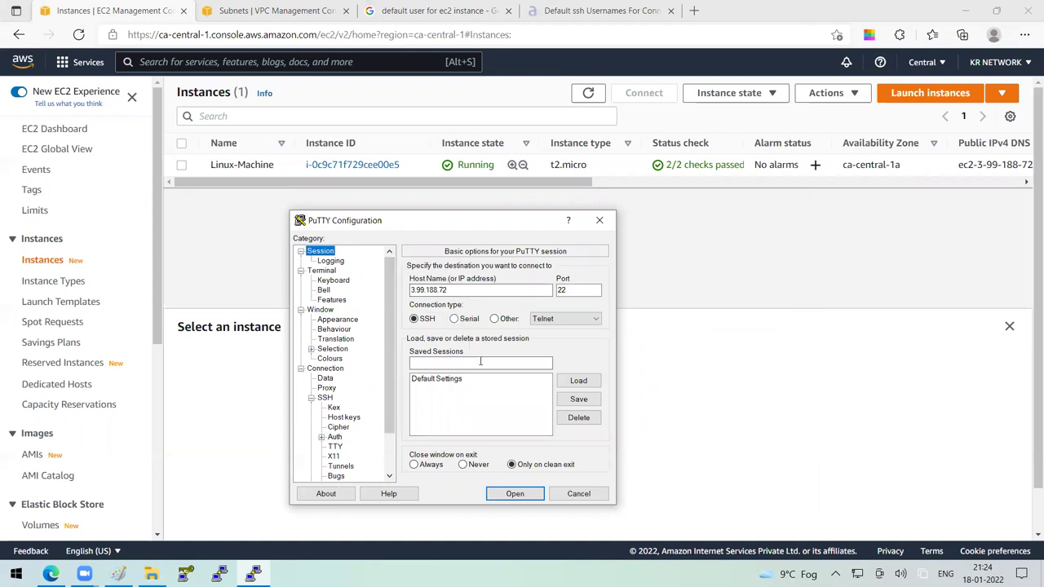
Connect to 3.99.188.72, accept the host key, and log in as ec2-user.
left_click(514, 494)
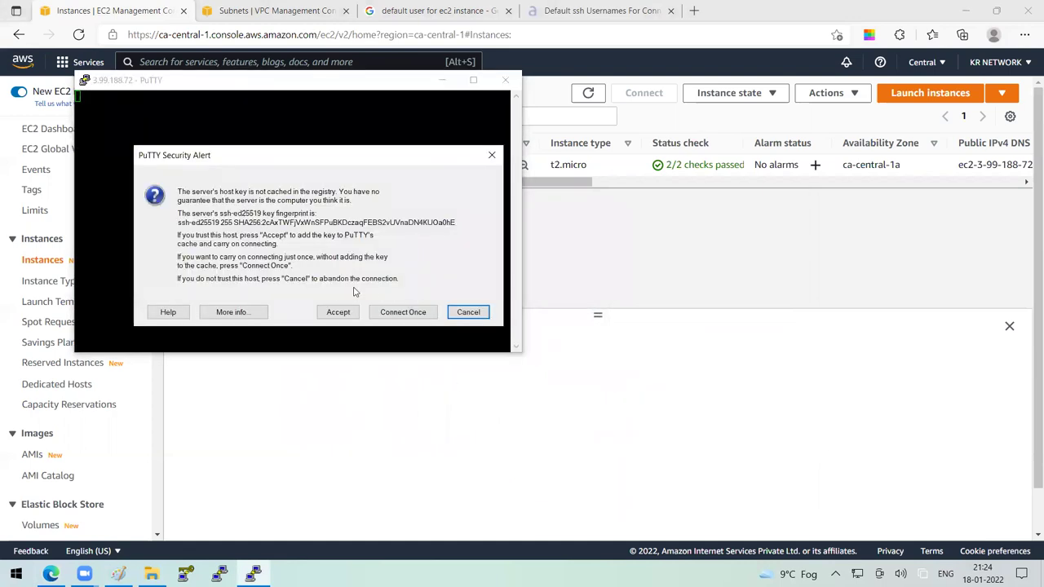
left_click(337, 314)
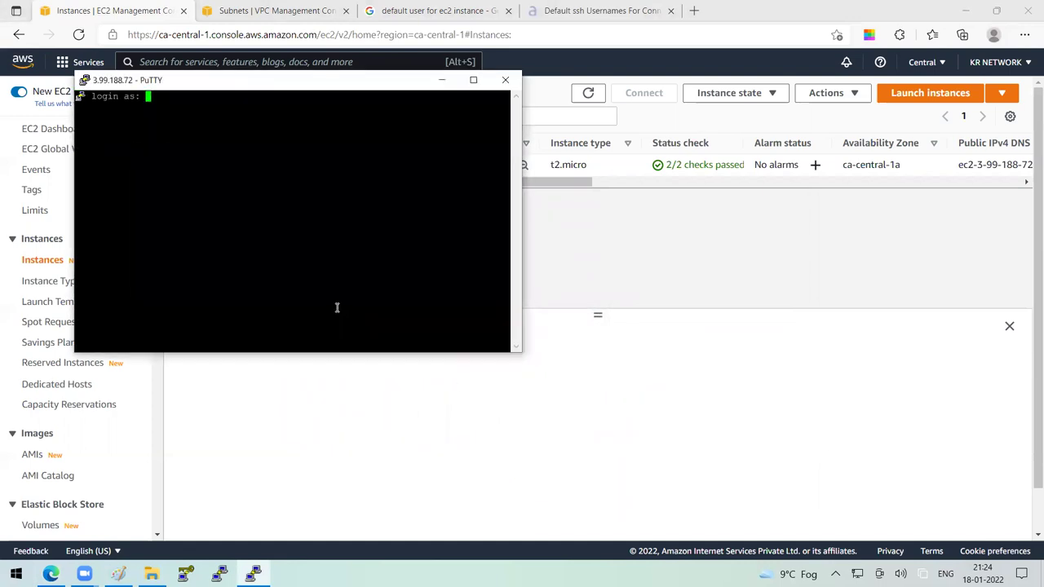
type("ec2-user")
key("Return")
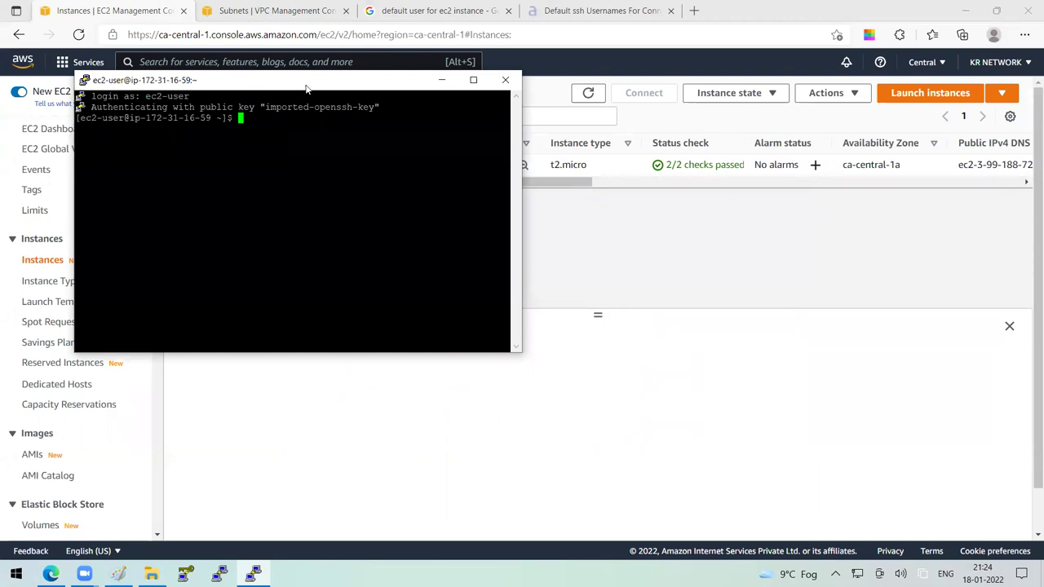
Become root with sudo su -.
left_click_drag(307, 88, 483, 194)
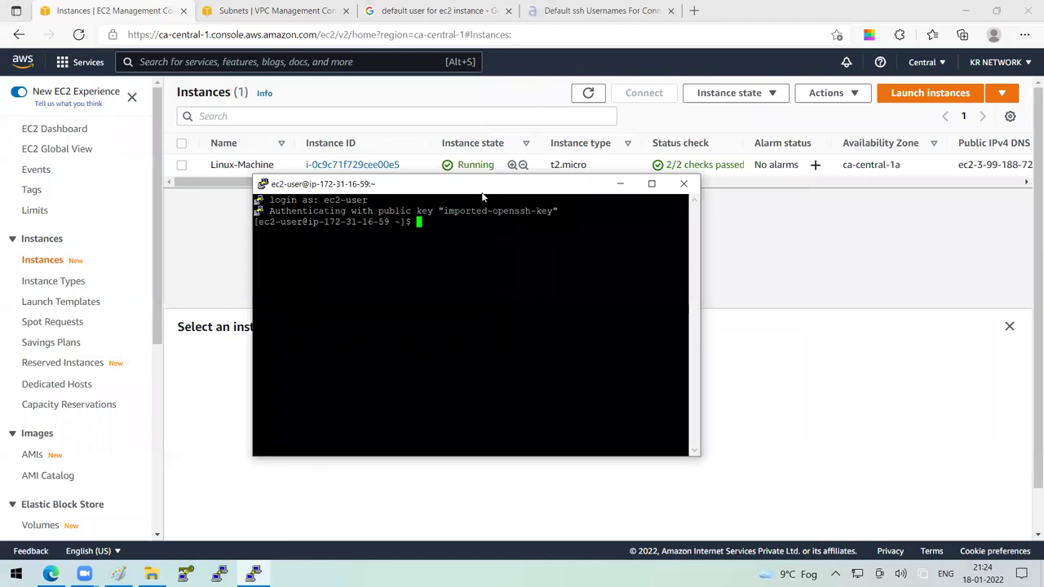
left_click_drag(482, 197, 488, 213)
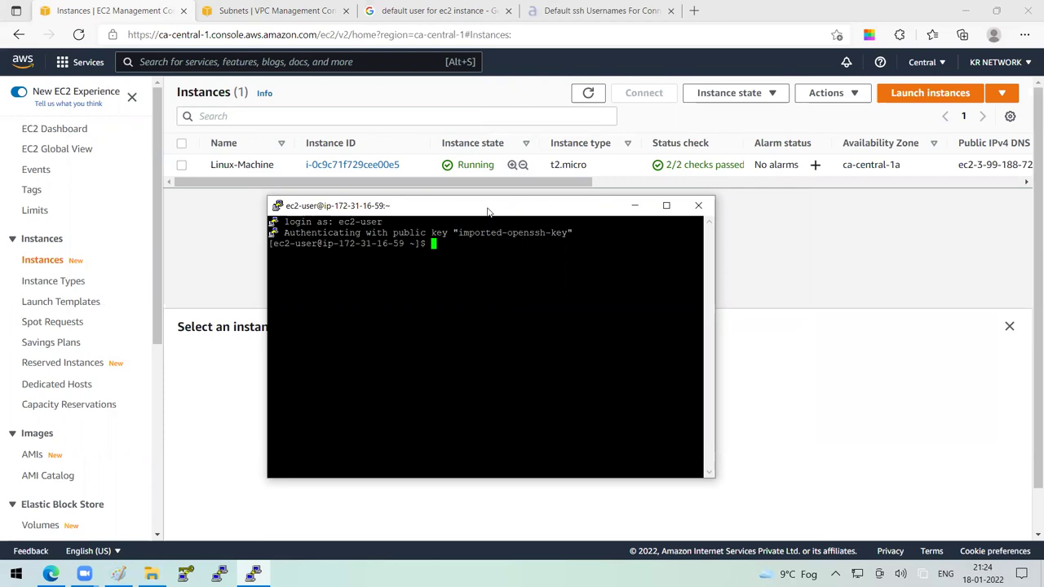
type("sudo su -")
key("Return")
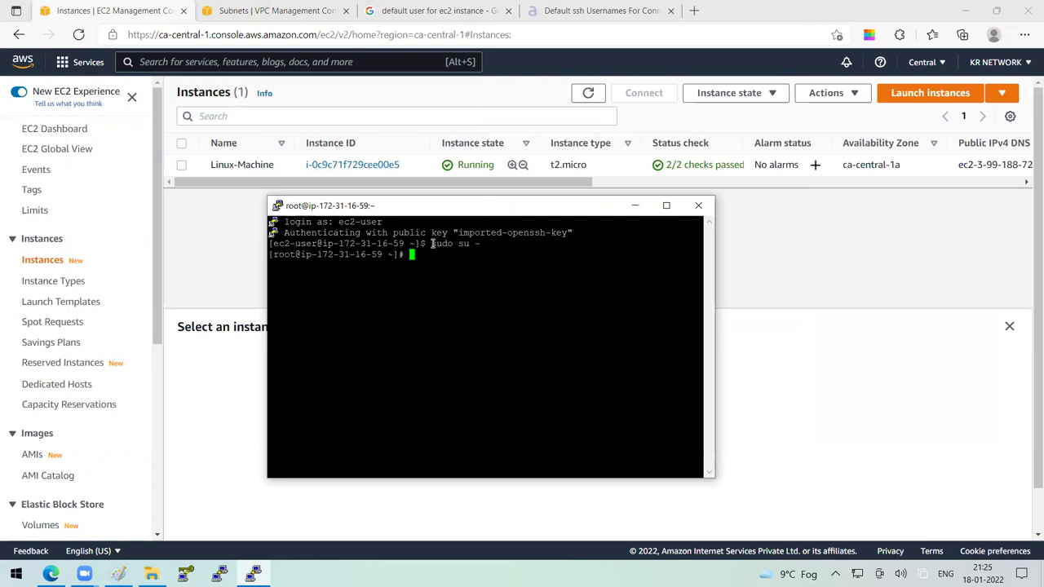
Run df -kh and note the 10G size and usage of /dev/xvda2.
left_click_drag(432, 243, 476, 243)
left_click(442, 267)
left_click_drag(715, 299, 911, 300)
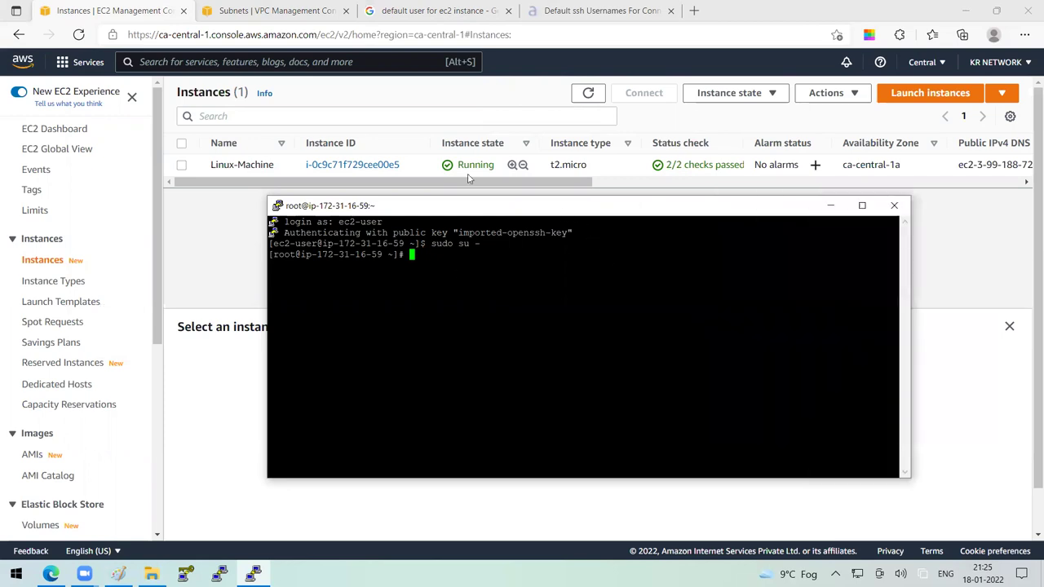
left_click_drag(469, 206, 364, 170)
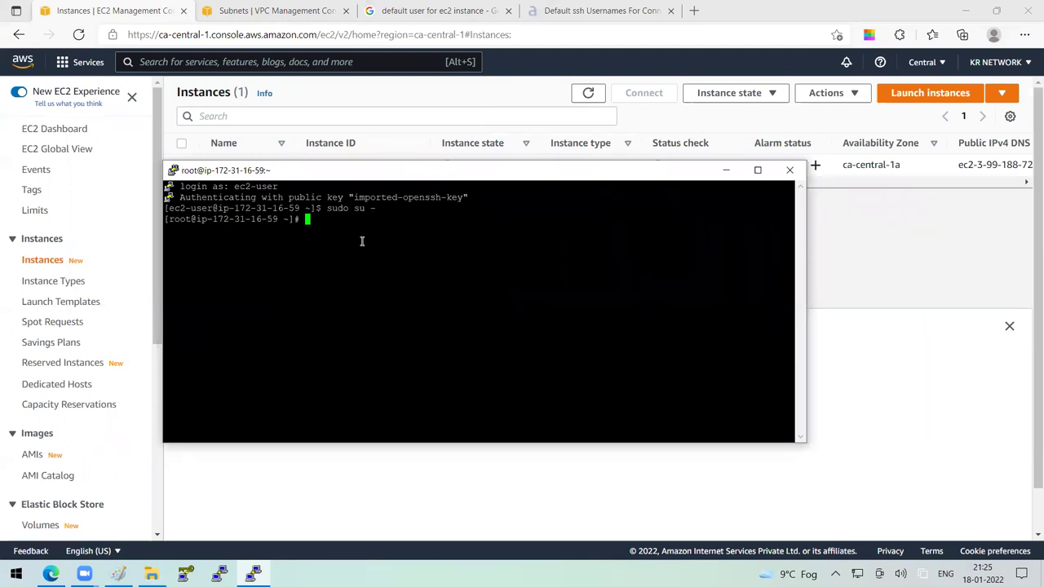
type("df -kh")
key("Return")
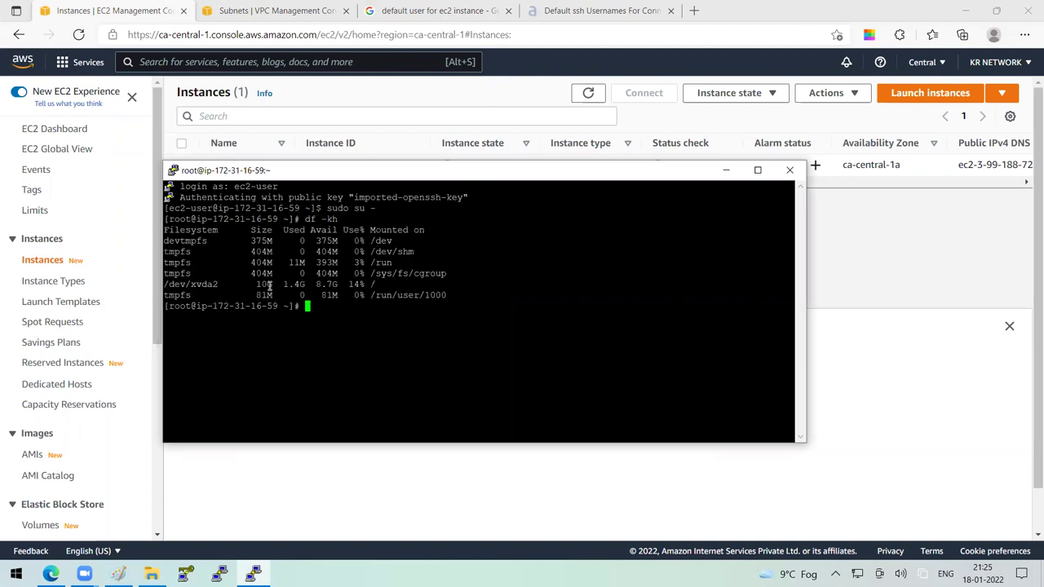
mouse_move(257, 284)
left_mouse_down()
mouse_move(310, 285)
mouse_move(275, 283)
left_mouse_up()
left_click(257, 282)
left_click_drag(380, 284, 372, 284)
left_click(399, 340)
Run lscpu and note the CPU count of 1.
type("lscpu")
key("Return")
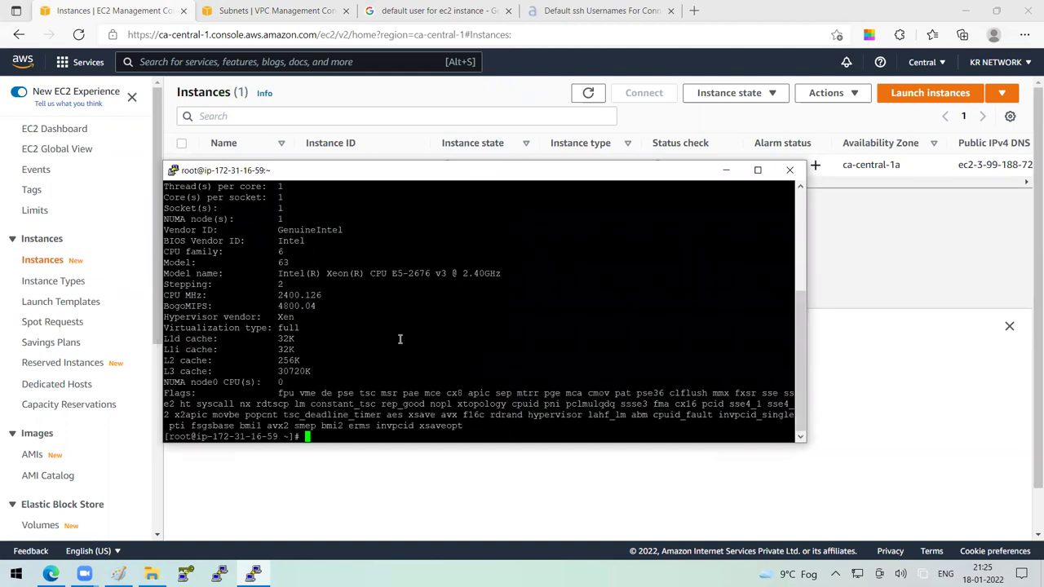
scroll(424, 353, "up", 3)
scroll(424, 352, "up", 2)
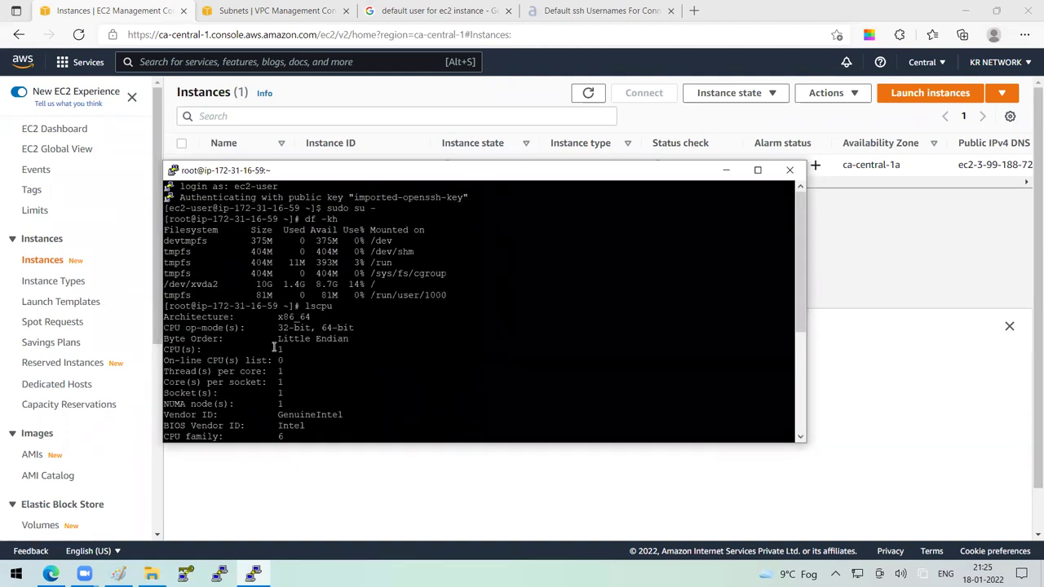
left_click_drag(275, 347, 284, 348)
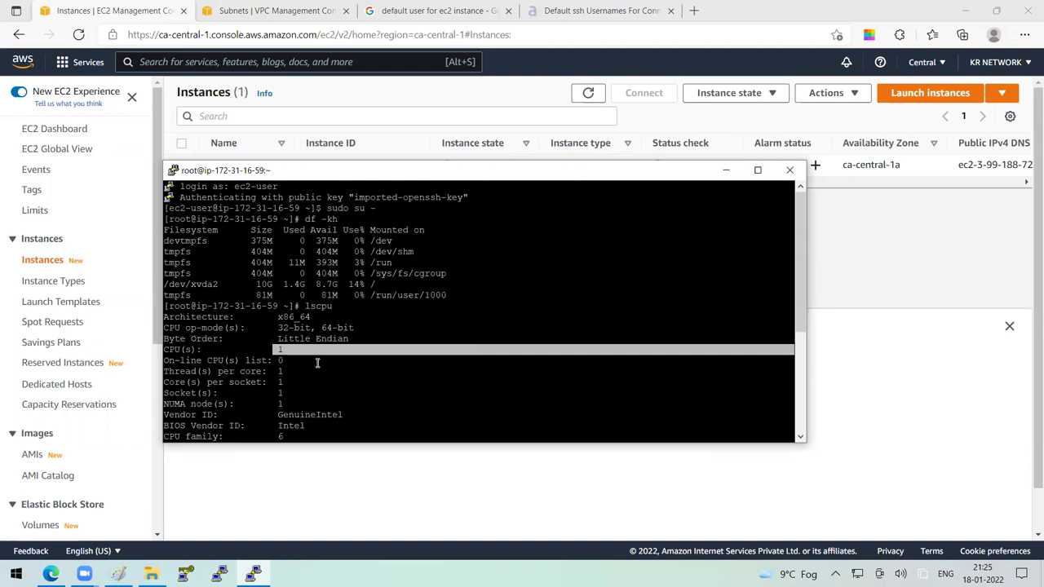
key("Return")
key("Return")
Run free -h, fdisk -l and lsblk to review memory, partitions and block devices.
key("Return")
key("Return")
type("free -h")
key("Return")
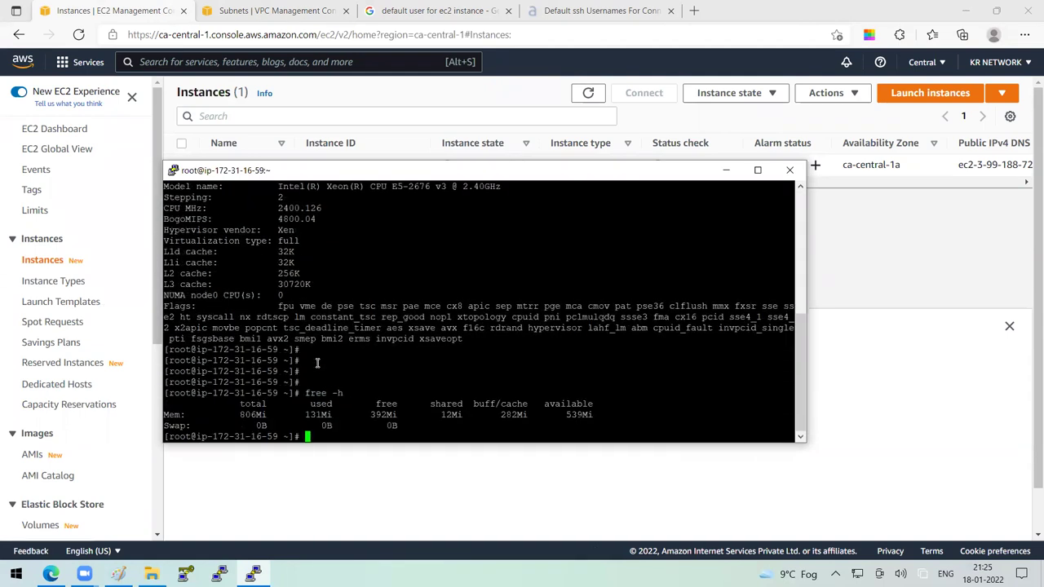
type("fdisk -l")
key("Return")
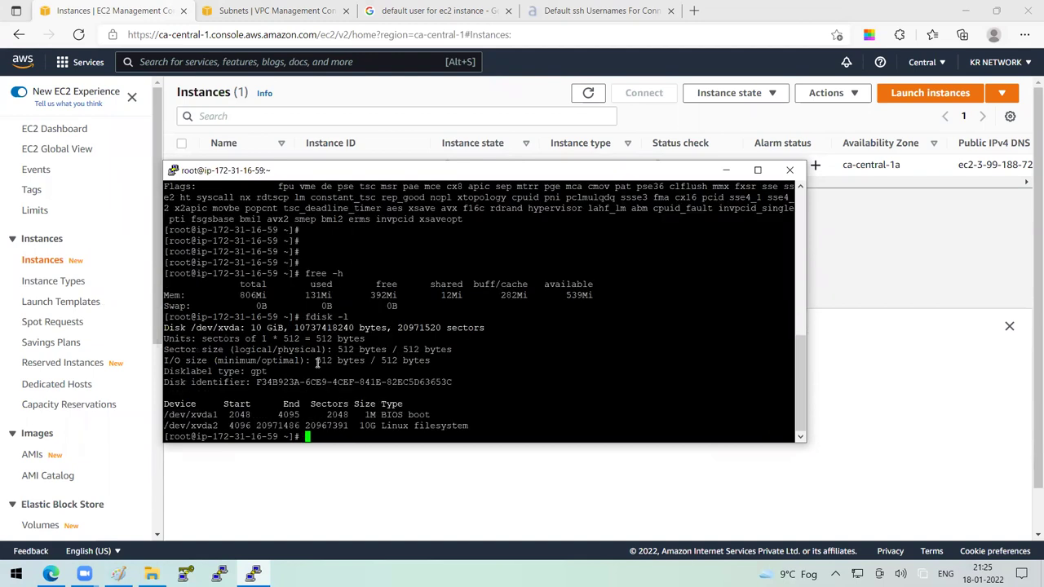
type("lsblk")
key("Return")
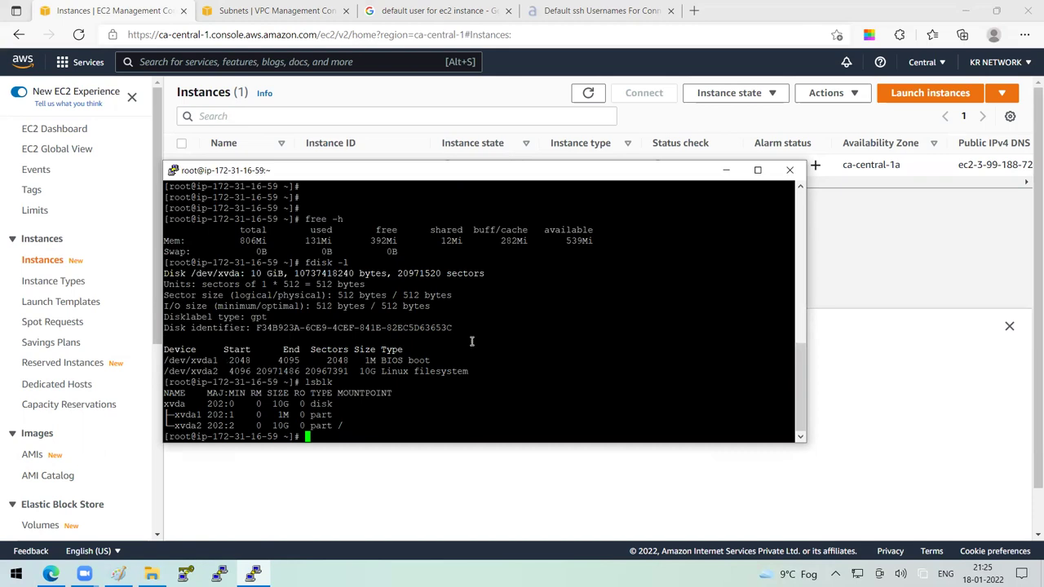
left_click_drag(246, 262, 322, 382)
left_click(323, 382)
left_click_drag(398, 418, 337, 392)
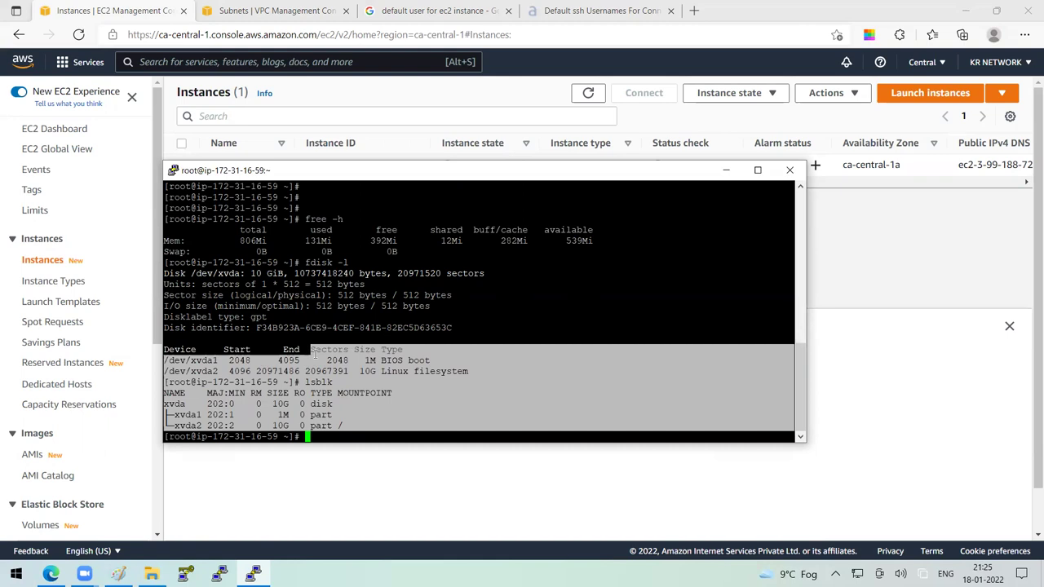
left_click_drag(258, 318, 386, 376)
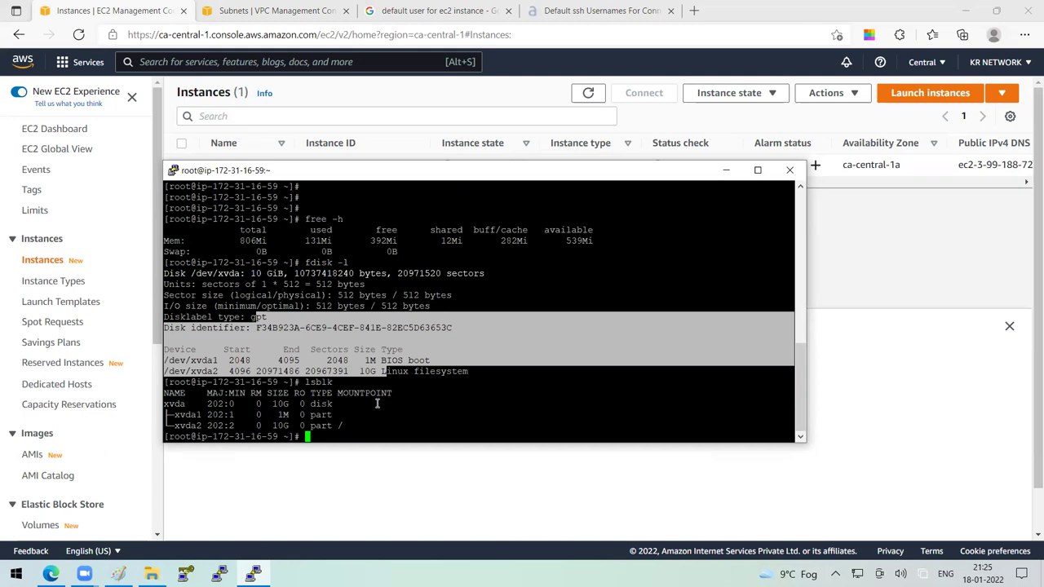
left_click(725, 172)
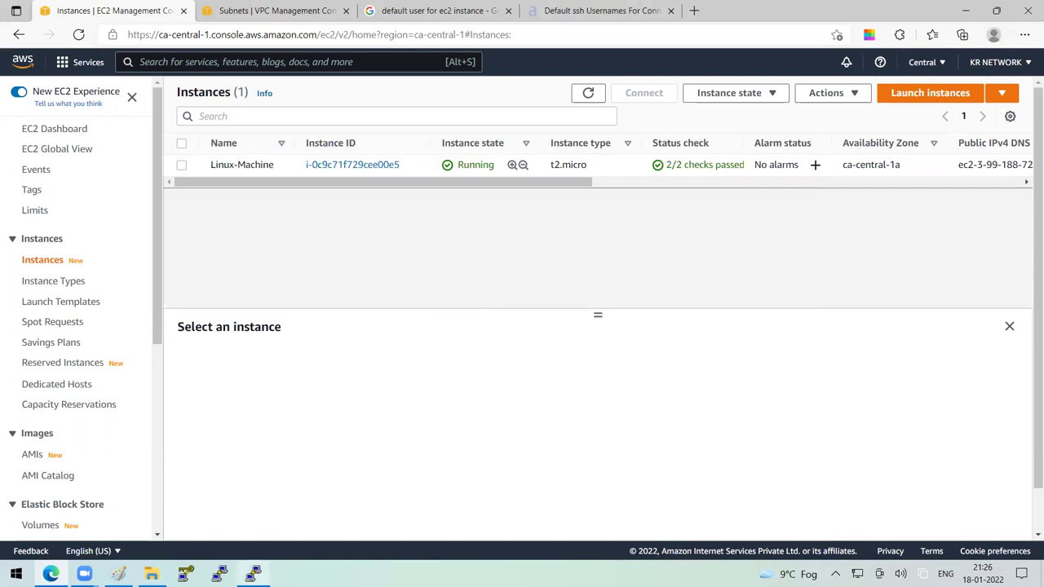
Show the Instance state menu's Stop, Reboot and Terminate options with Linux-Machine selected.
left_click(253, 574)
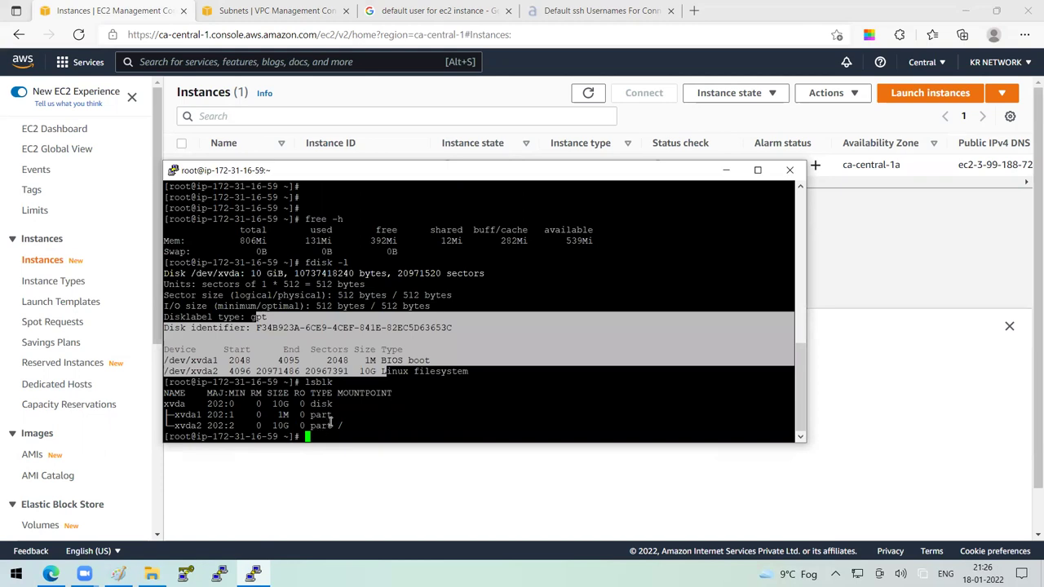
left_click(390, 398)
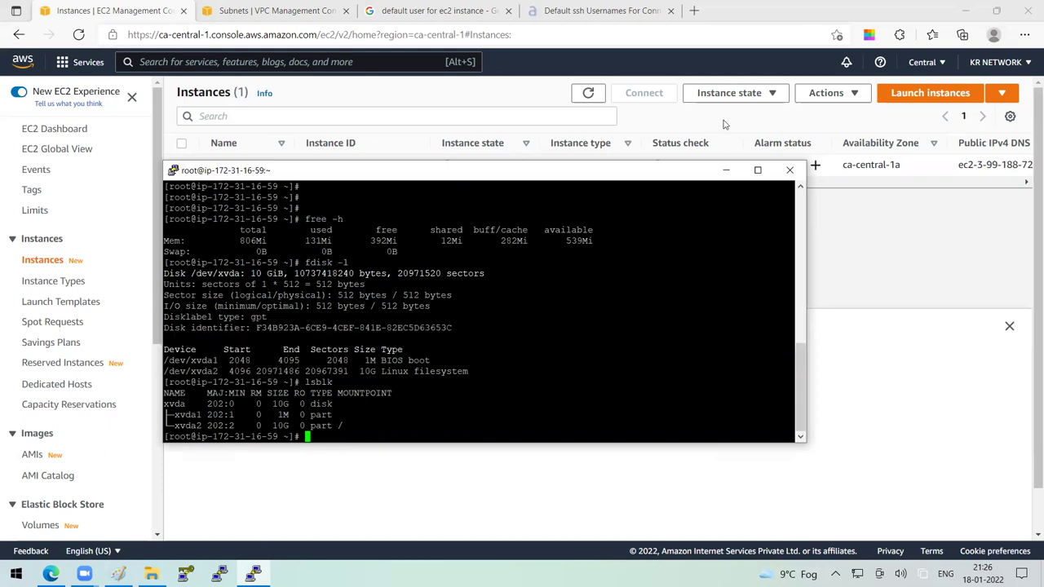
left_click(726, 172)
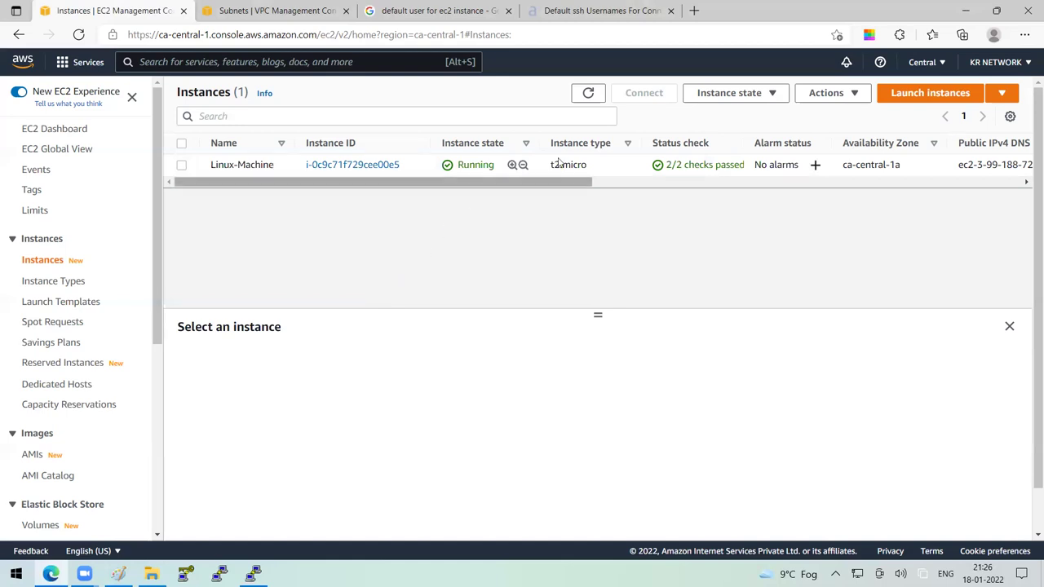
left_click(752, 102)
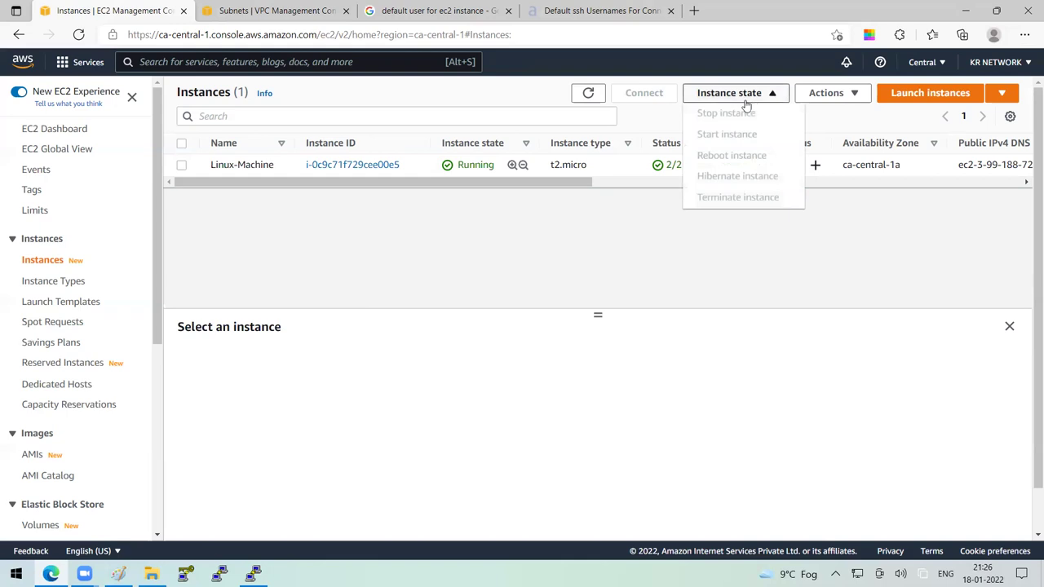
left_click(412, 171)
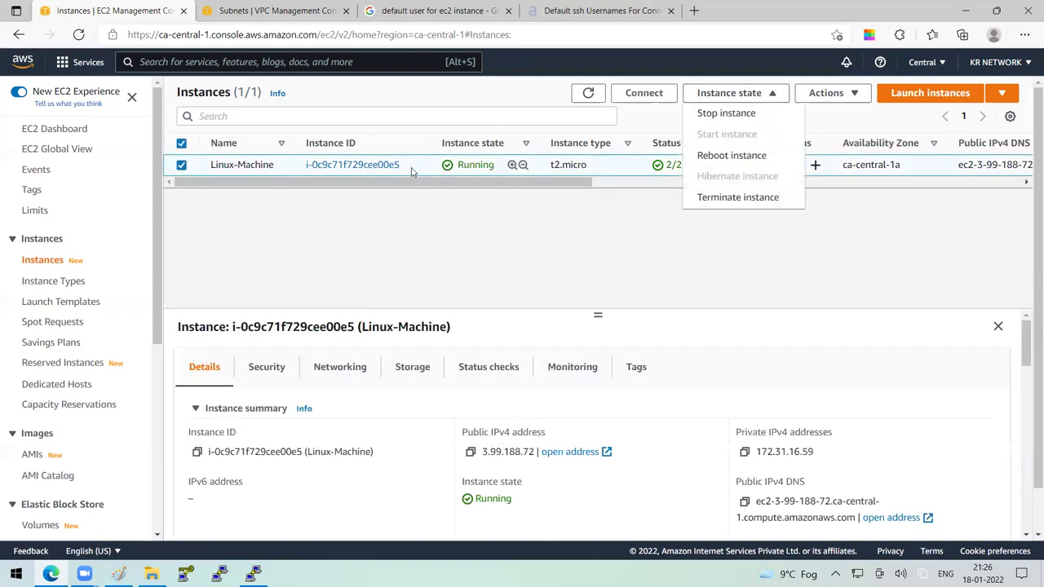
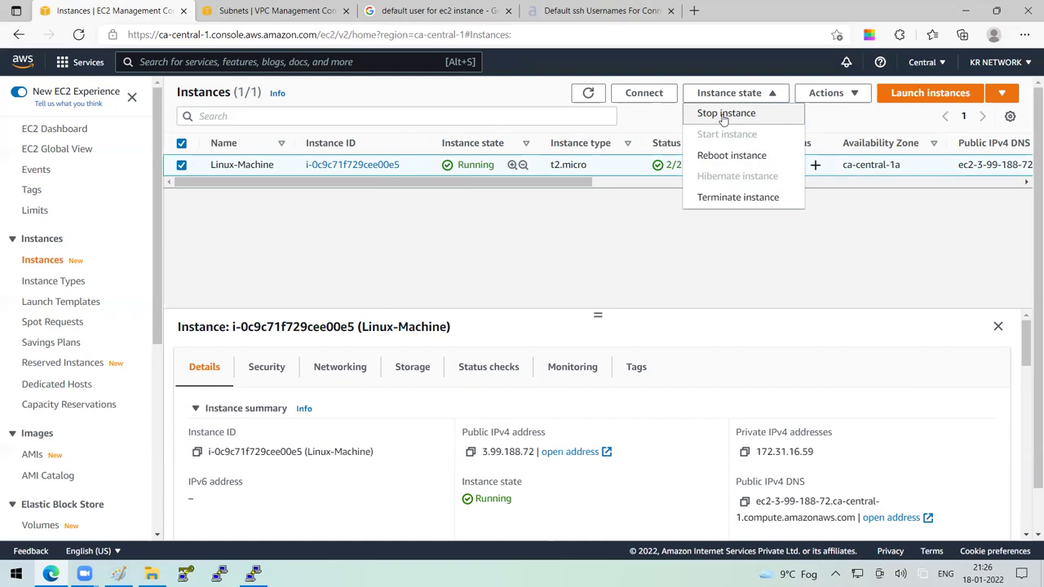
Terminate the Linux-Machine instance and close the disconnected PuTTY terminal session.
left_click(732, 200)
left_click(753, 419)
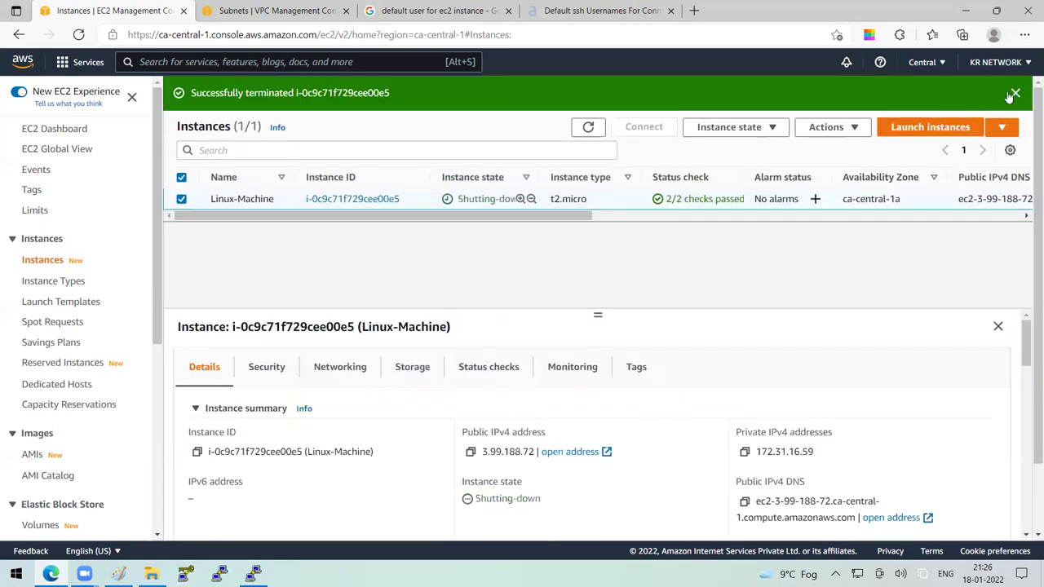
left_click(1015, 94)
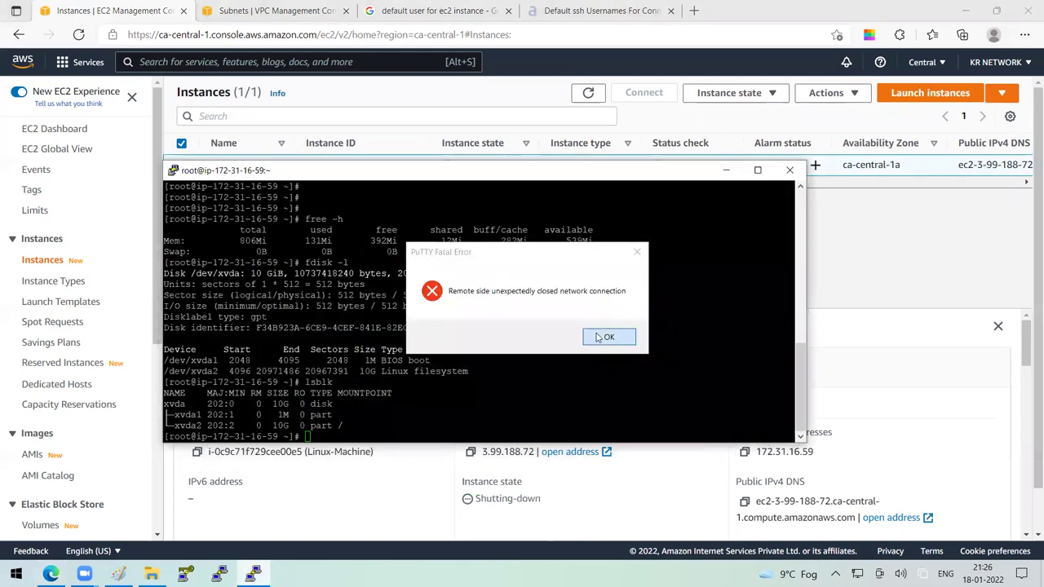
left_click(605, 335)
left_click(798, 169)
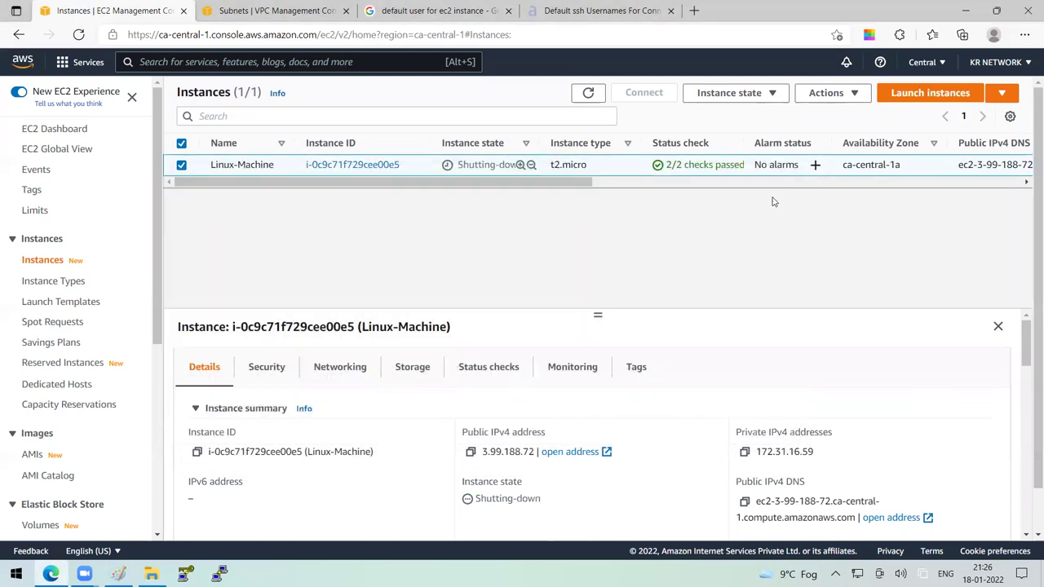
Refresh the instance list until Linux-Machine shows Terminated, then bring up the Paint whiteboard.
left_click(588, 94)
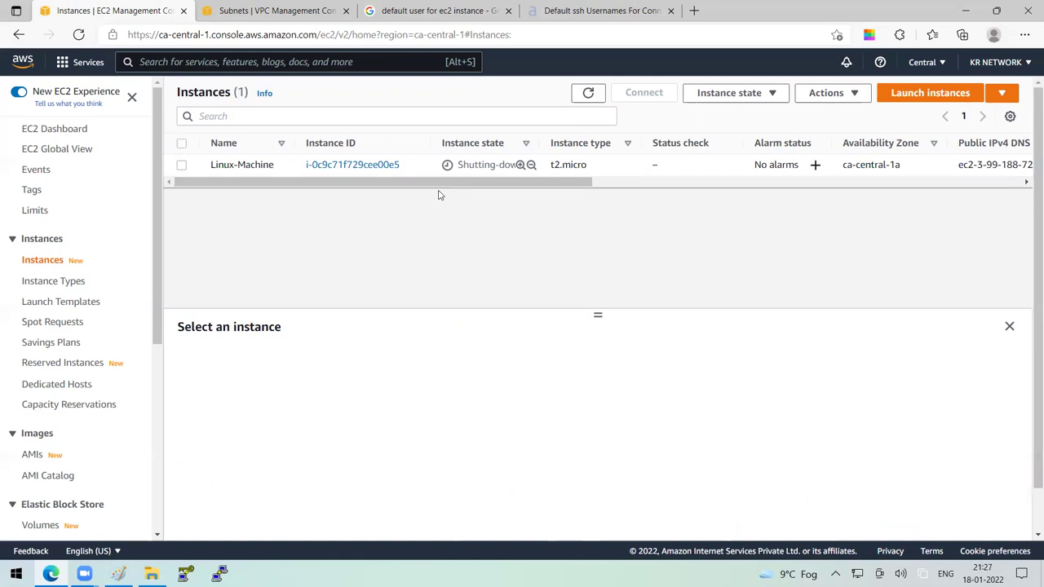
left_click(589, 92)
left_click(433, 172)
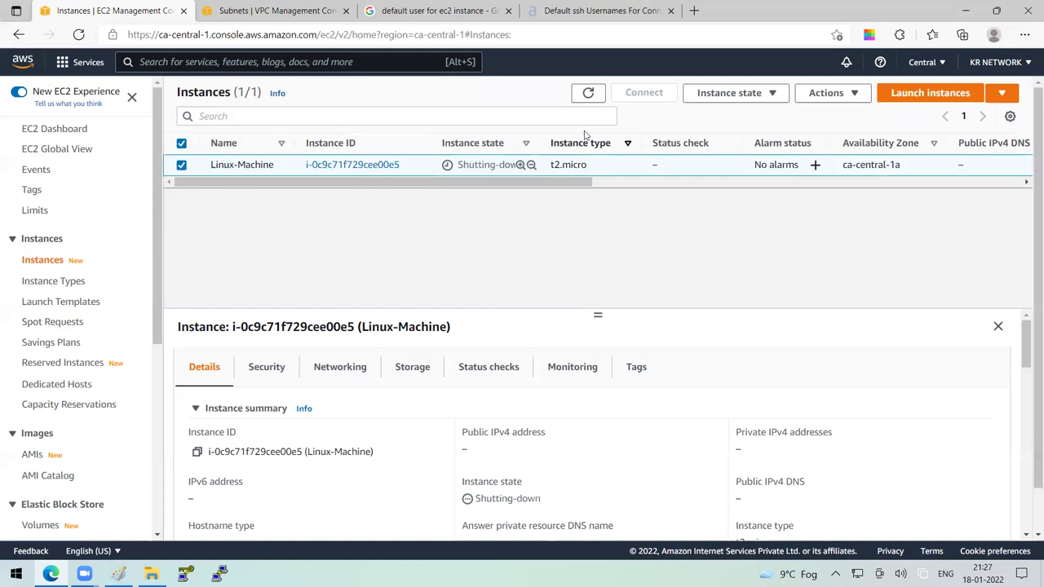
left_click(589, 92)
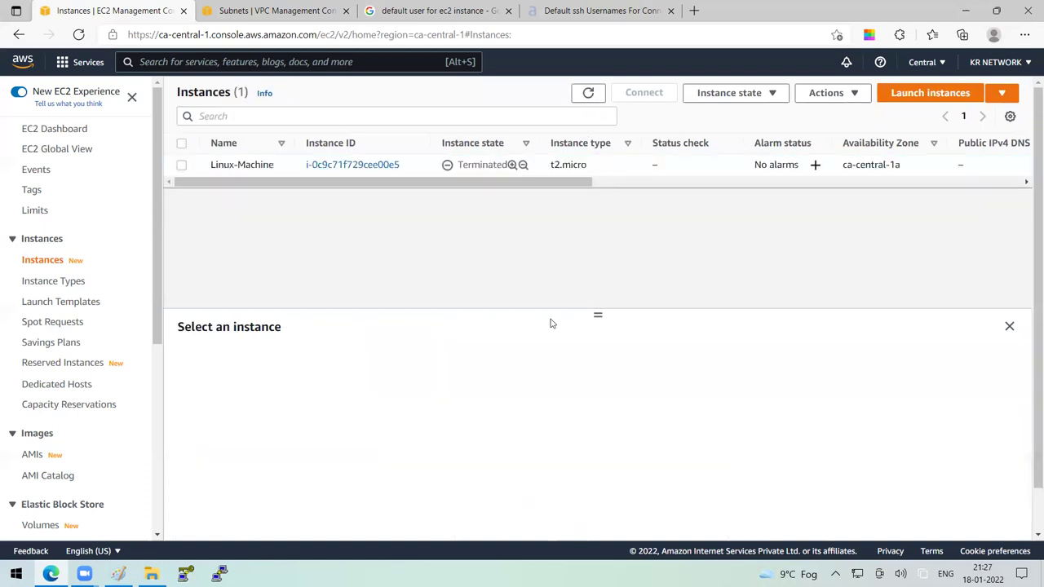
left_click(118, 574)
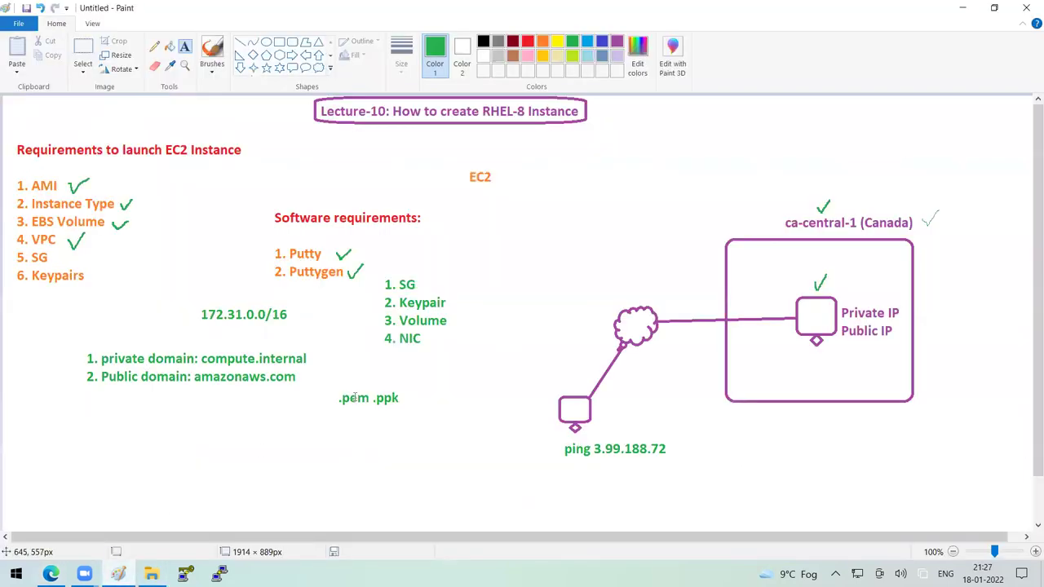
Draw a green pencil check mark beside '3. Volume' on the lecture whiteboard.
left_click(158, 51)
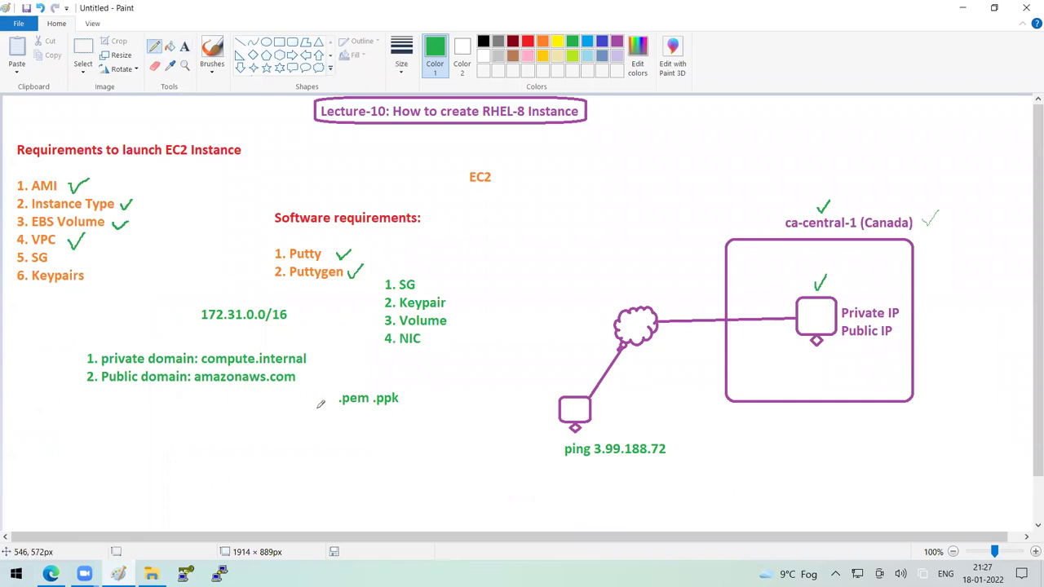
mouse_move(461, 319)
left_mouse_down()
mouse_move(473, 311)
mouse_move(459, 330)
mouse_move(484, 336)
mouse_move(495, 327)
left_mouse_up()
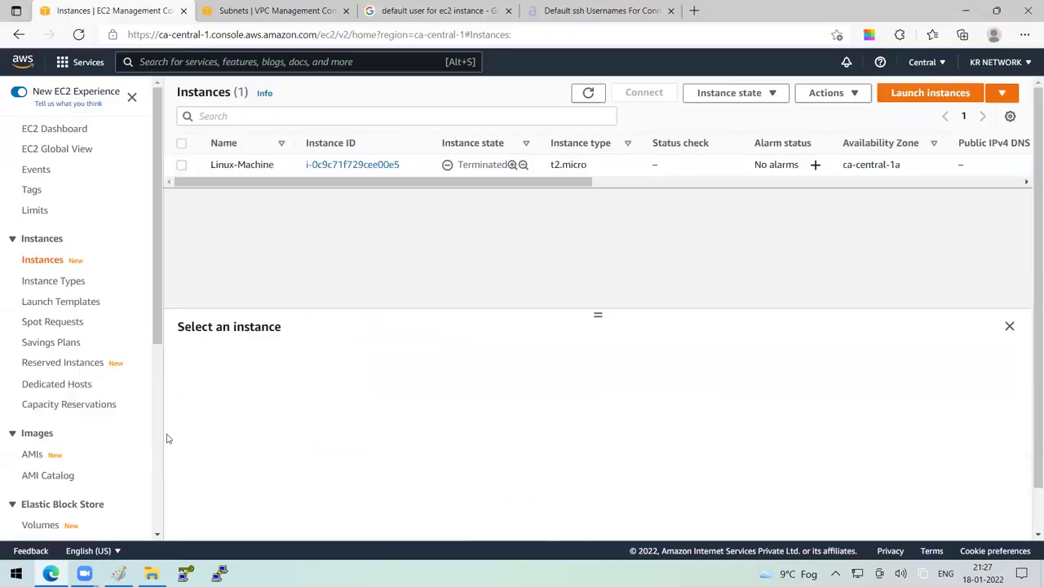
Start a new instance launch using the Red Hat Enterprise Linux 8 image on t2.micro.
left_click(50, 574)
left_click(890, 94)
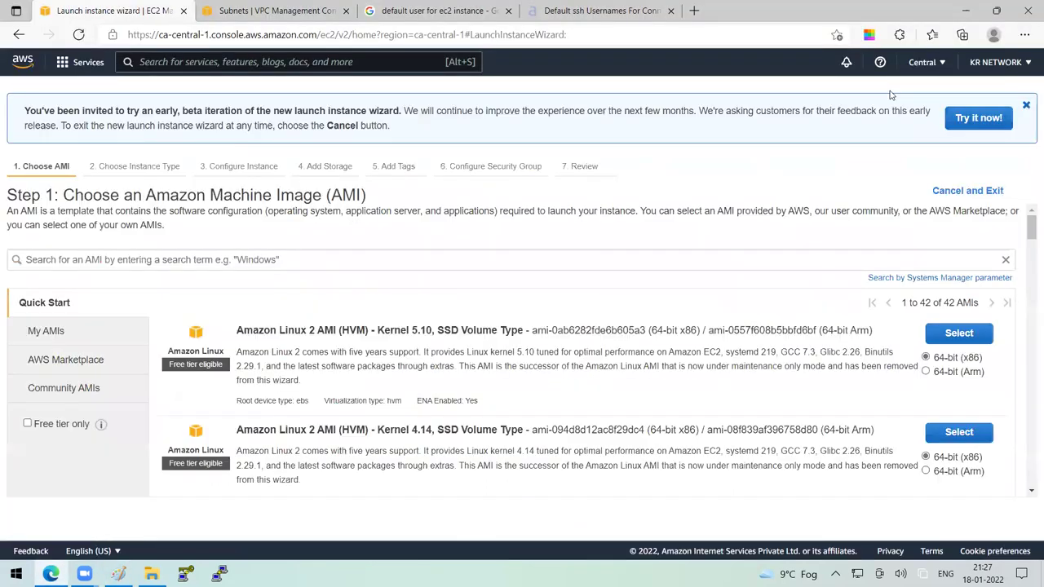
scroll(652, 310, "down", 3)
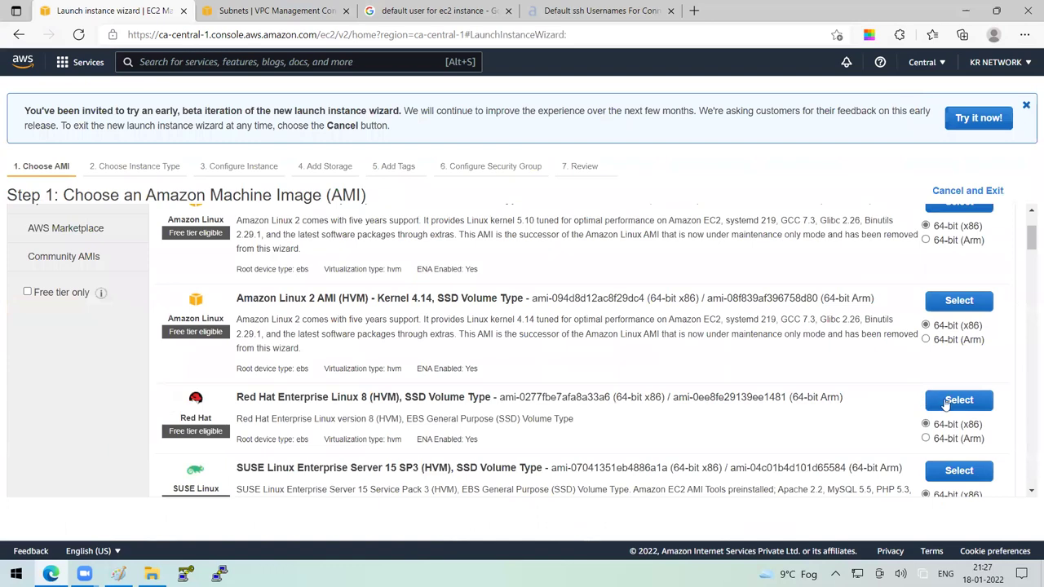
left_click(947, 402)
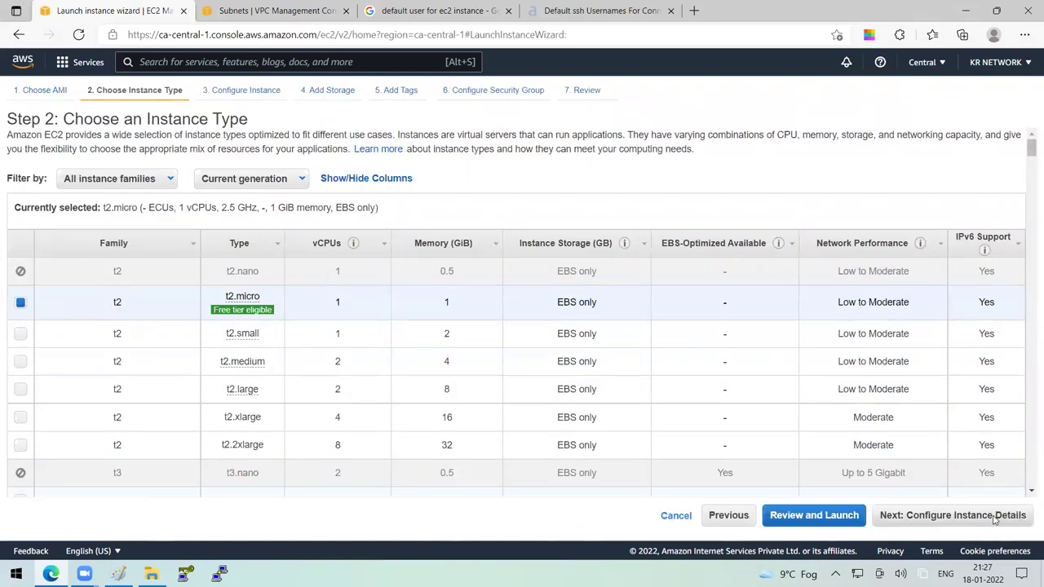
left_click(994, 516)
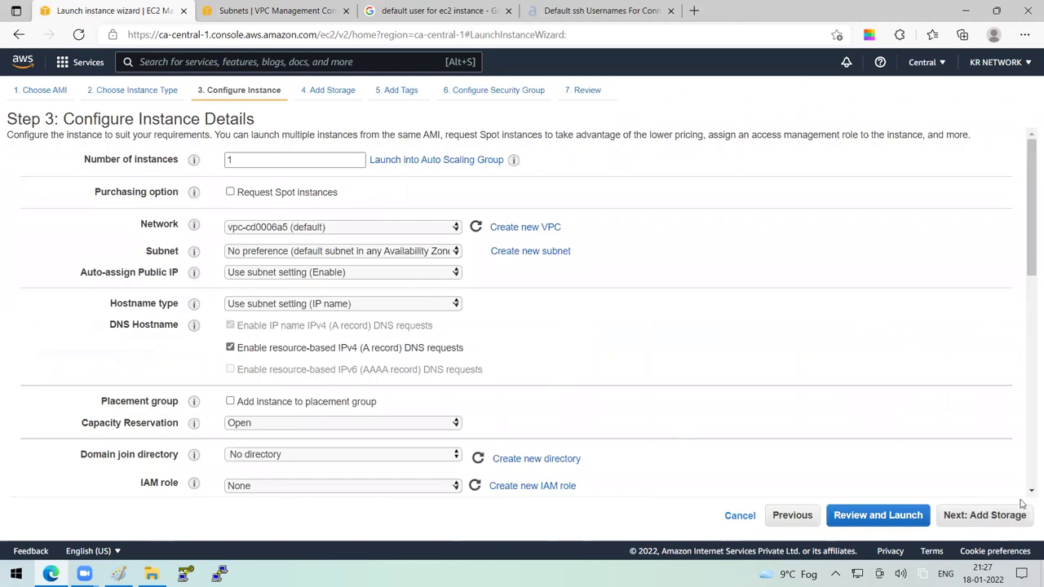
Skip past details, storage and tags, reuse the existing Linux-Machine security group, and review.
left_click(1003, 519)
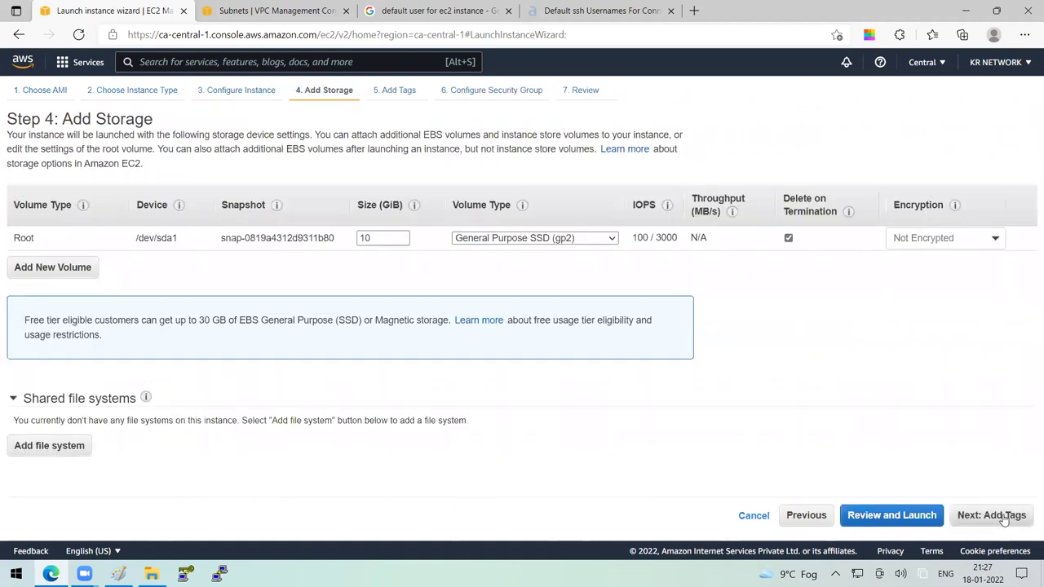
left_click(1003, 519)
left_click(1003, 518)
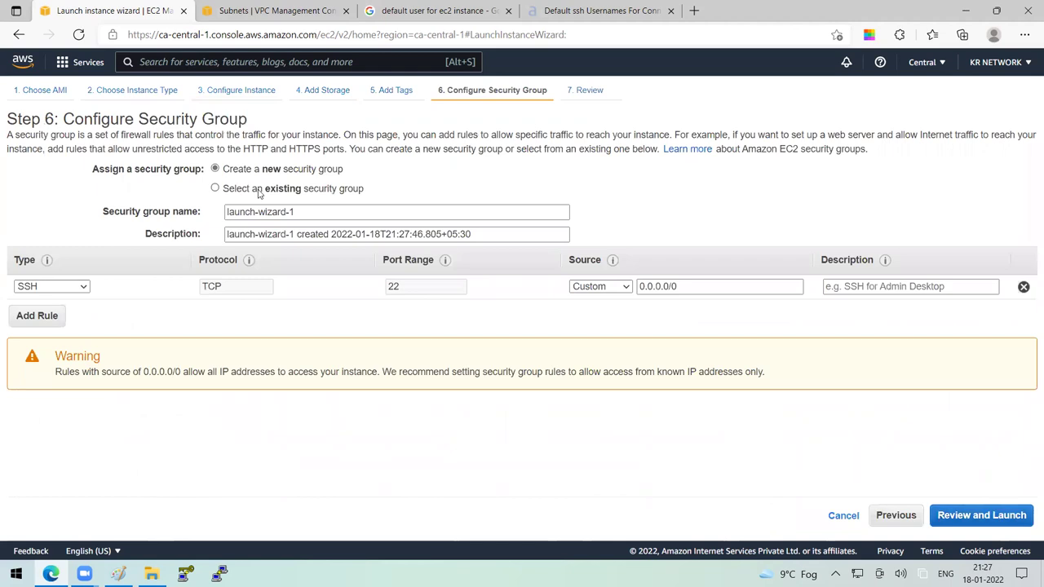
left_click(258, 193)
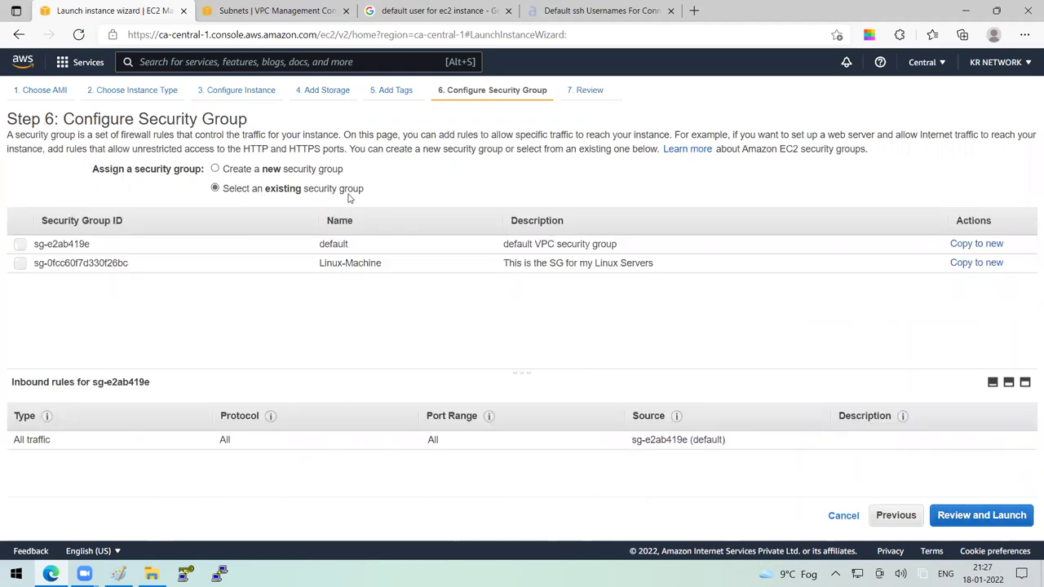
left_click(301, 264)
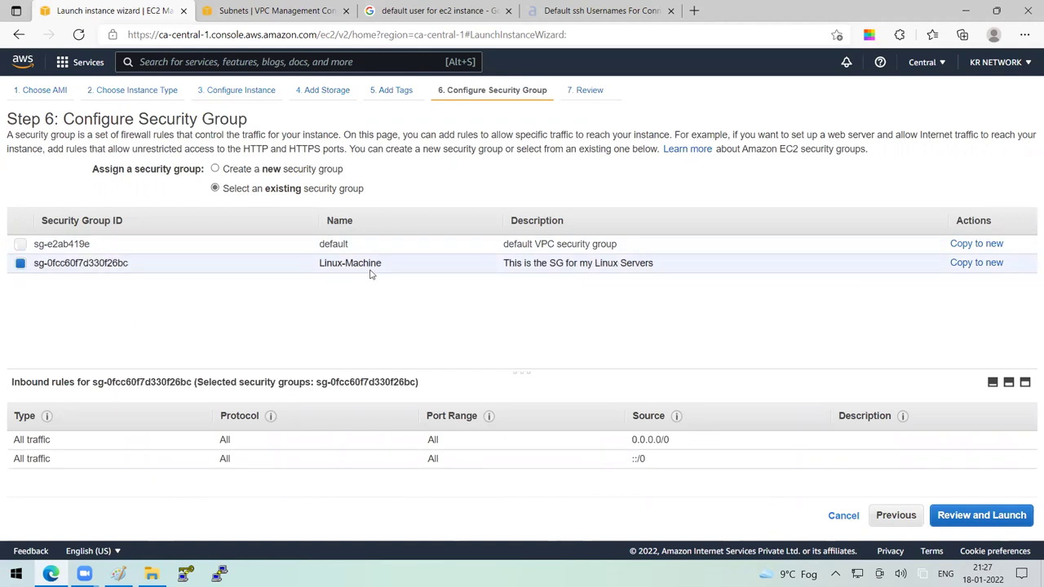
left_click(1023, 531)
left_click(1020, 528)
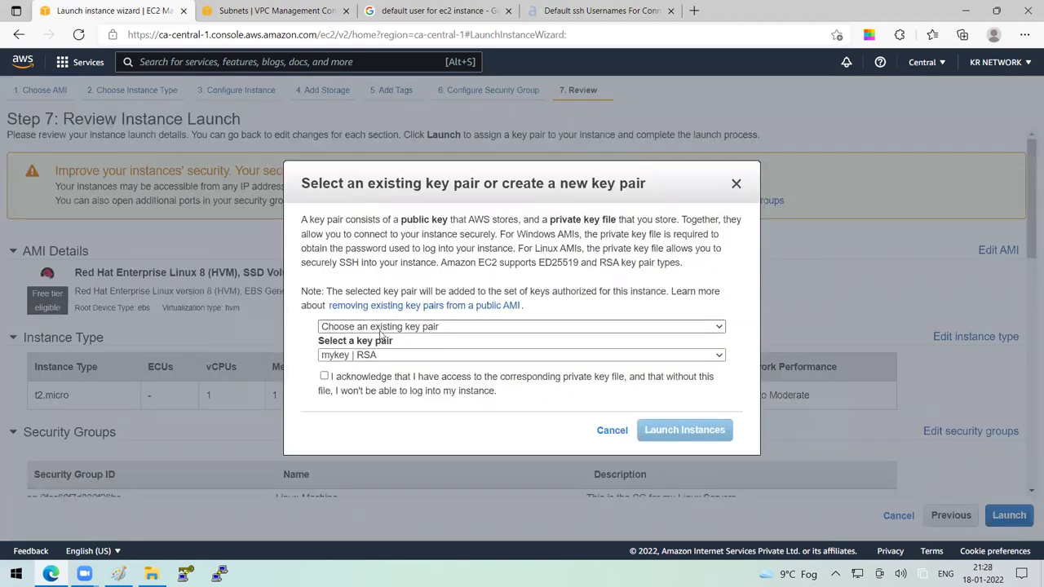
Tick the mykey key pair acknowledgement, close the prompt, cancel the wizard, and return to Paint.
left_click(323, 376)
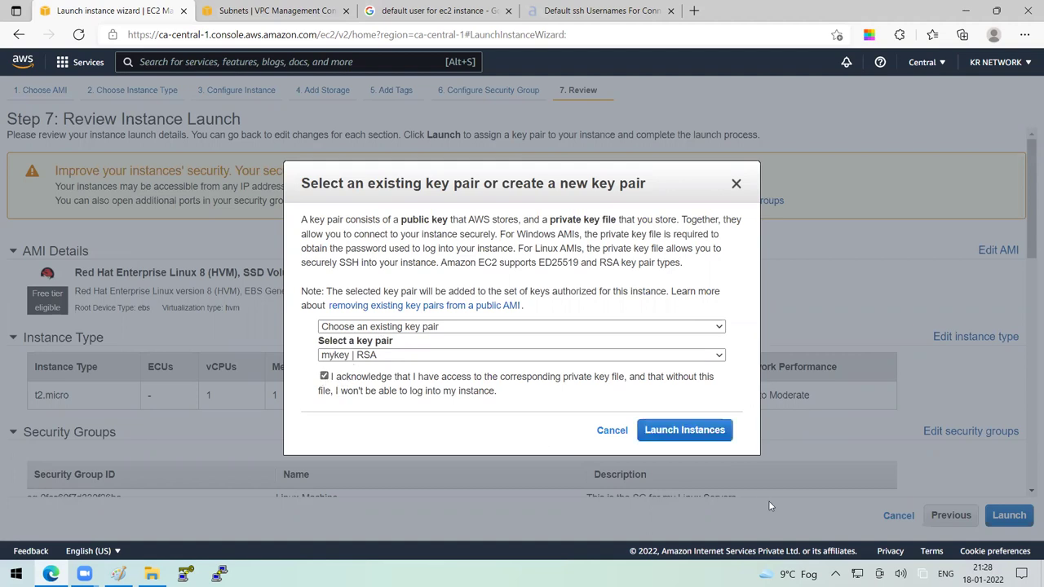
left_click(613, 431)
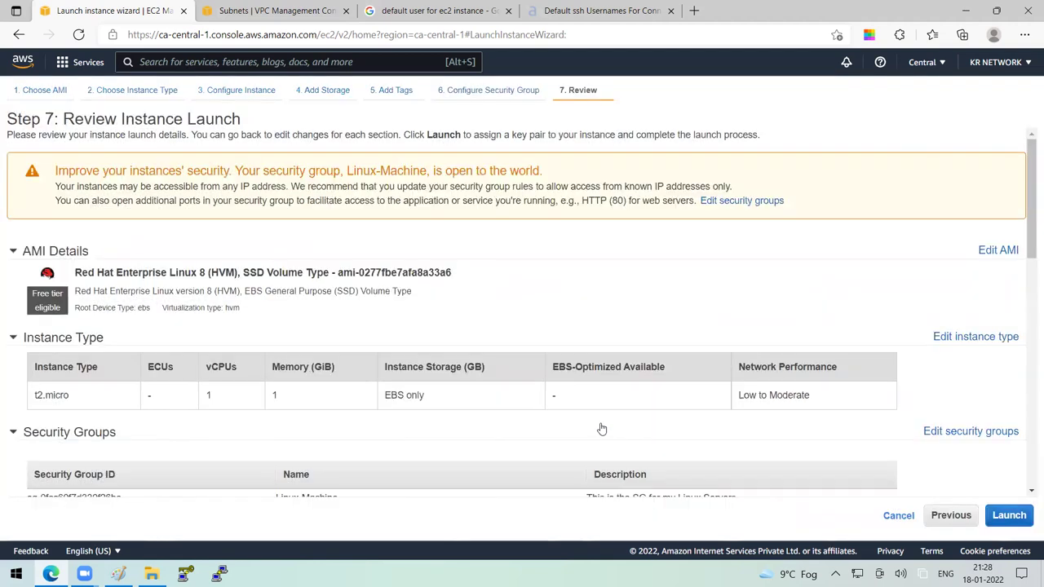
left_click(897, 515)
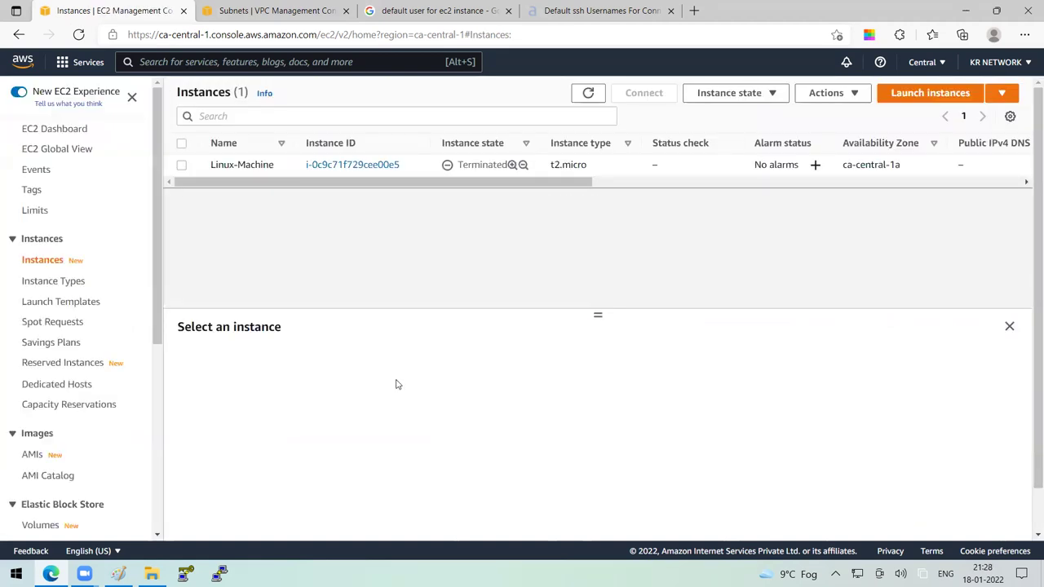
left_click(119, 573)
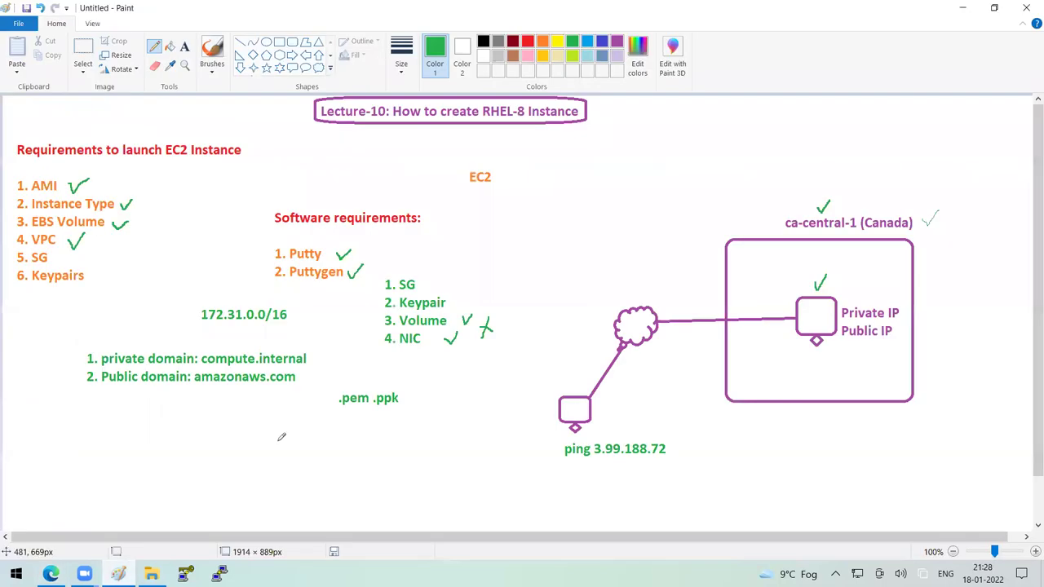